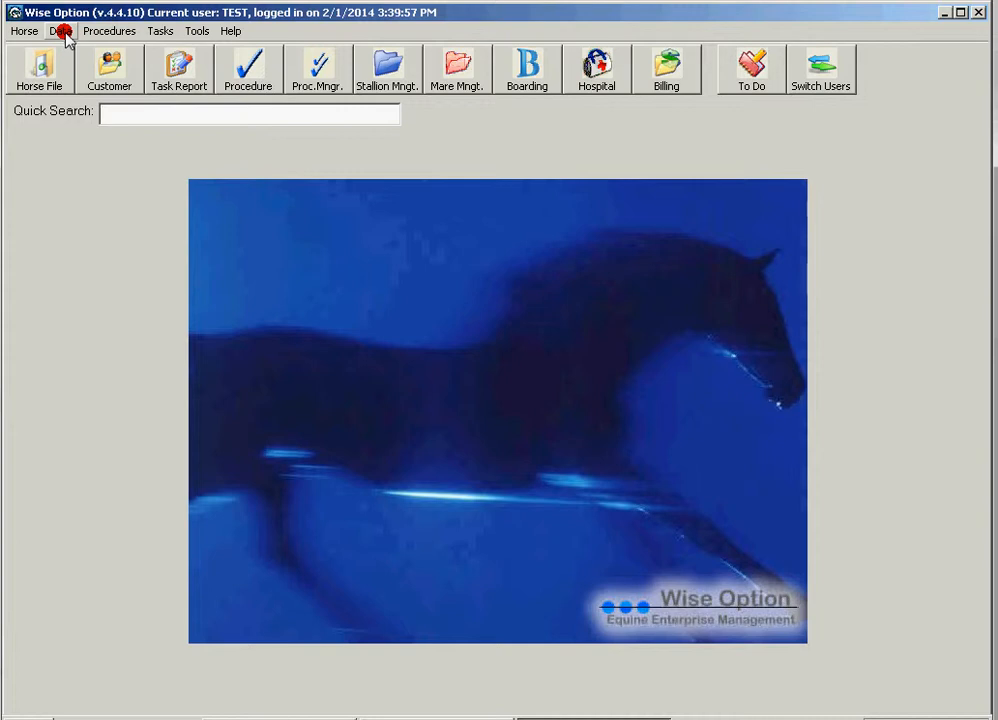
# - Add a frozen storage rate described as Frozen Semen Charge with the period type Frozen Semen by Straws
pyautogui.click(62, 31)
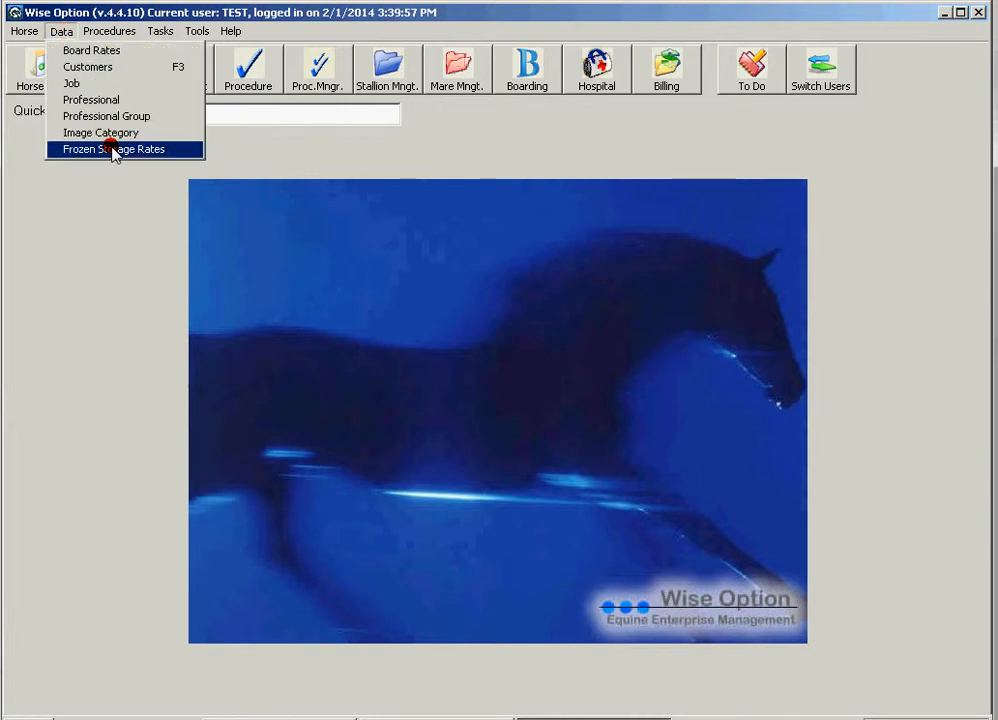
pyautogui.click(175, 150)
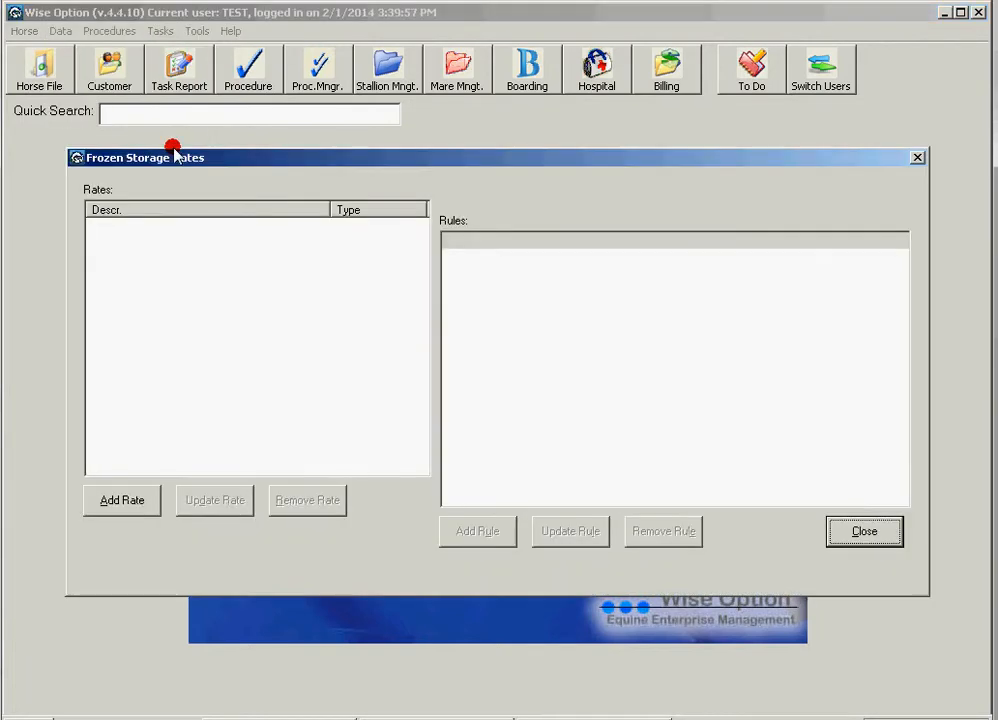
pyautogui.click(147, 502)
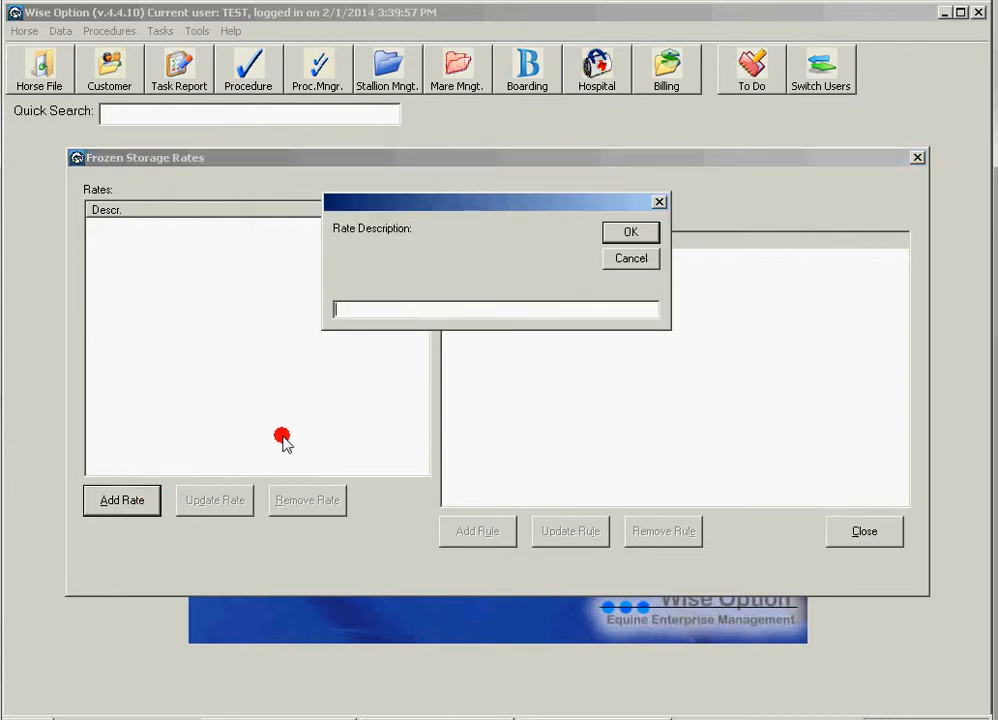
pyautogui.write('Frozen Semen c')
pyautogui.press('BackSpace')
pyautogui.write('Charge')
pyautogui.press('Return')
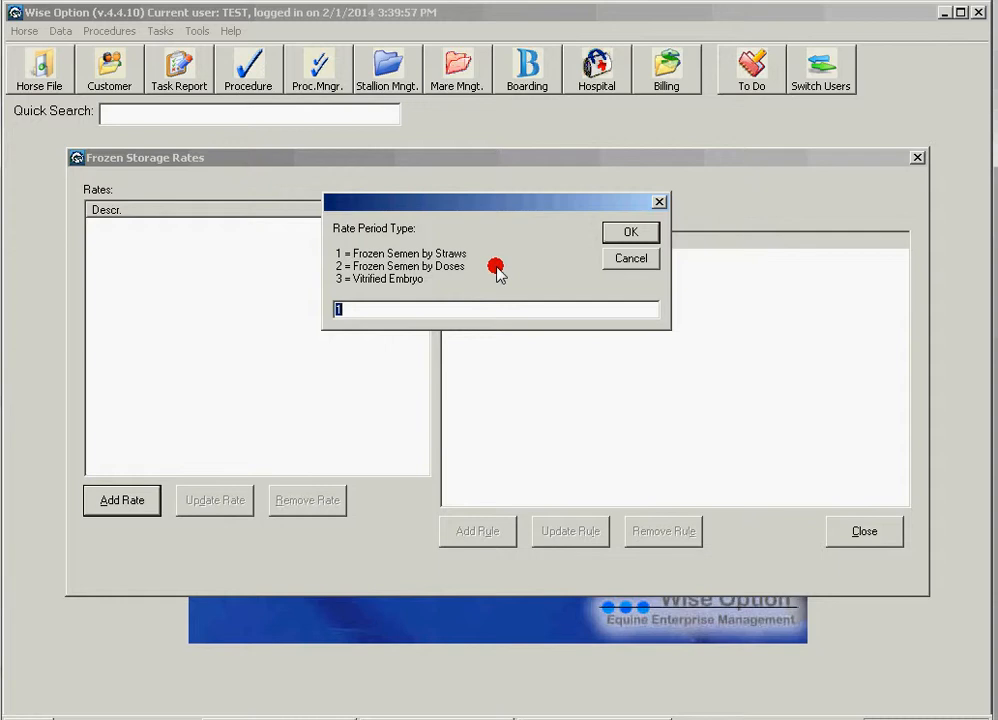
pyautogui.press('Return')
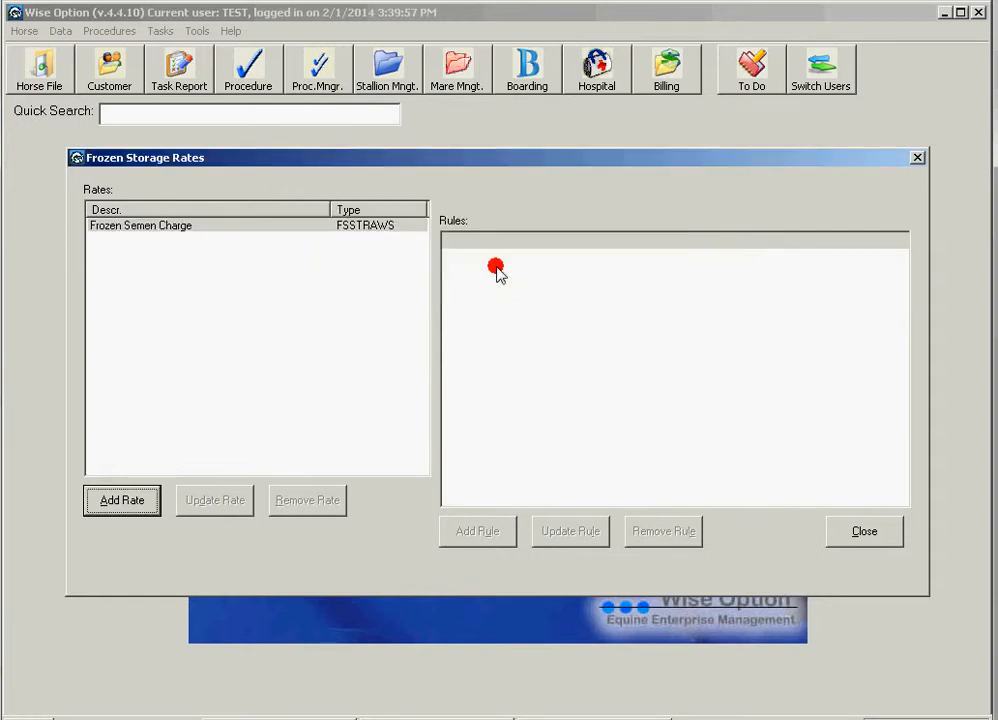
# - Add a rule to the Frozen Semen Charge rate using static increments of 100 units at a price of 25 each
pyautogui.click(183, 226)
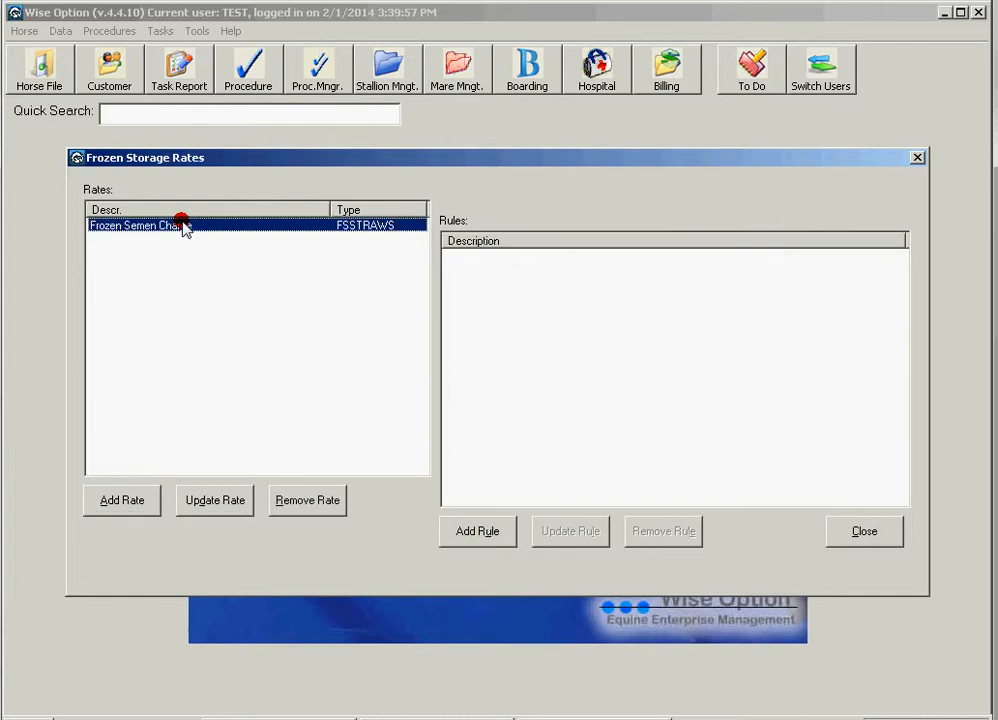
pyautogui.click(477, 531)
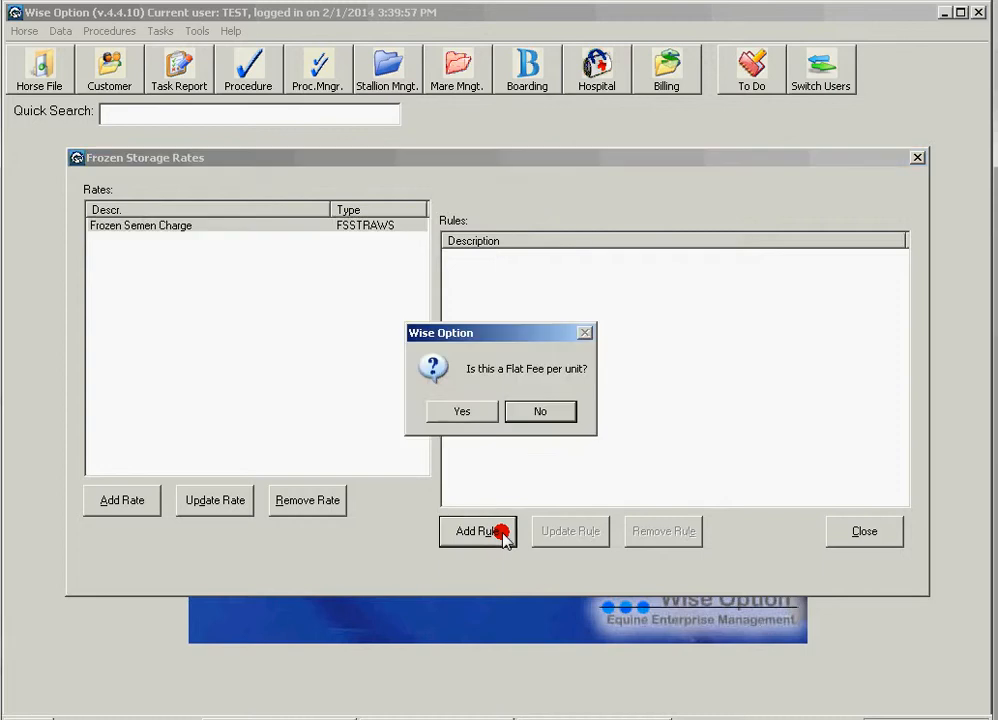
pyautogui.click(533, 414)
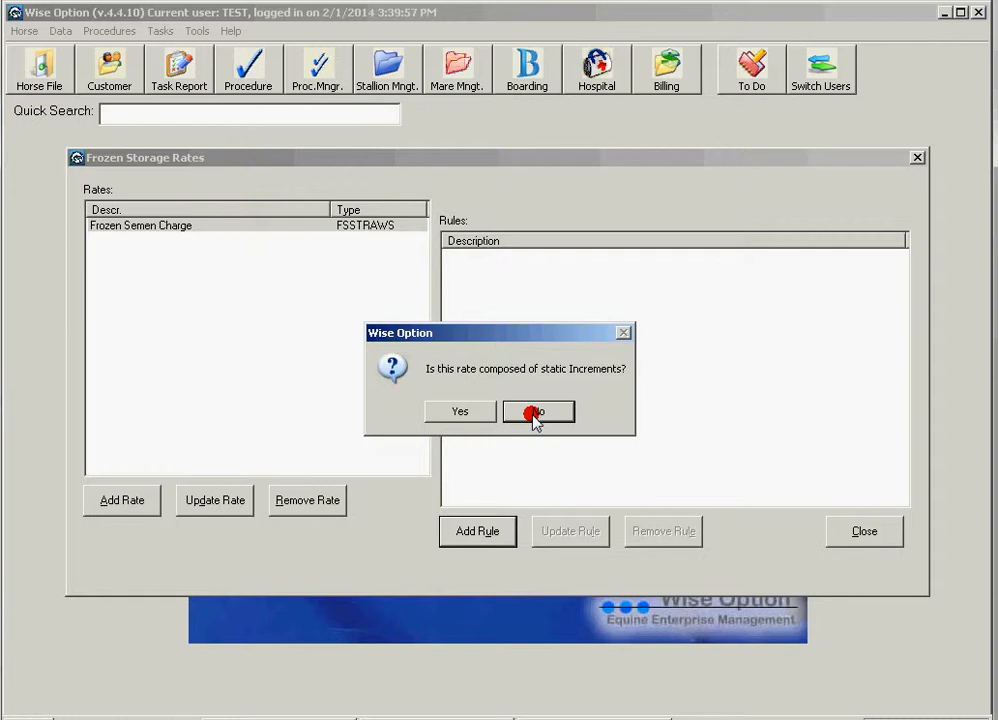
pyautogui.click(481, 413)
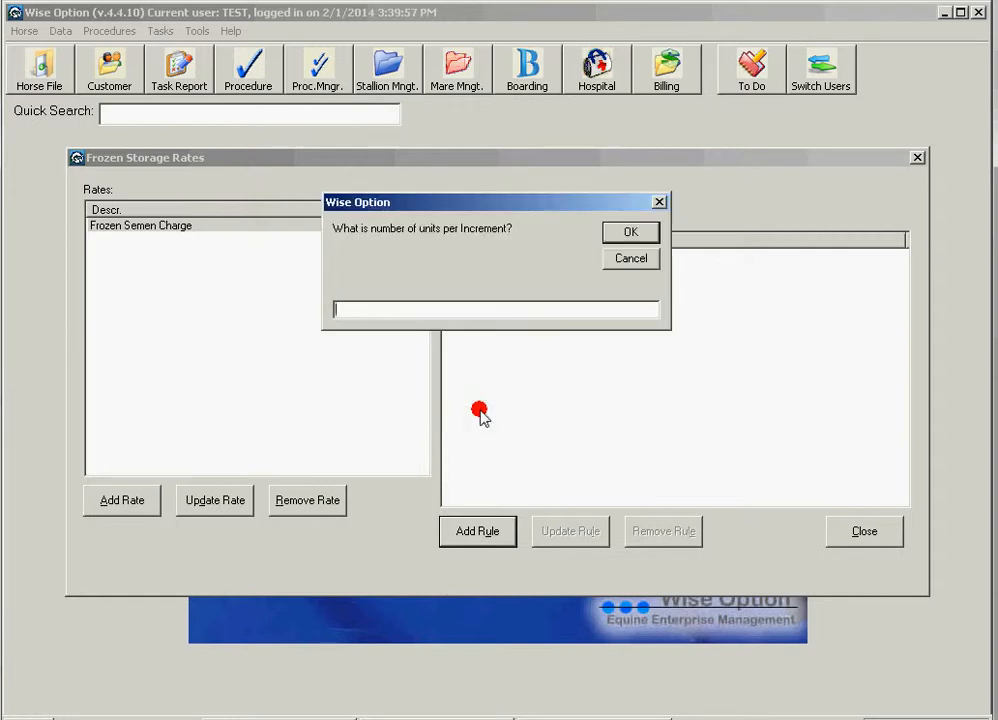
pyautogui.write('100')
pyautogui.press('Return')
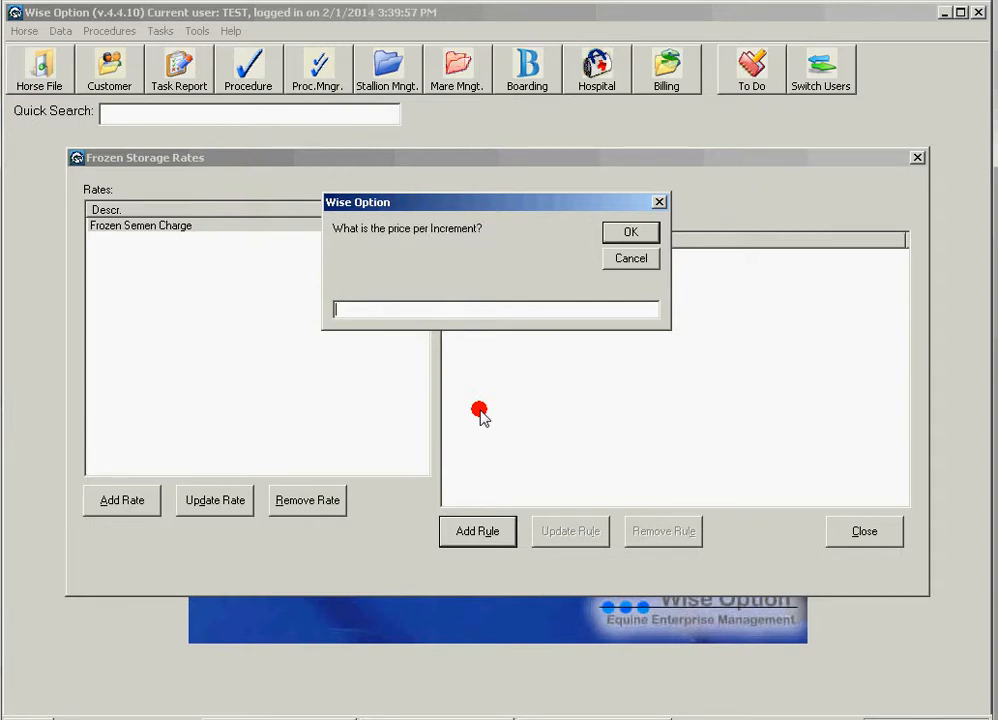
pyautogui.write('25')
pyautogui.press('Return')
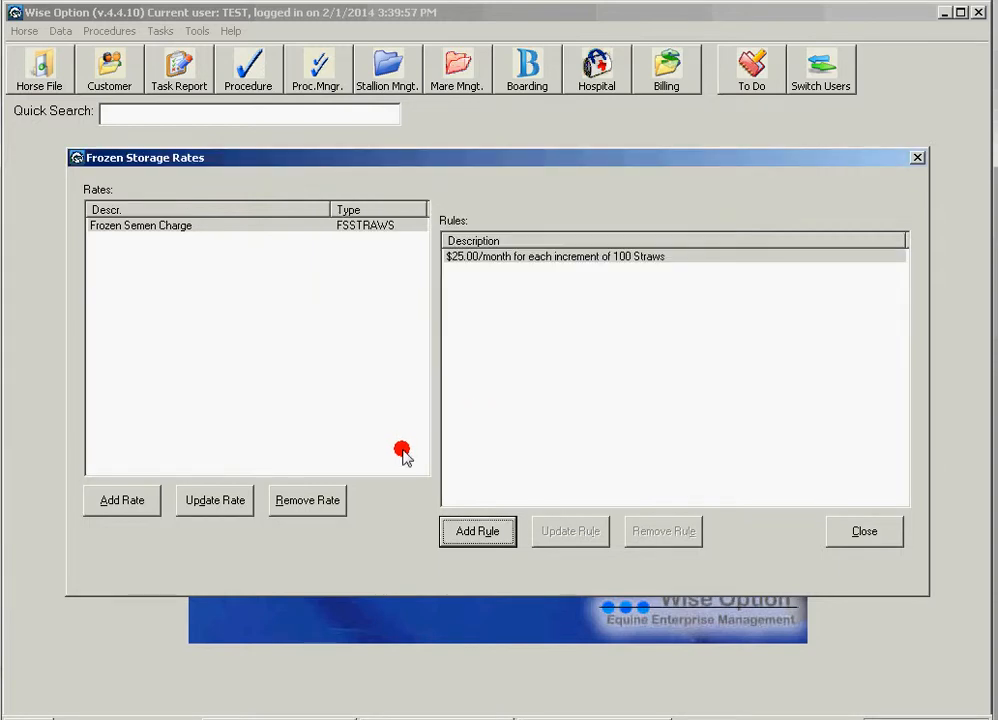
# - Add a second storage rate described as Vitrified Embryo Charge with the period type Vitrified Embryo
pyautogui.click(122, 500)
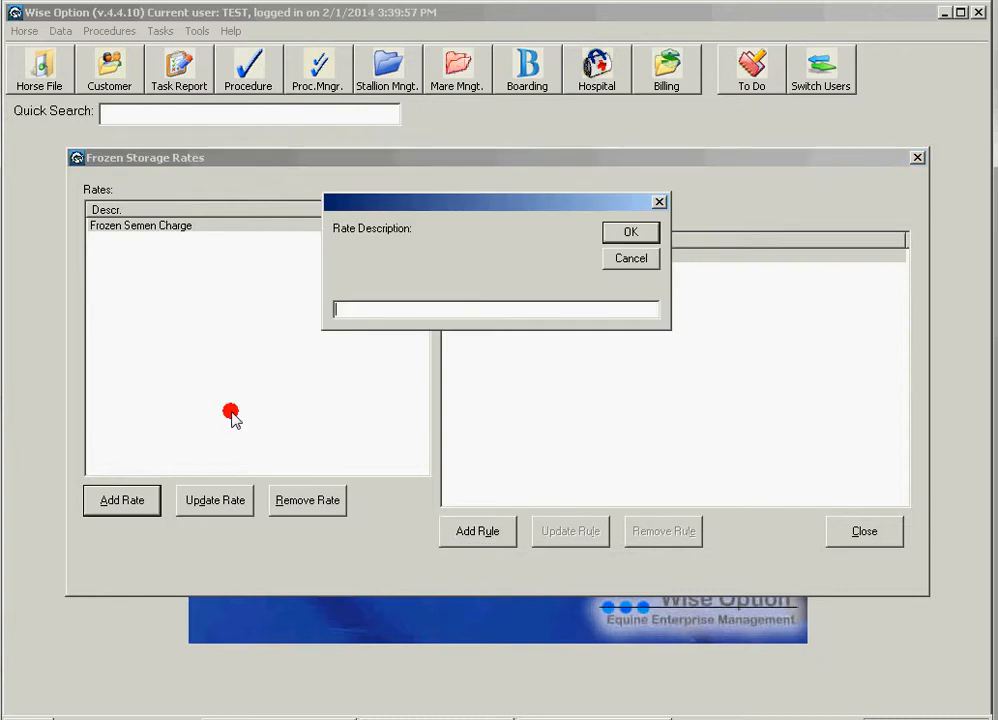
pyautogui.write('Vi')
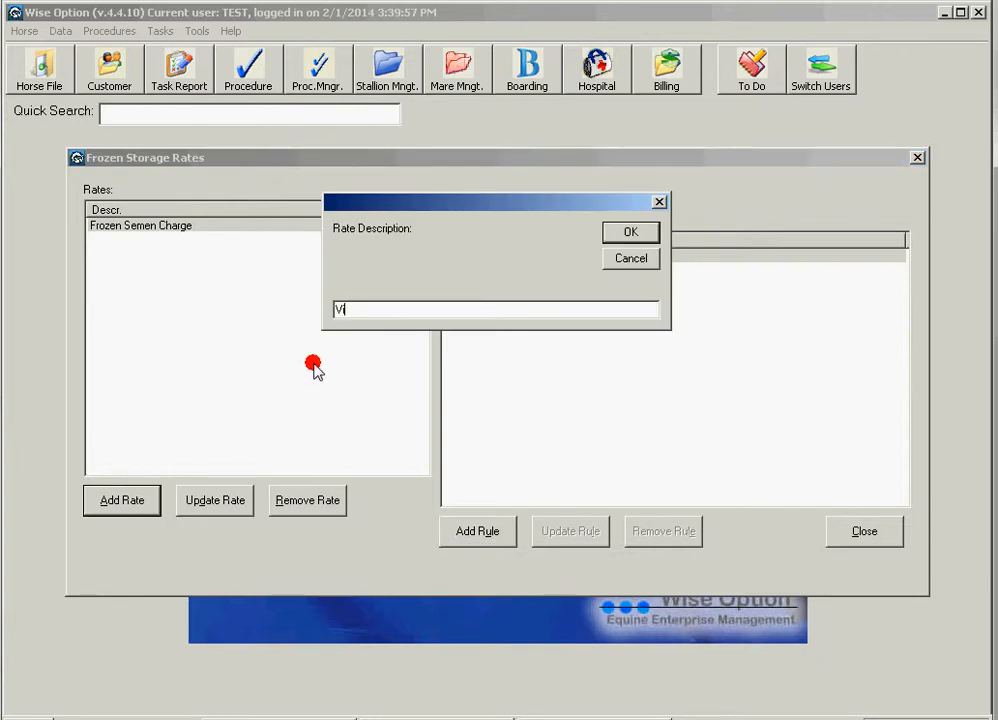
pyautogui.write('trified Embryo Charge')
pyautogui.press('Return')
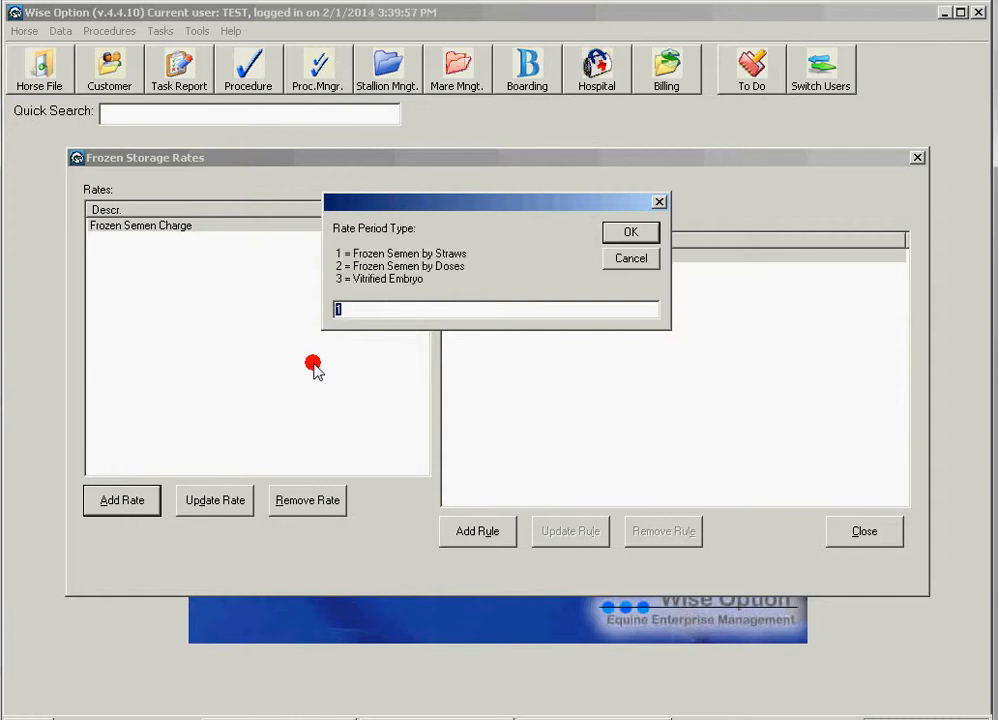
pyautogui.write('3')
pyautogui.press('Return')
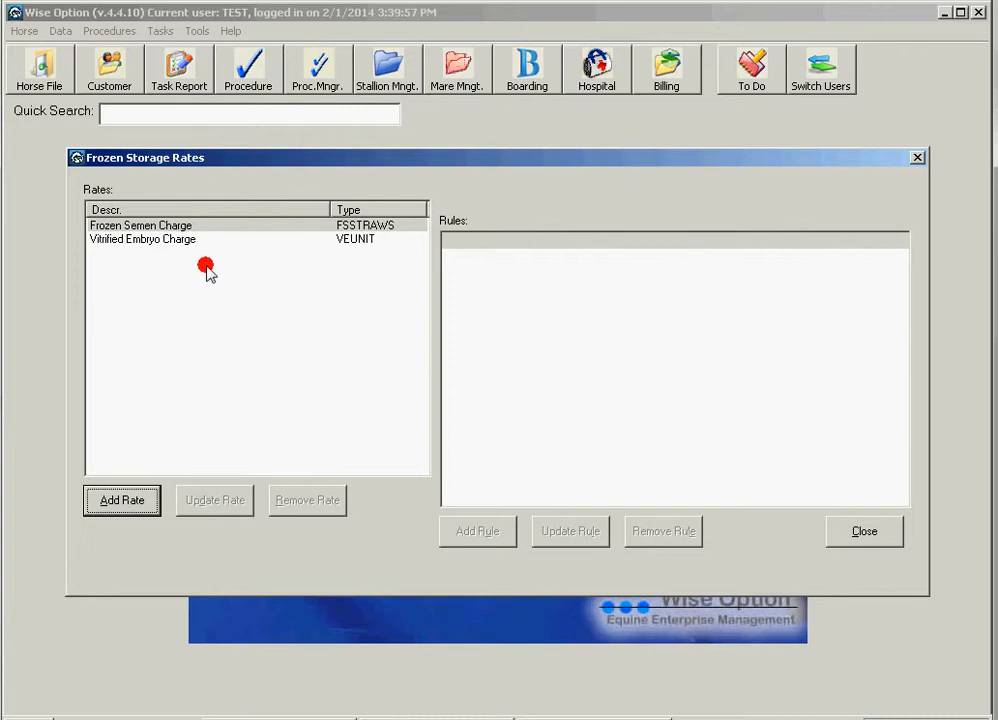
# - Add a rule to the Vitrified Embryo Charge rate with static increments of 5 units at 20 each, and close the storage rates
pyautogui.click(163, 239)
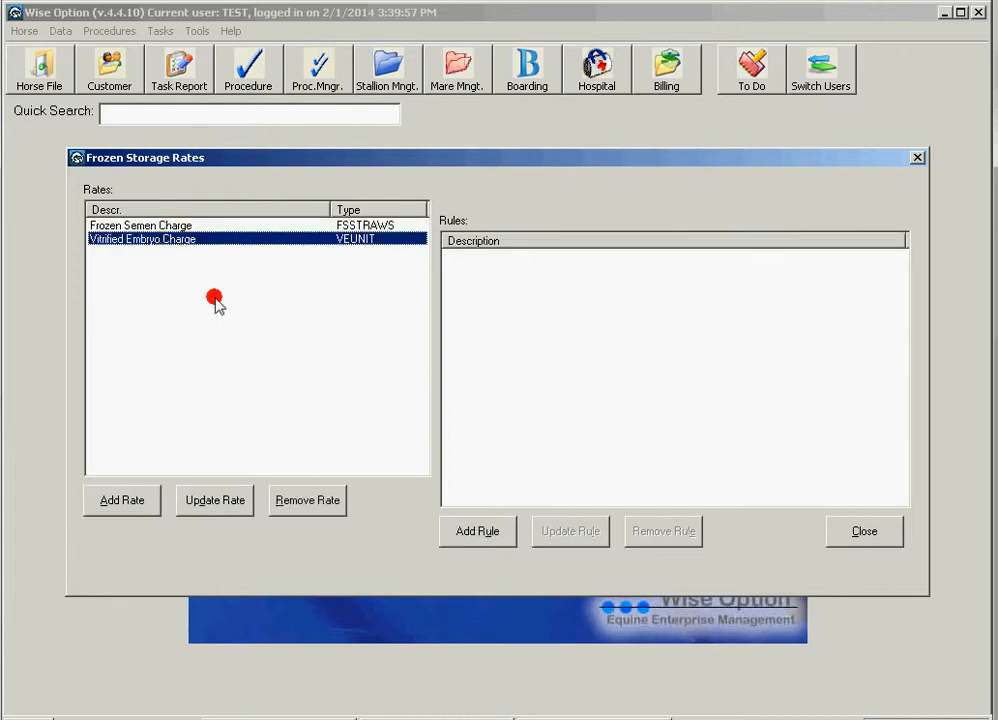
pyautogui.click(474, 541)
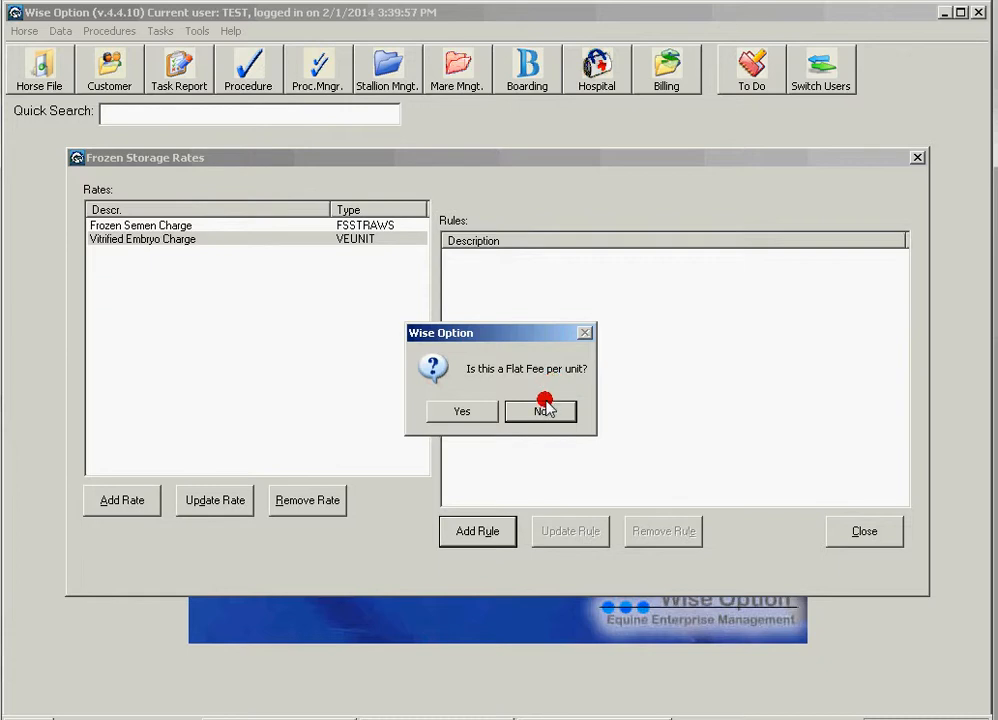
pyautogui.click(543, 410)
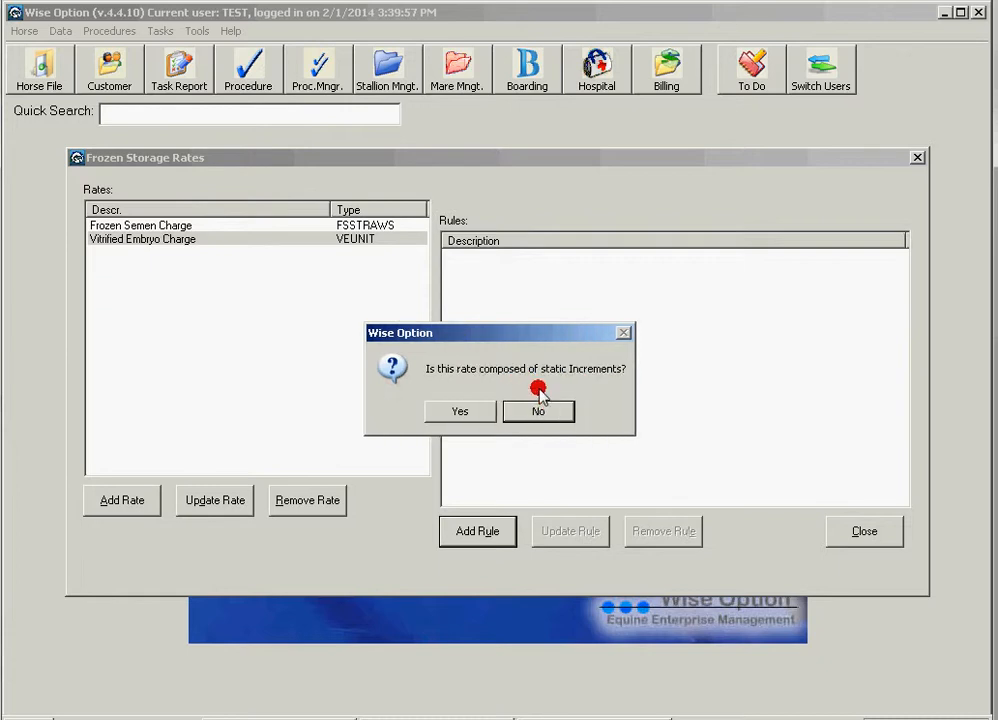
pyautogui.click(470, 411)
pyautogui.write('5')
pyautogui.press('Return')
pyautogui.write('20')
pyautogui.press('Return')
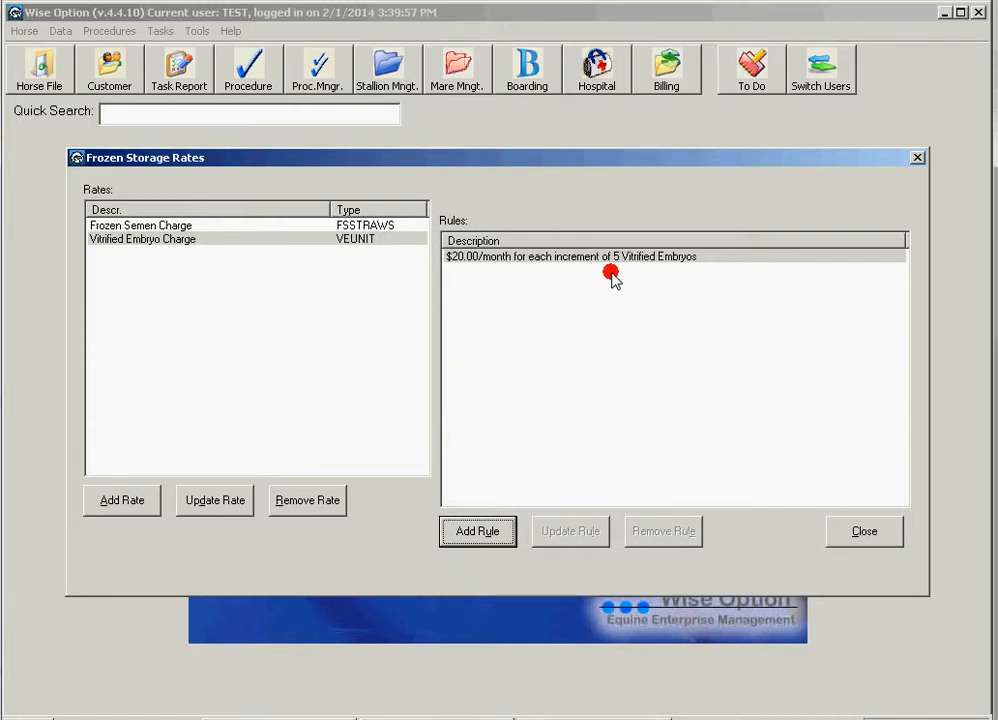
pyautogui.click(887, 540)
# - Open the frozen semen inventory from stallion management, list it in the General view and sort it by batch owner
pyautogui.click(388, 70)
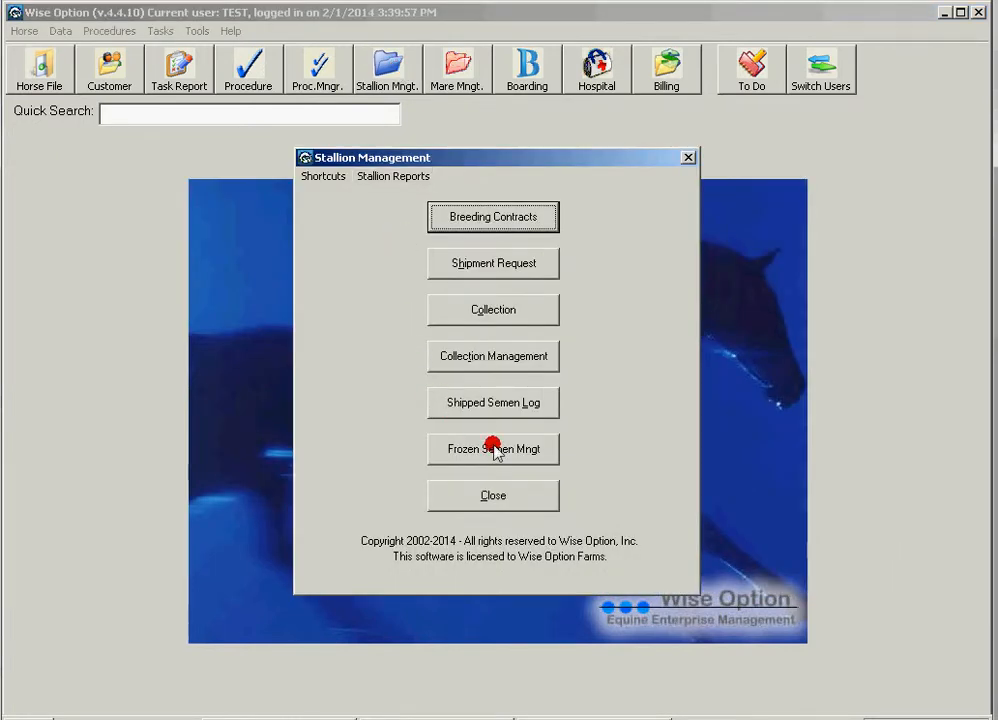
pyautogui.click(494, 450)
pyautogui.click(470, 340)
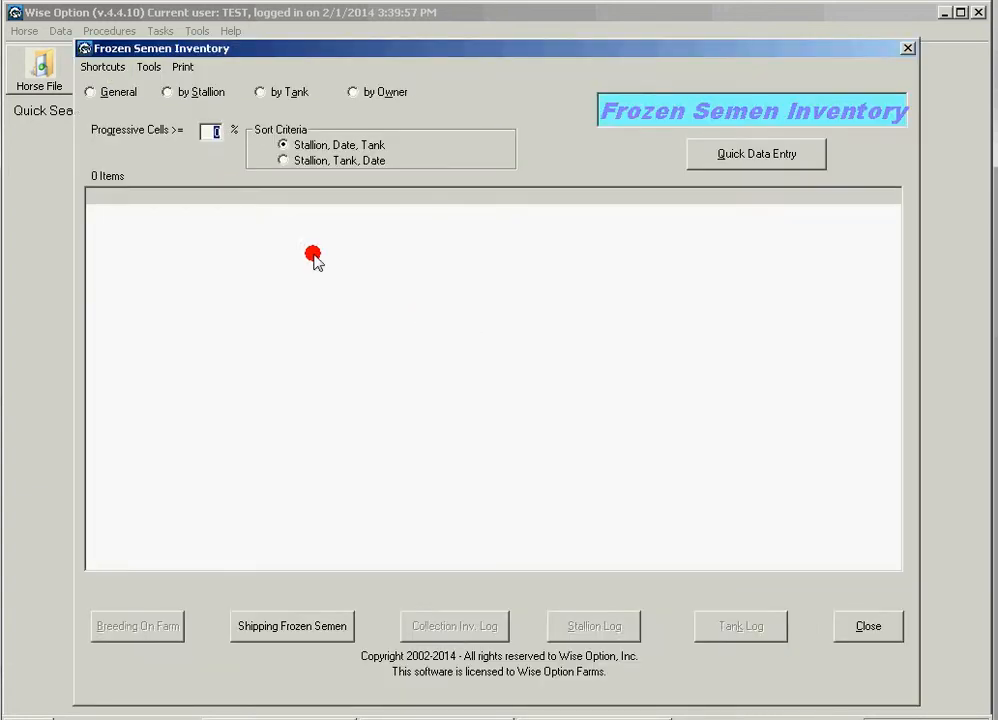
pyautogui.click(118, 91)
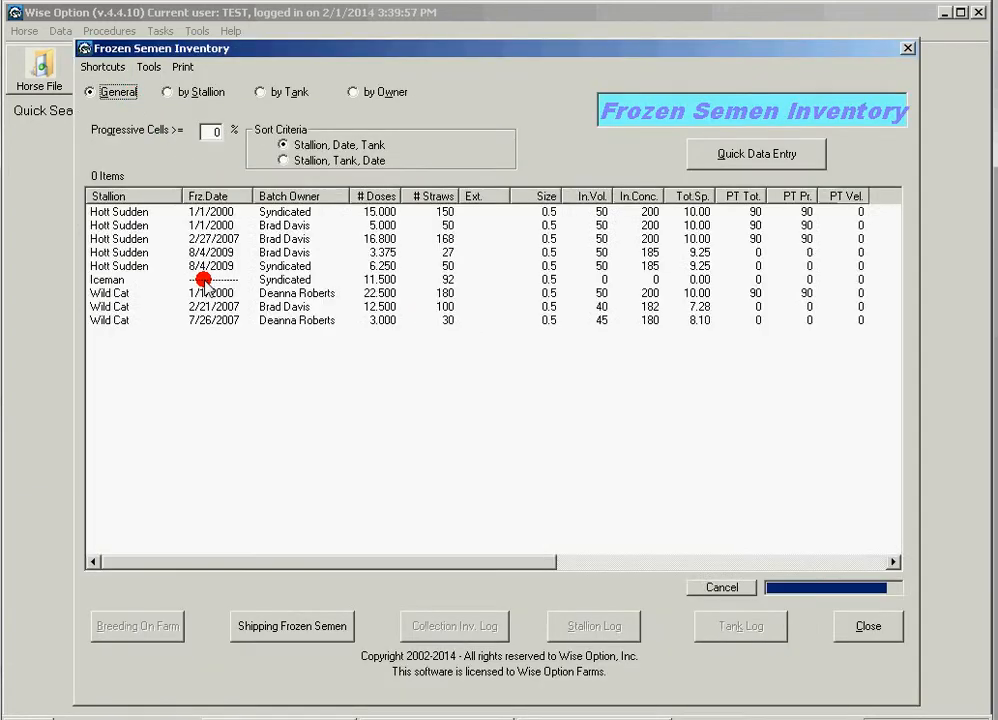
pyautogui.click(268, 197)
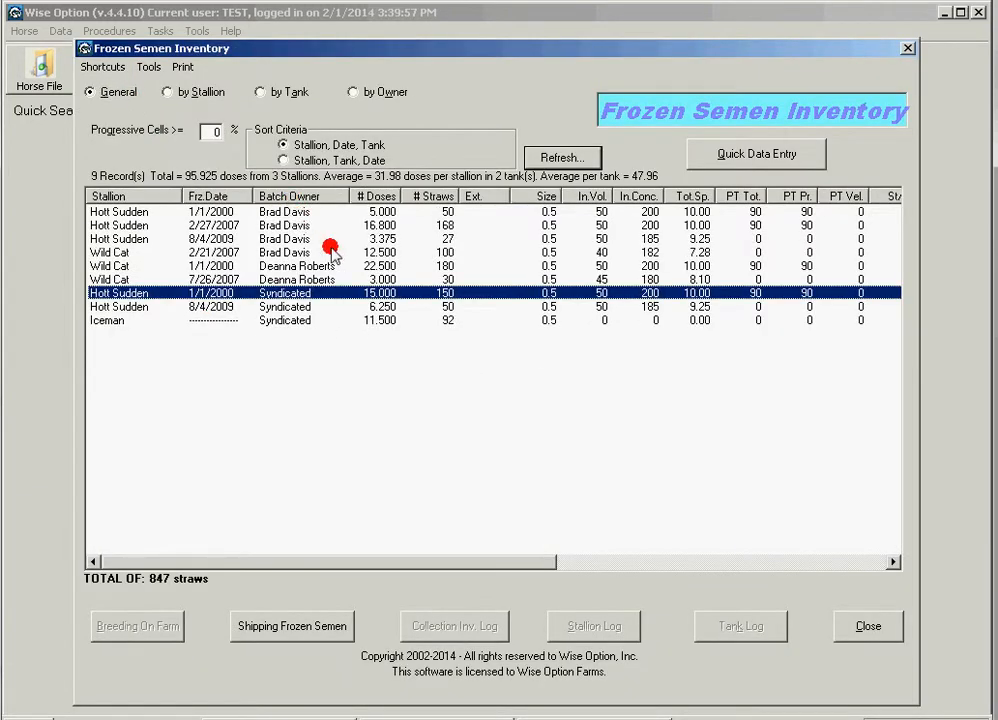
# - In the storage data of the 50-straw Hott Sudden batch frozen 1/1/2000, turn off No Charge and choose the Frozen Semen Charge rate
pyautogui.click(295, 214)
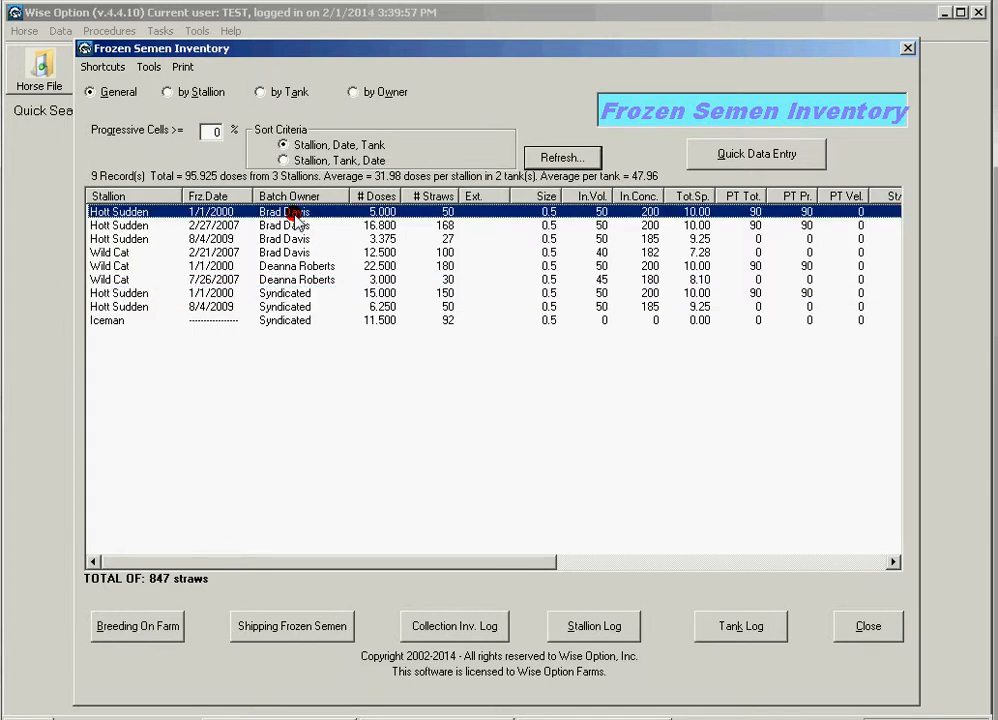
pyautogui.doubleClick(296, 215)
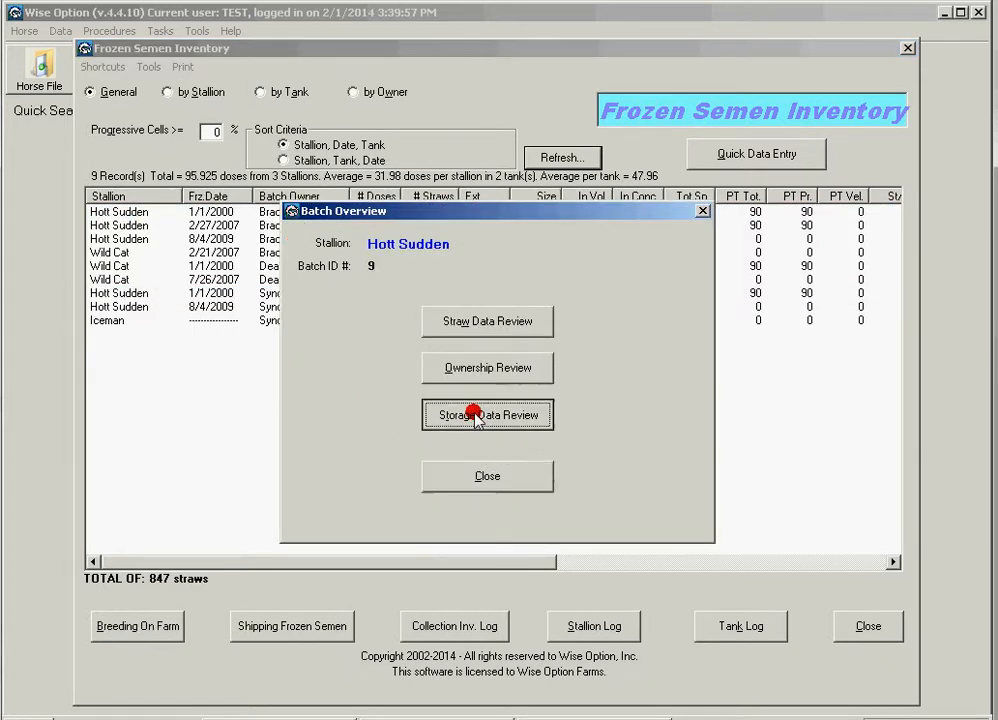
pyautogui.click(477, 416)
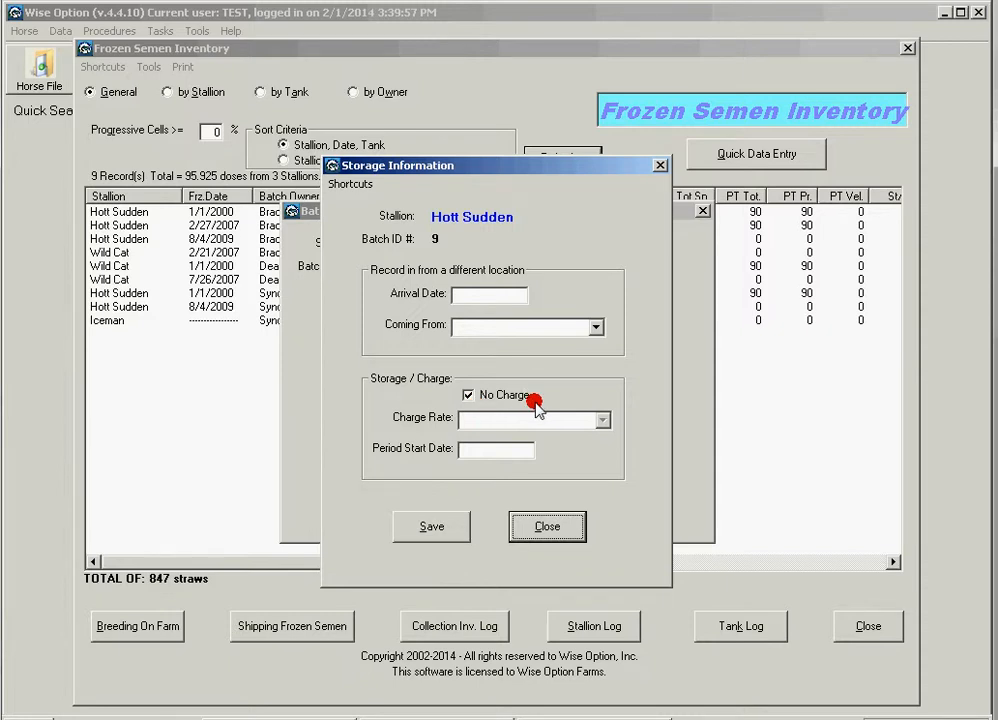
pyautogui.click(469, 395)
pyautogui.click(601, 421)
pyautogui.click(574, 440)
# - Set the batch's storage period start date to 1/1/2014, save the storage information and close the batch overview
pyautogui.click(517, 450)
pyautogui.write('1/1/1')
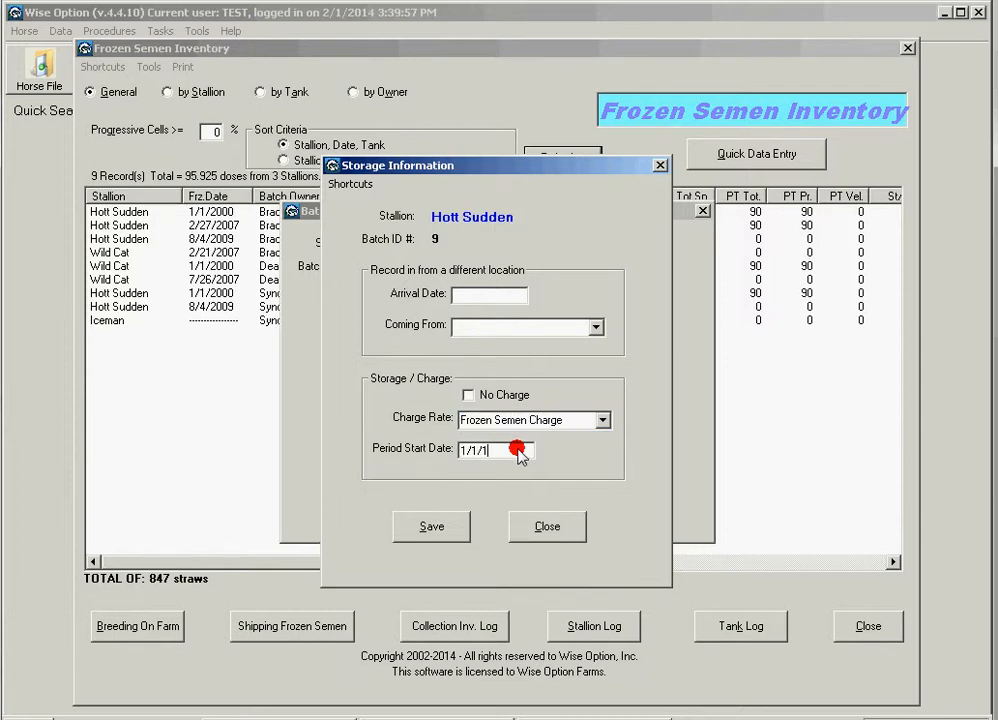
pyautogui.press('BackSpace')
pyautogui.write('21')
pyautogui.write('014')
pyautogui.doubleClick(518, 451)
pyautogui.click(459, 522)
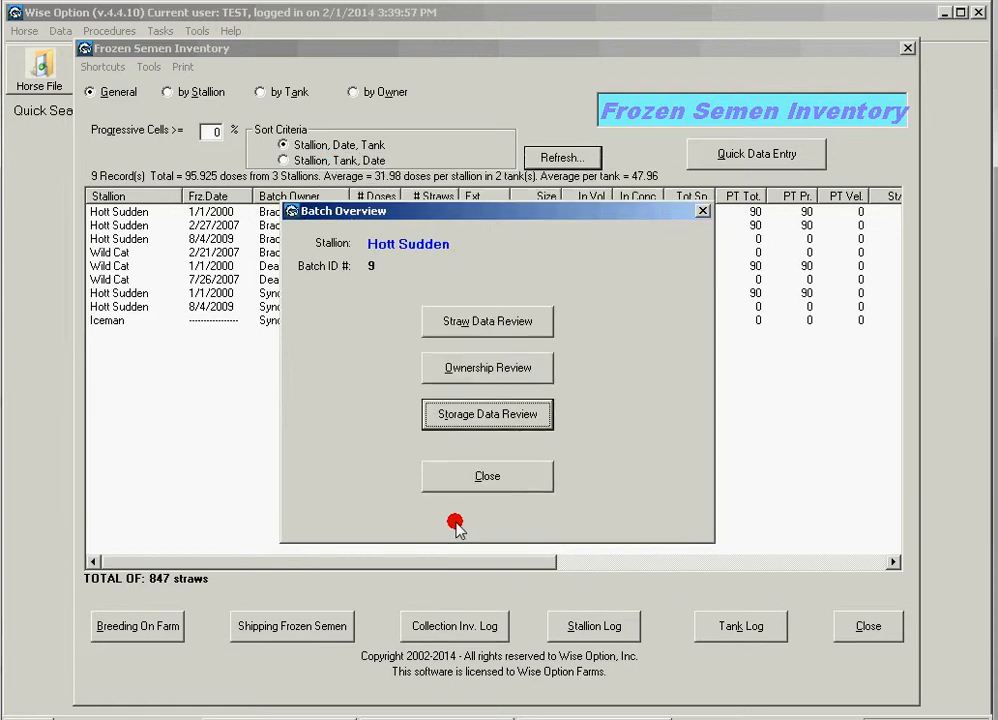
pyautogui.click(463, 484)
# - Make the Hott Sudden batch frozen 2/27/2007 chargeable at the Frozen Semen Charge rate from 1/1/2014 and save it
pyautogui.doubleClick(238, 227)
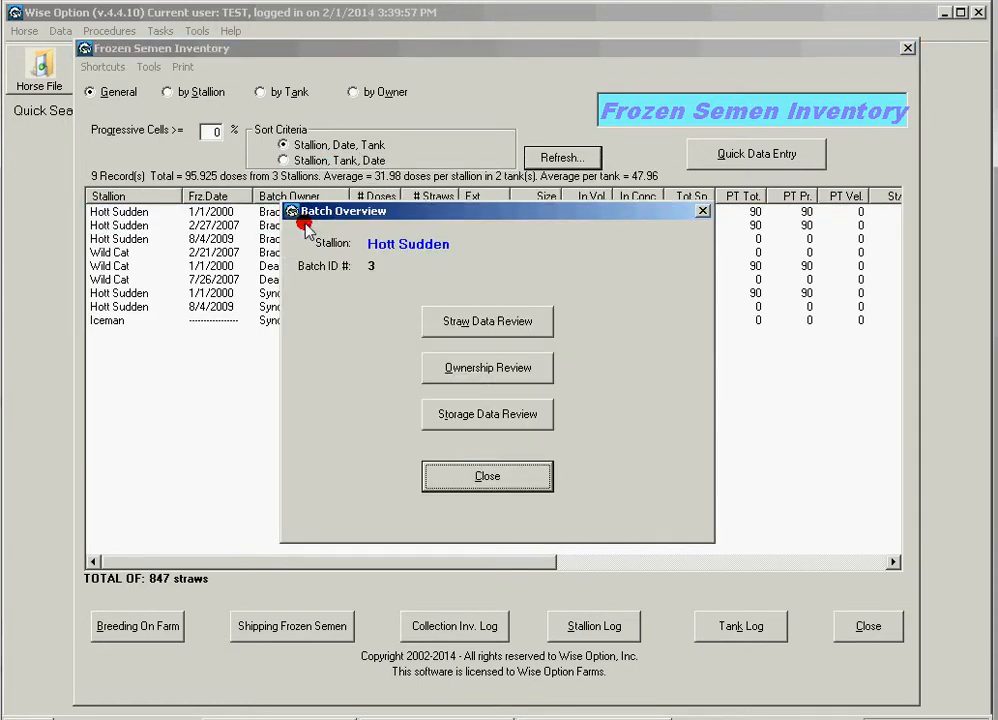
pyautogui.click(506, 410)
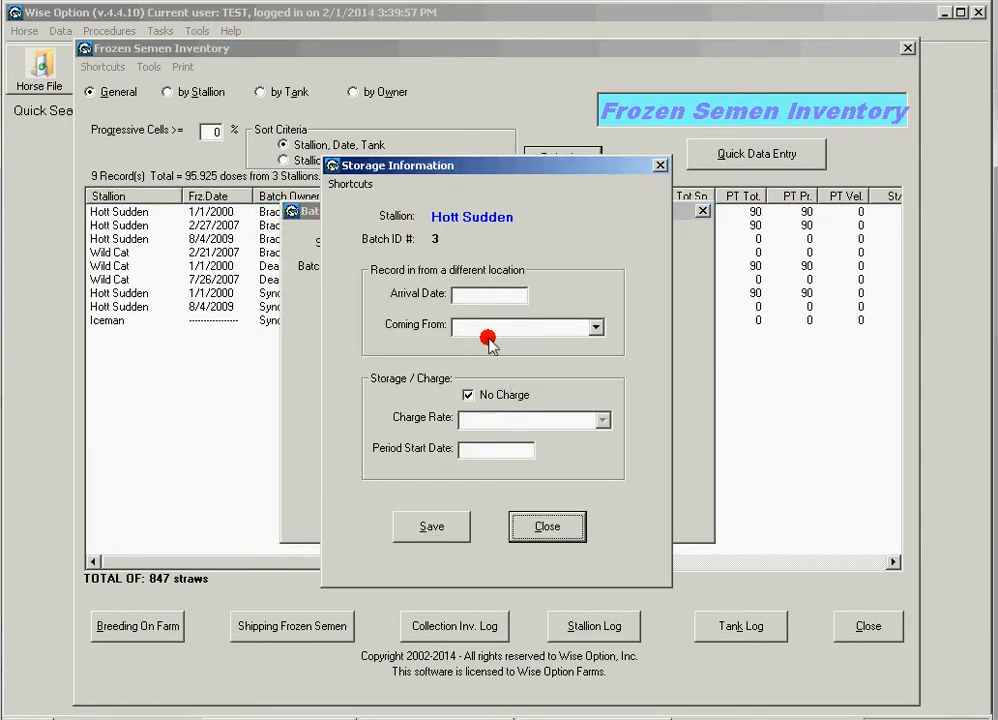
pyautogui.click(516, 395)
pyautogui.click(602, 421)
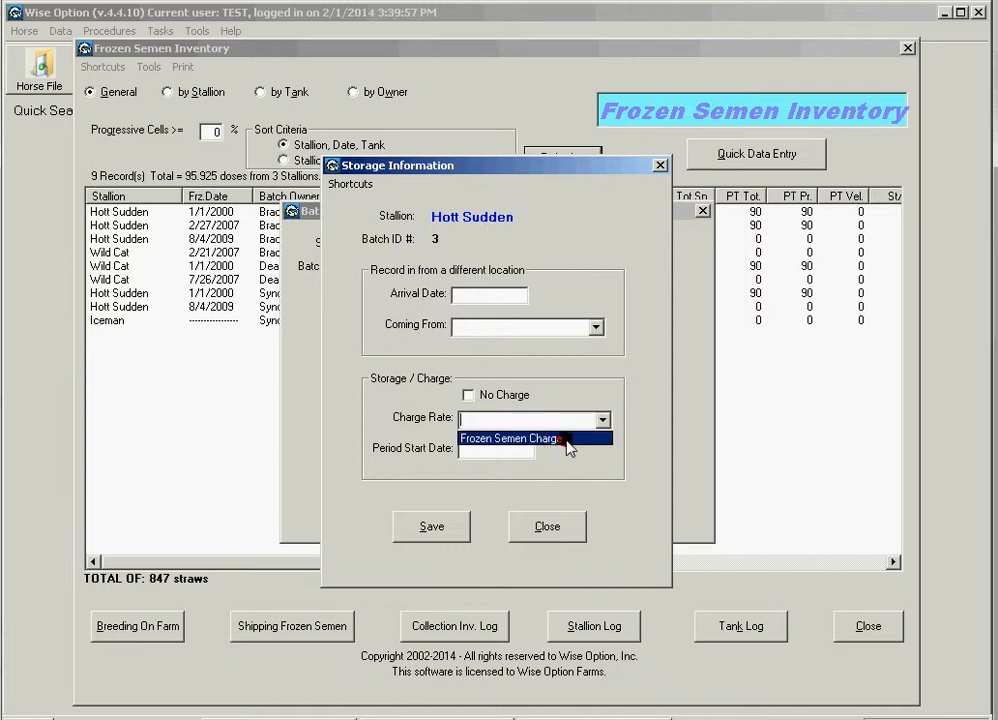
pyautogui.click(558, 441)
pyautogui.click(515, 452)
pyautogui.write('1/1/2014')
pyautogui.click(451, 532)
pyautogui.click(472, 473)
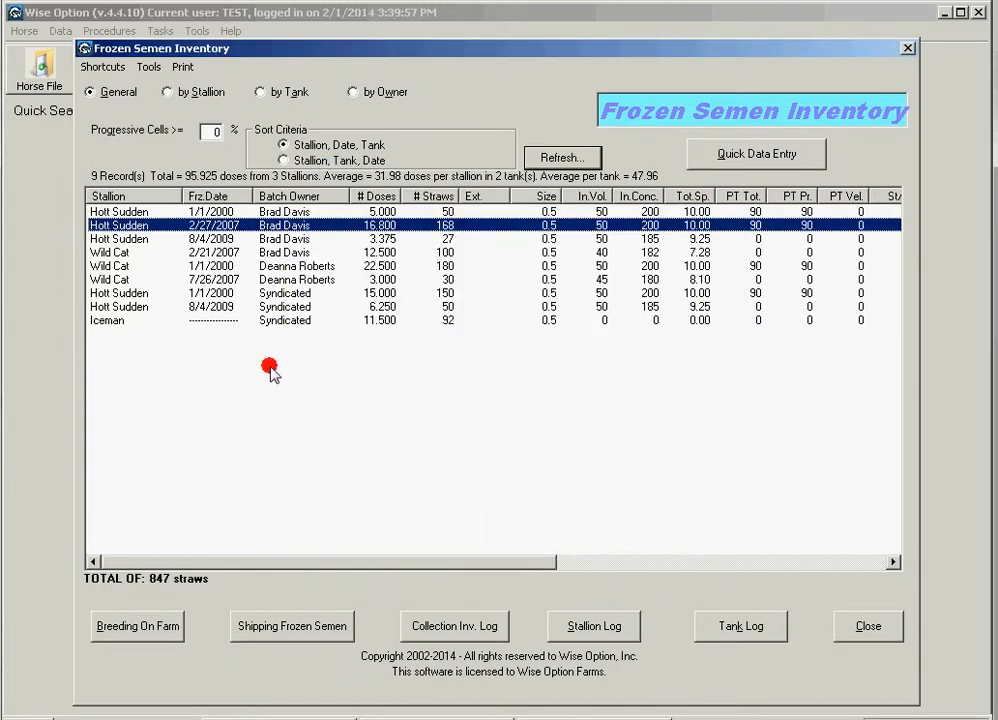
# - Make the 27-straw Hott Sudden batch frozen 8/4/2009 chargeable at the Frozen Semen Charge rate from 1/1/2014 and save it
pyautogui.doubleClick(278, 240)
pyautogui.click(484, 419)
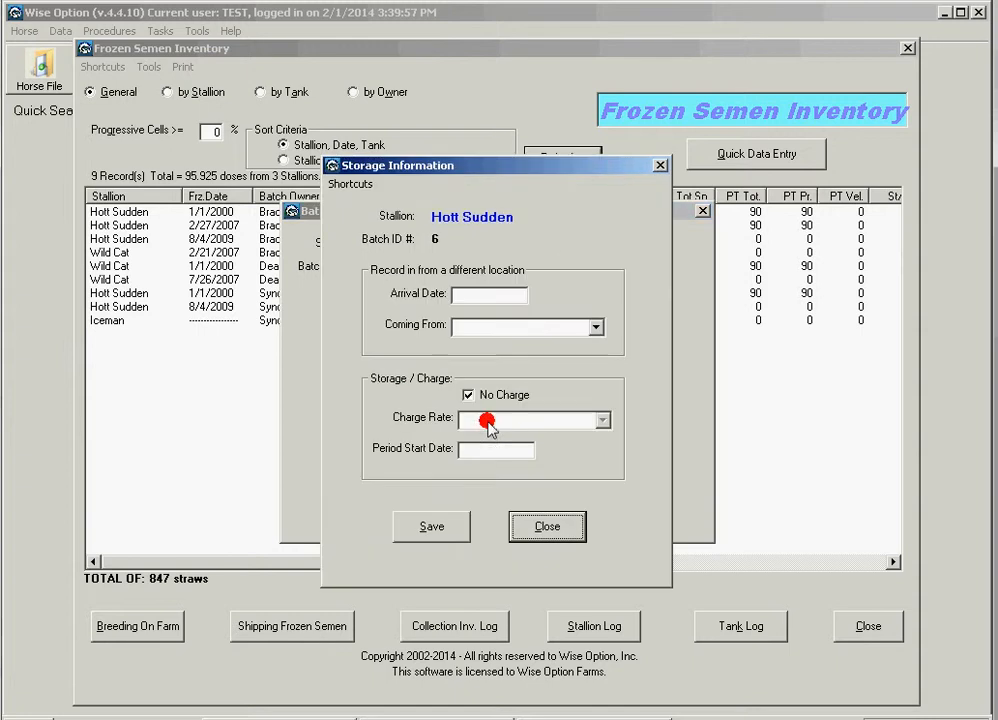
pyautogui.click(512, 394)
pyautogui.click(602, 419)
pyautogui.click(562, 437)
pyautogui.click(512, 447)
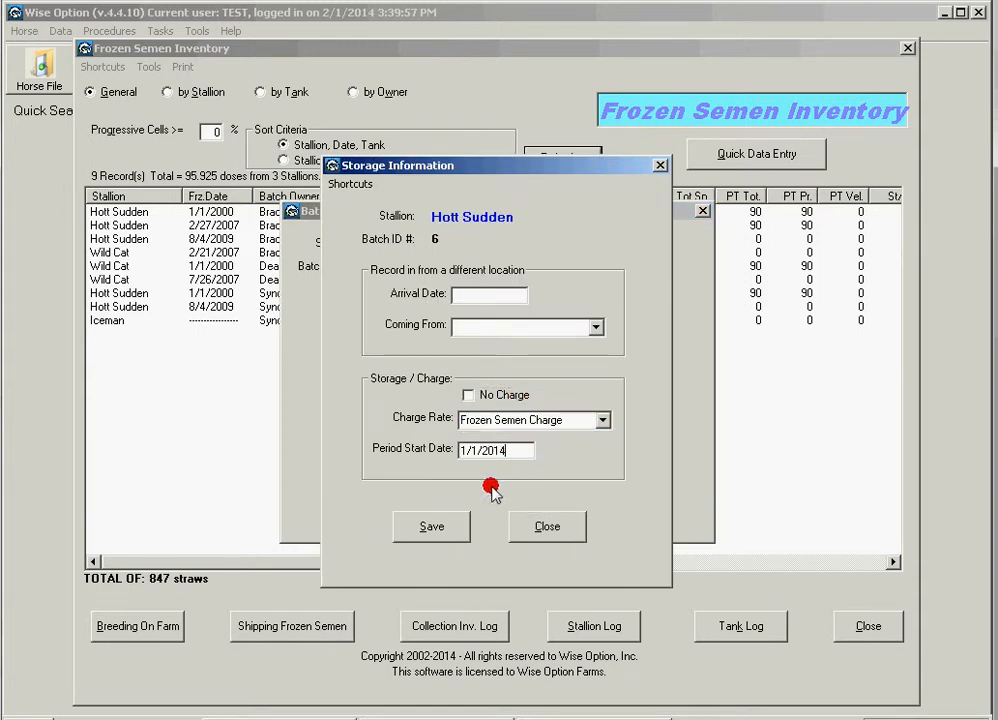
pyautogui.click(452, 527)
pyautogui.click(466, 474)
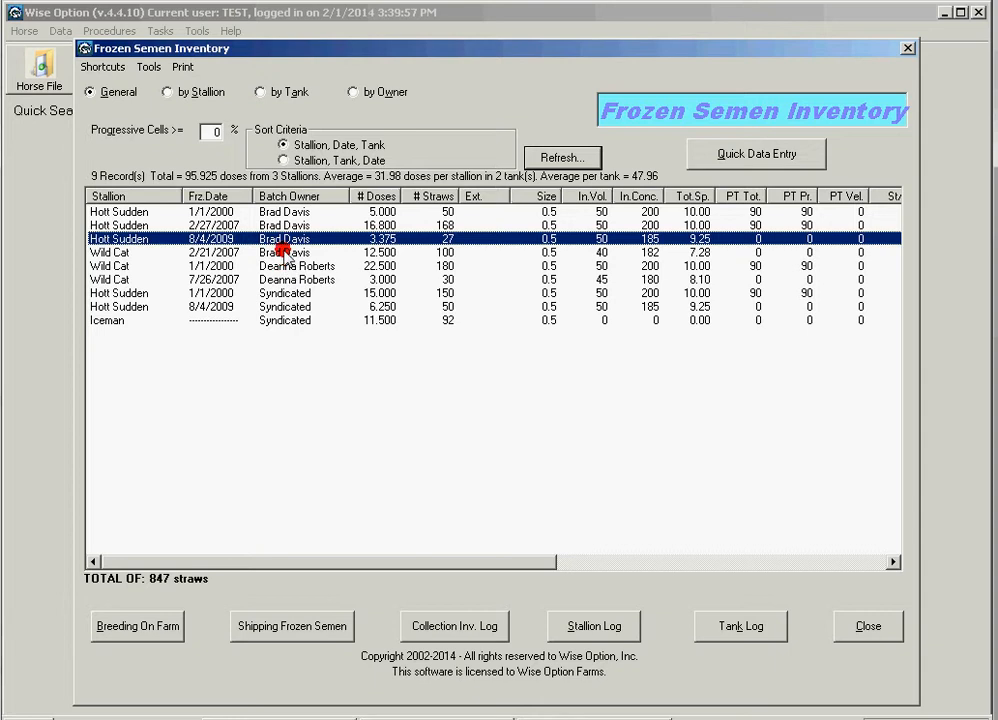
# - Make the Wild Cat batch frozen 2/21/2007 chargeable at the Frozen Semen Charge rate from 1/1/2014 and save it
pyautogui.doubleClick(285, 252)
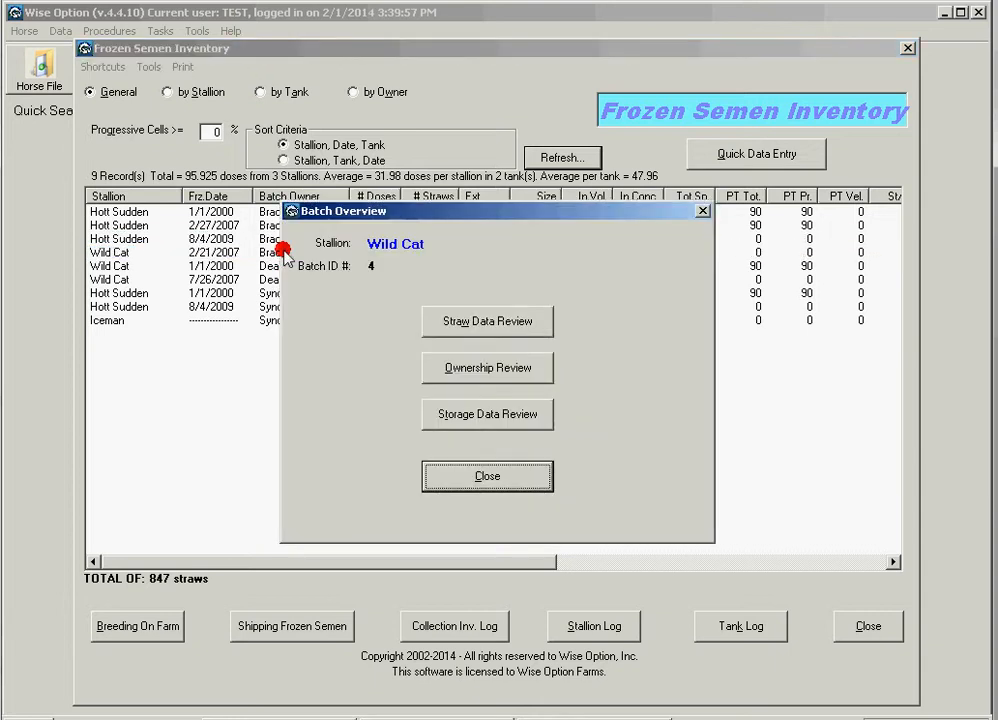
pyautogui.click(536, 369)
pyautogui.click(647, 583)
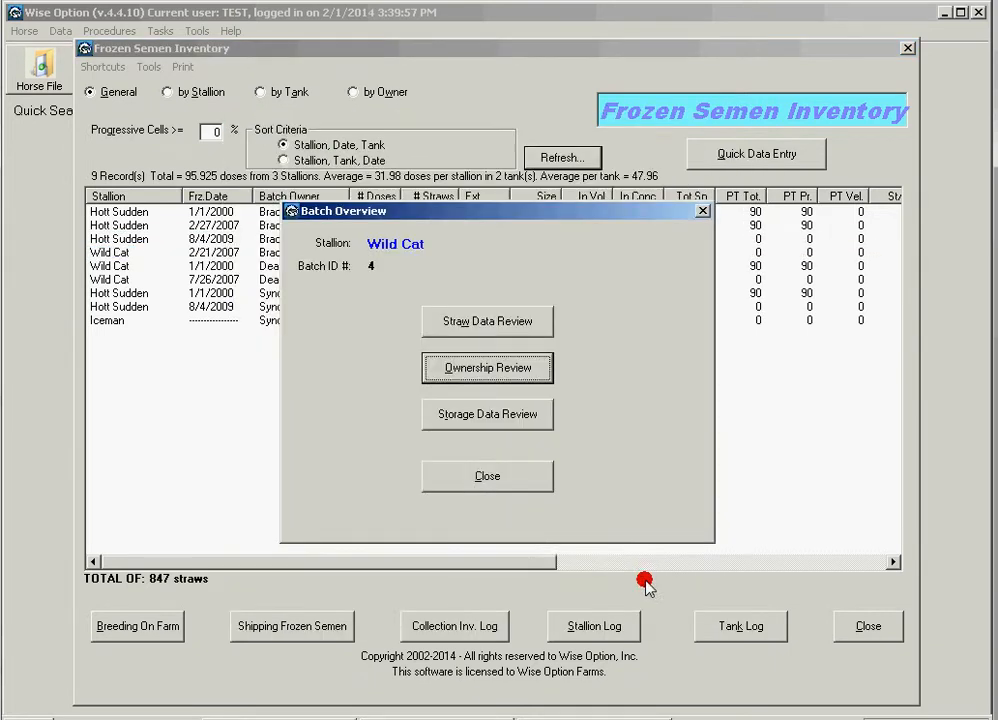
pyautogui.click(472, 423)
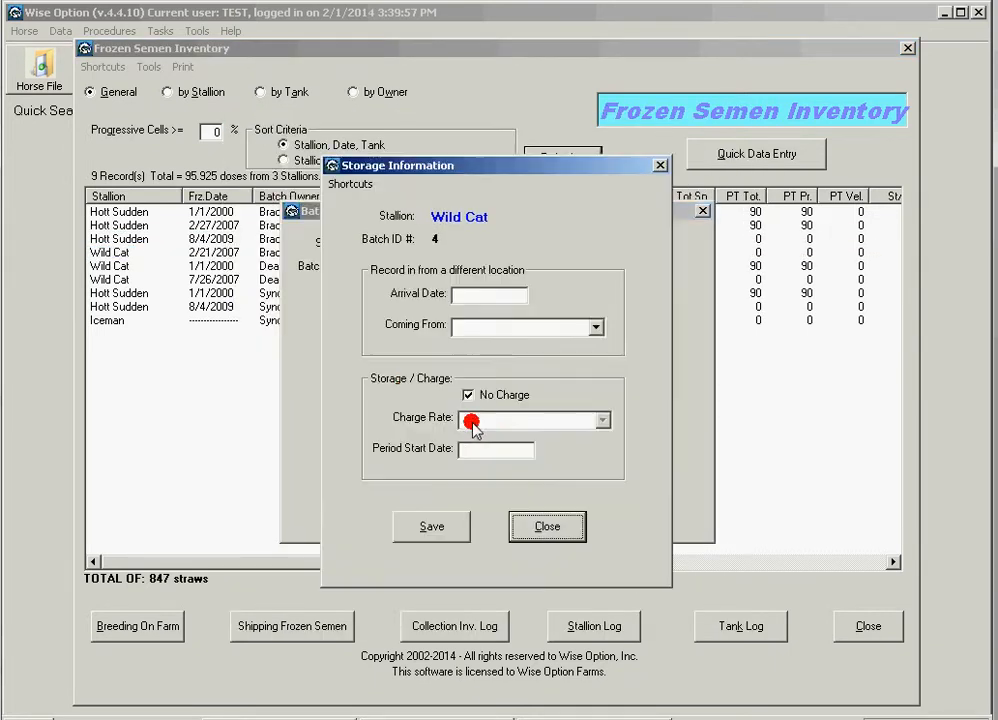
pyautogui.click(521, 400)
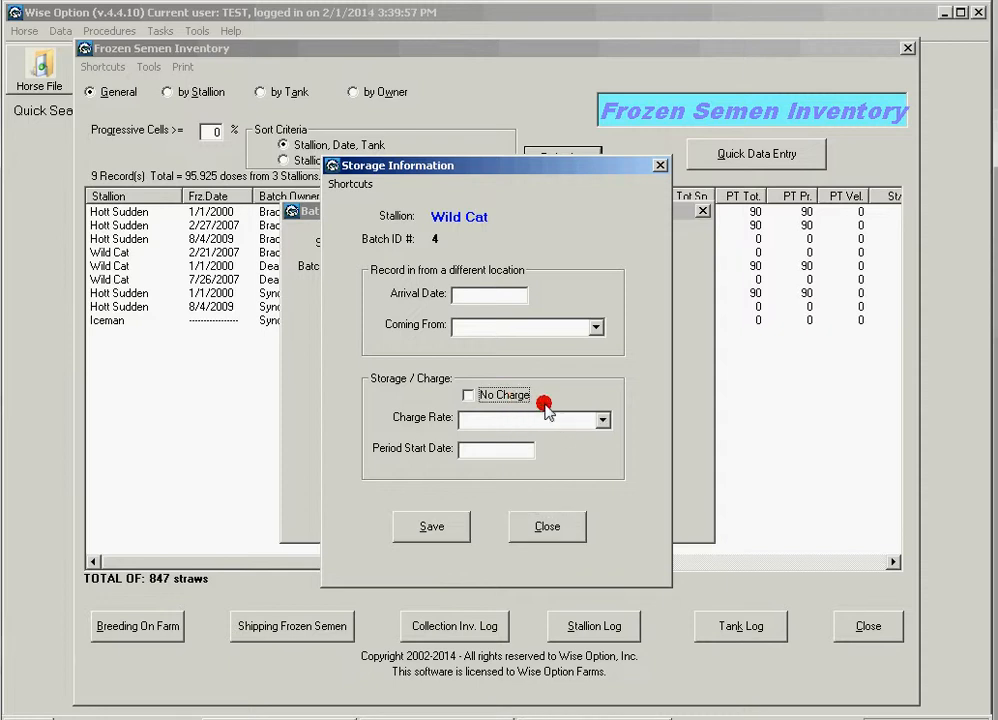
pyautogui.click(603, 421)
pyautogui.click(550, 438)
pyautogui.click(521, 451)
pyautogui.click(433, 527)
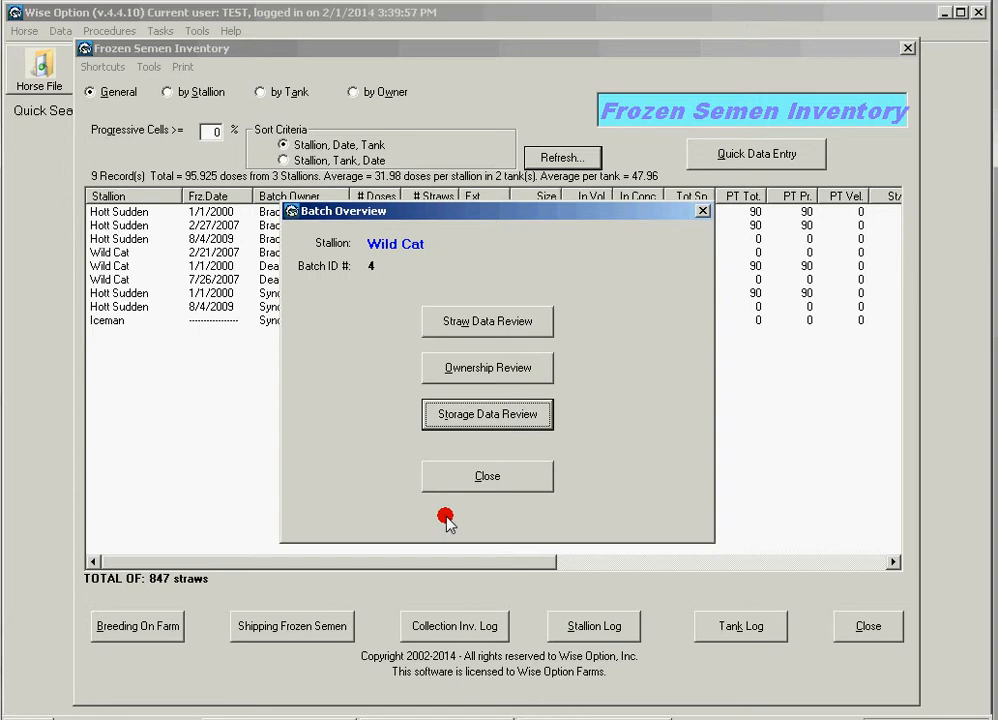
pyautogui.click(486, 478)
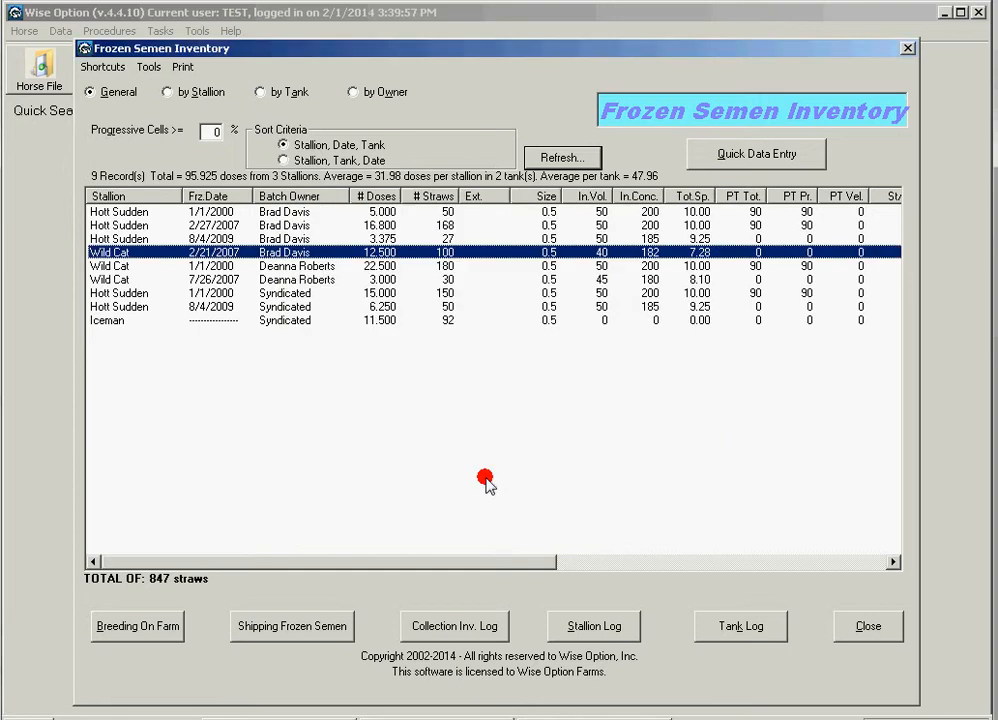
# - Refresh the frozen semen inventory and check the rate and new period date of the charged batches
pyautogui.click(563, 160)
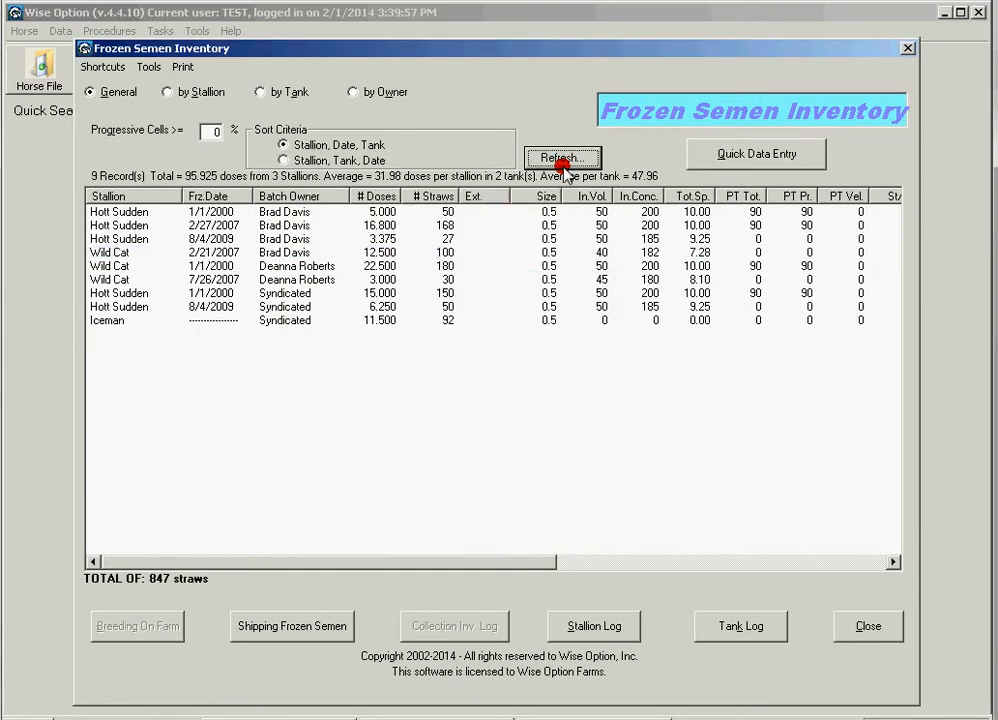
pyautogui.moveTo(448, 563); pyautogui.dragTo(773, 583)
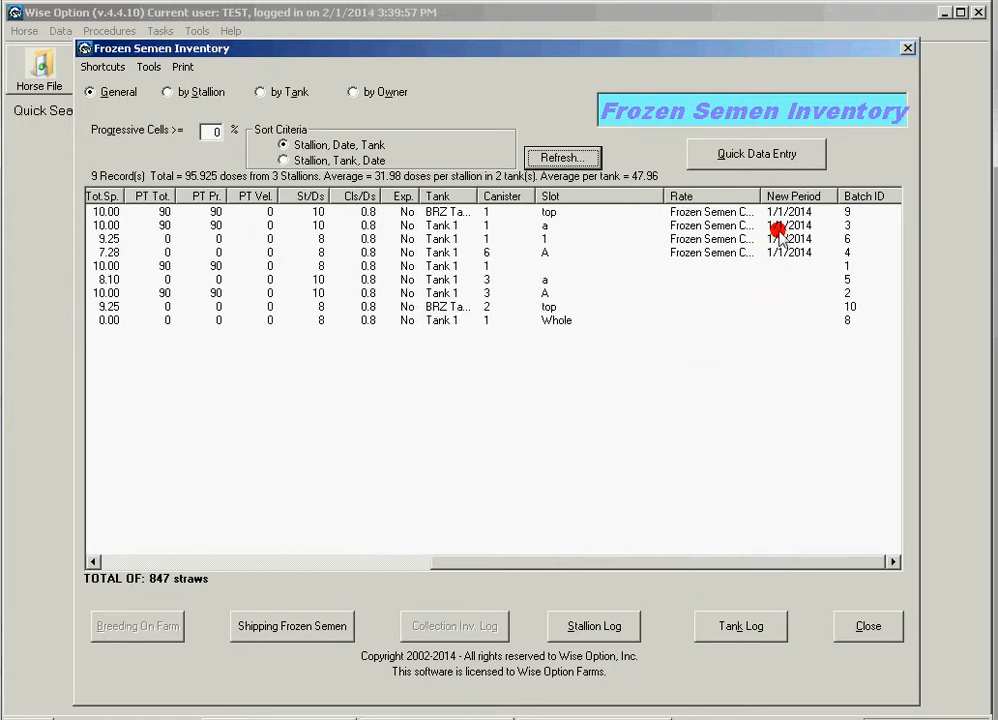
pyautogui.click(700, 213)
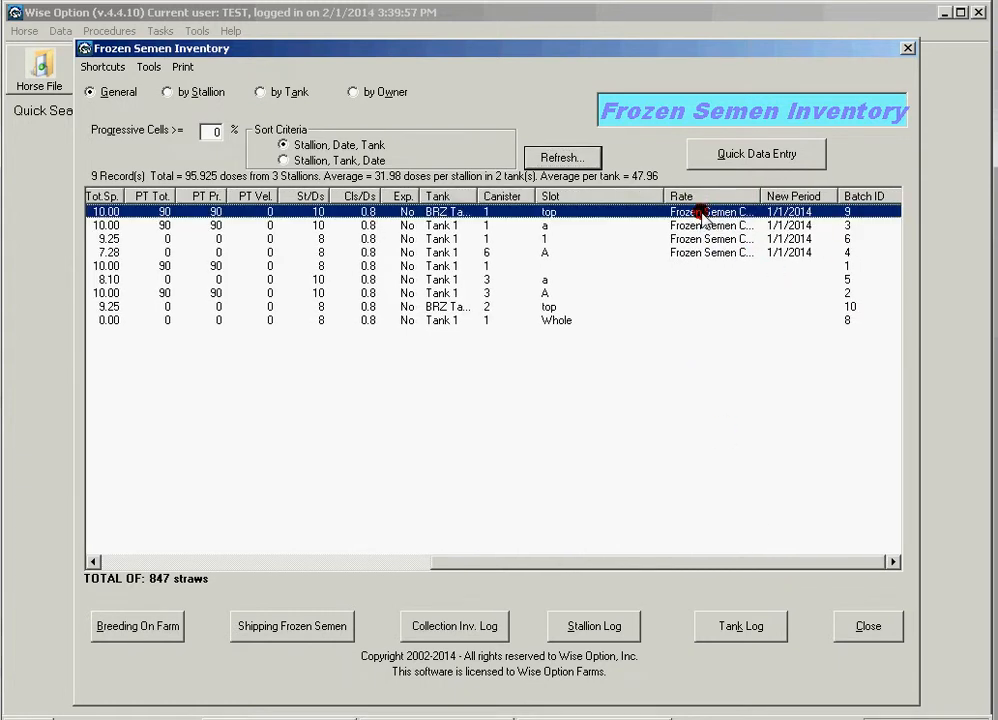
pyautogui.press('Down')
pyautogui.press('Down')
pyautogui.click(795, 215)
pyautogui.click(792, 226)
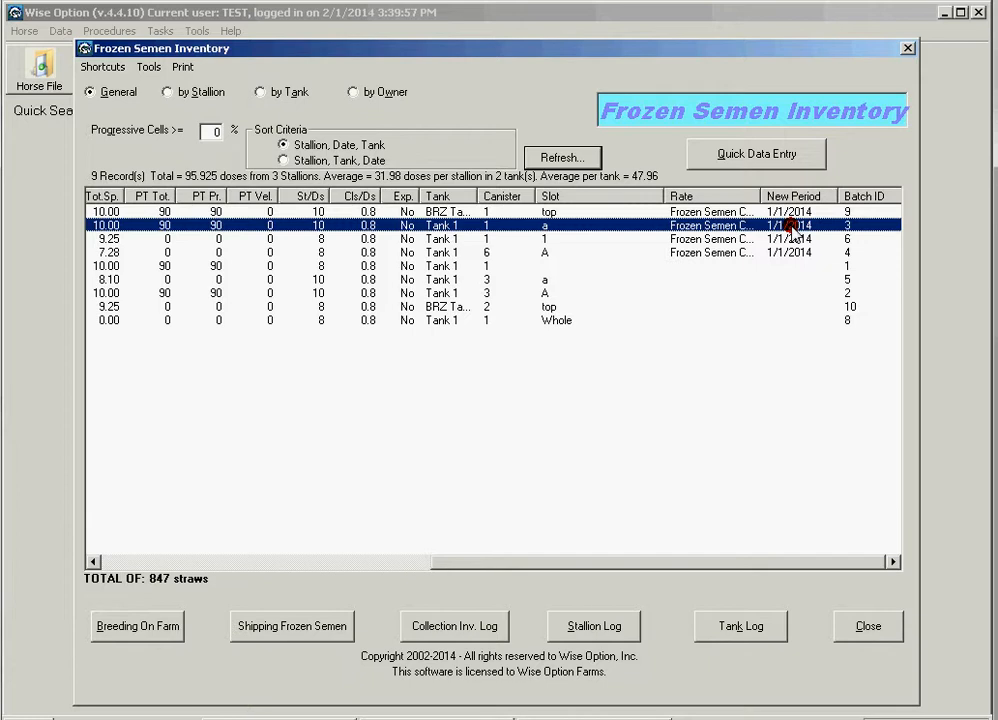
# - Review the storage information of the Hott Sudden batch with ID 3 and close it without changes
pyautogui.doubleClick(793, 229)
pyautogui.click(530, 415)
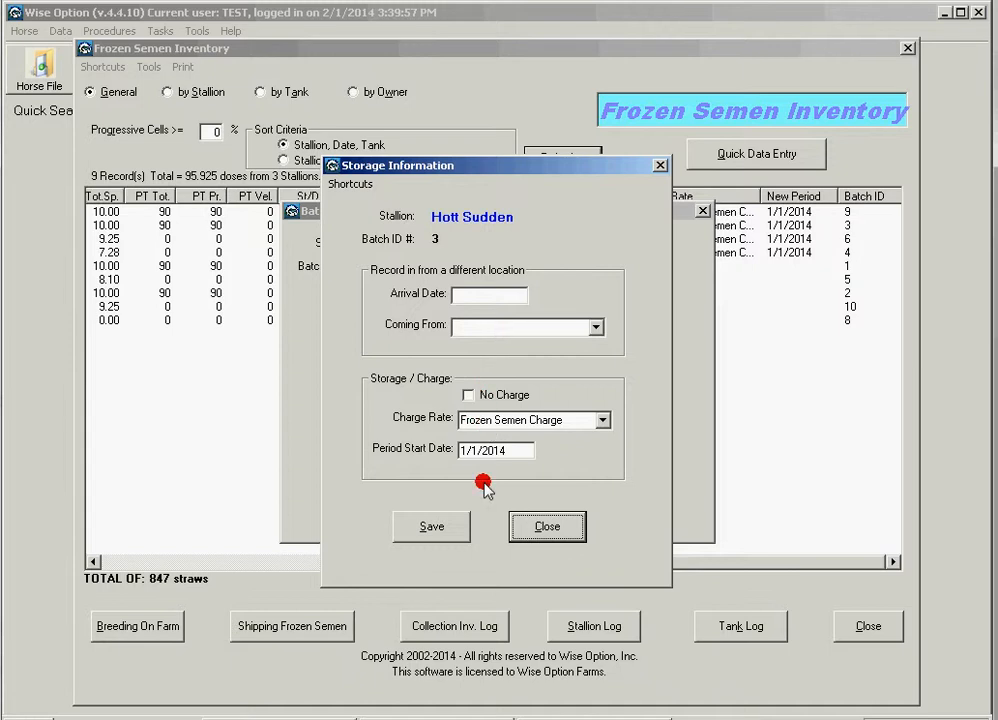
pyautogui.click(530, 526)
pyautogui.click(540, 487)
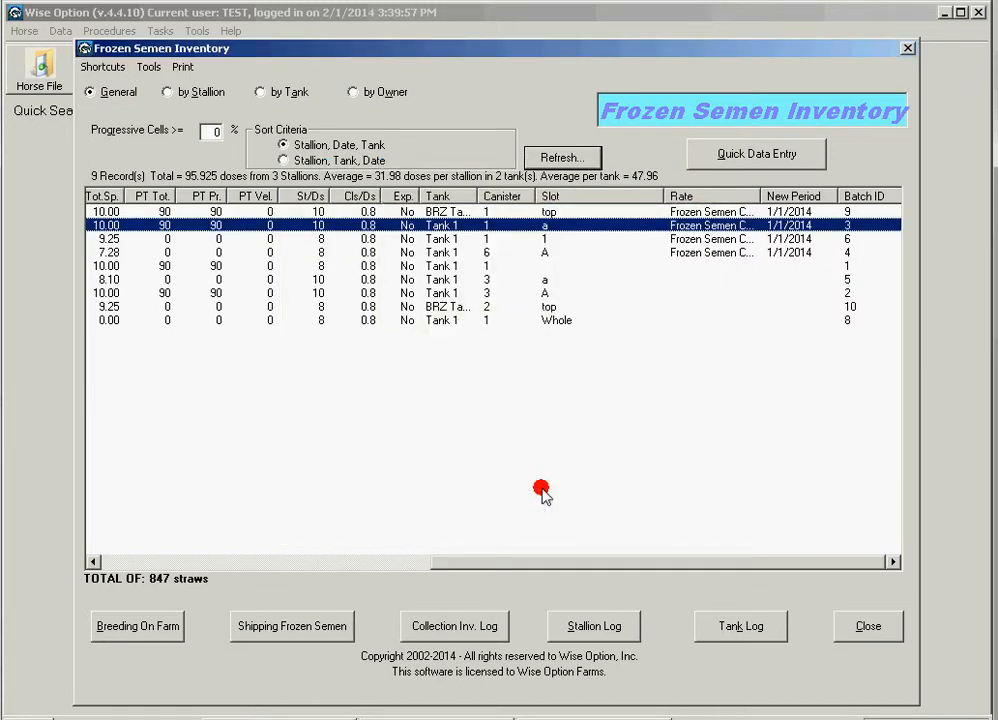
pyautogui.click(703, 281)
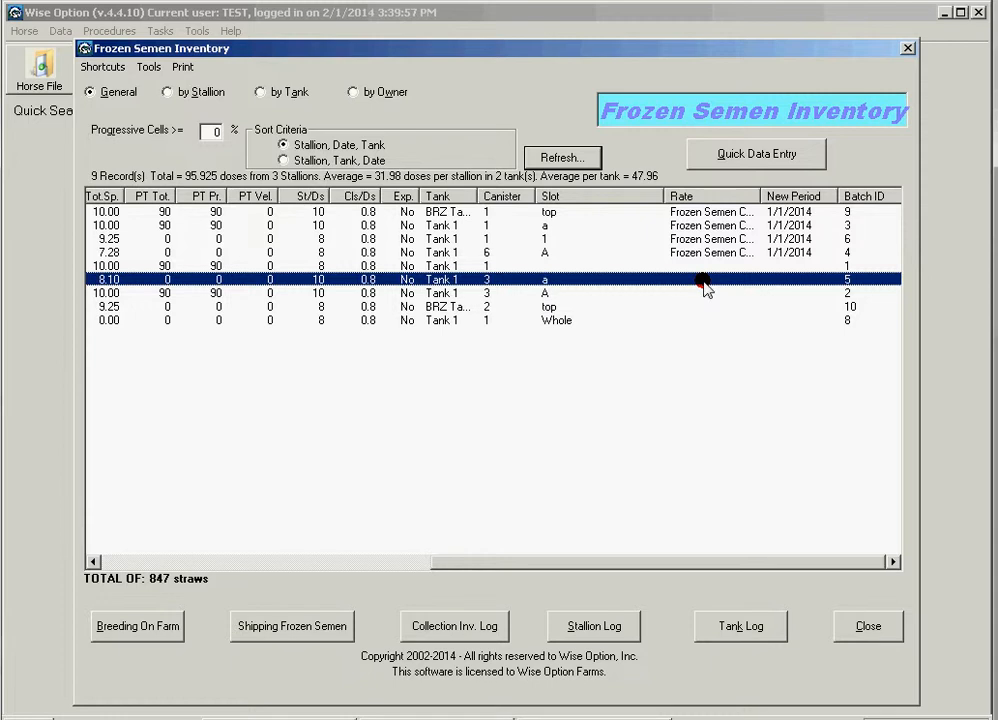
# - Leave frozen semen management and list the vitrified embryos inventory from the embryo transfer log
pyautogui.click(858, 624)
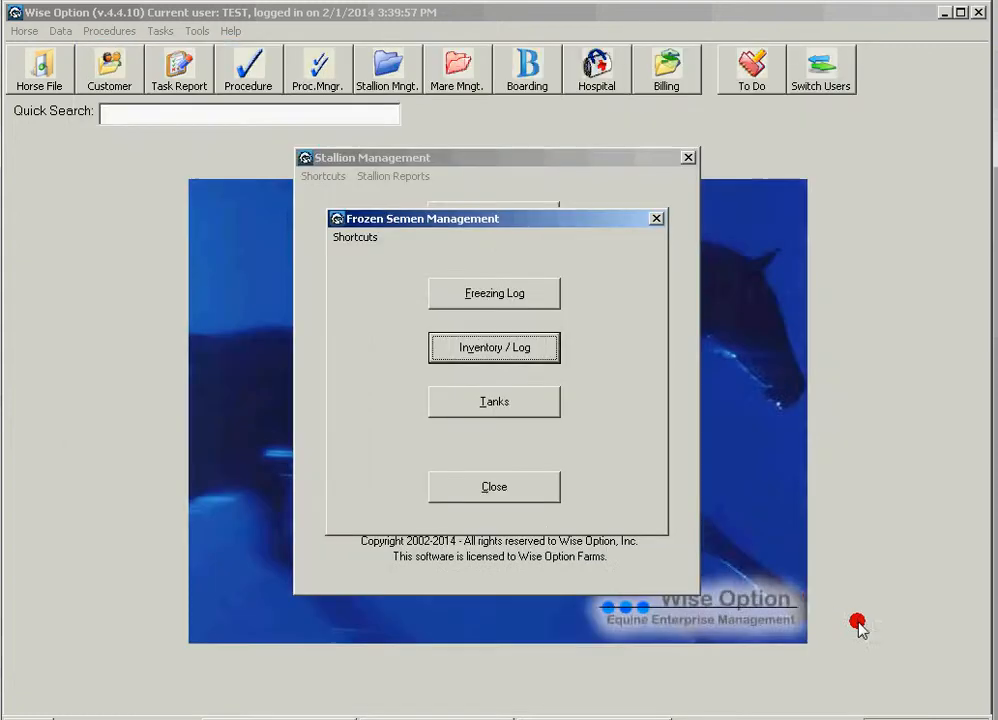
pyautogui.click(554, 487)
pyautogui.click(546, 494)
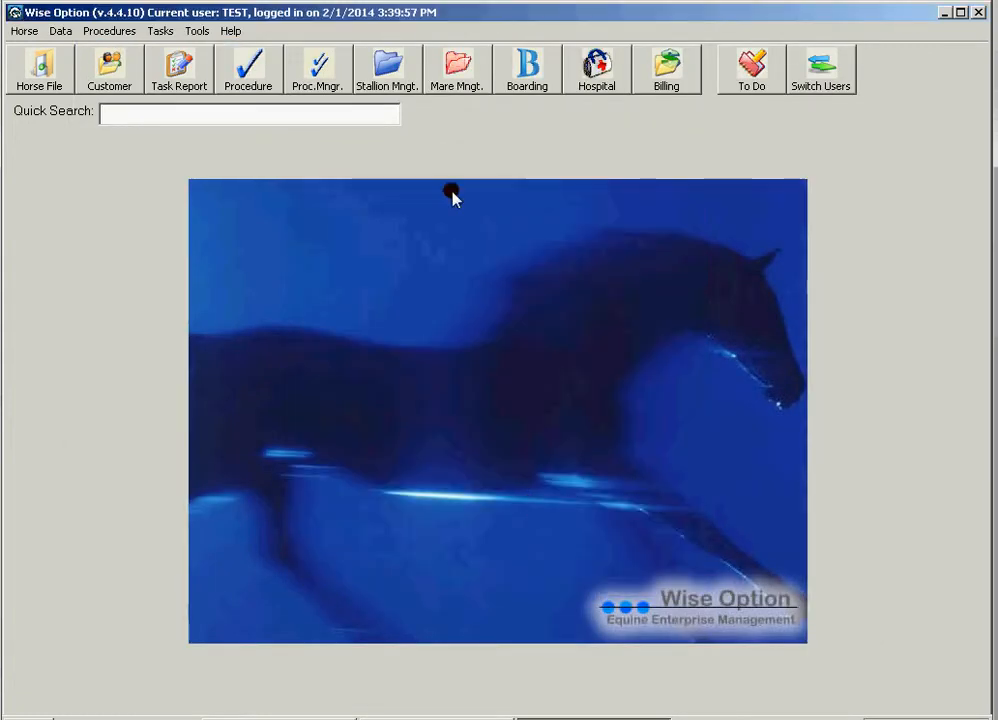
pyautogui.click(452, 68)
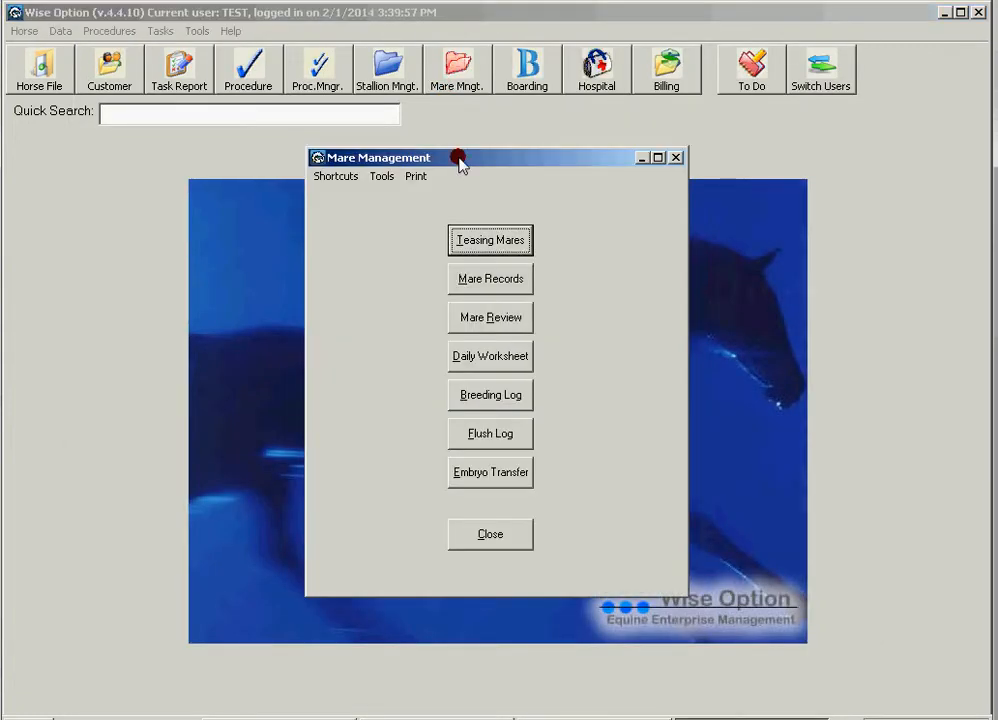
pyautogui.click(506, 472)
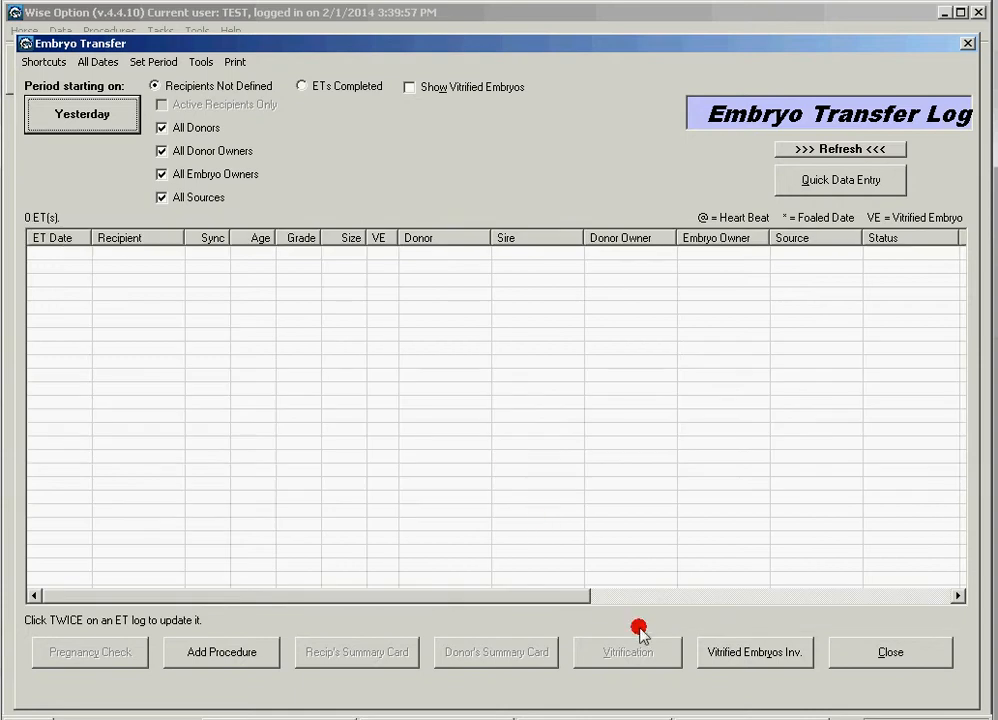
pyautogui.click(767, 651)
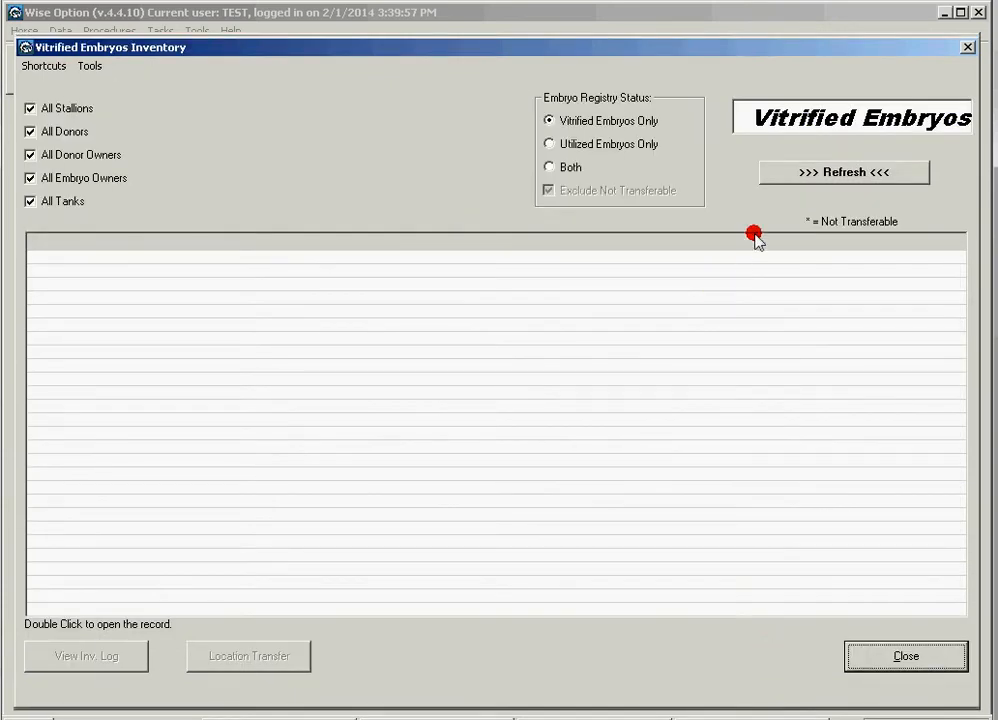
pyautogui.click(804, 173)
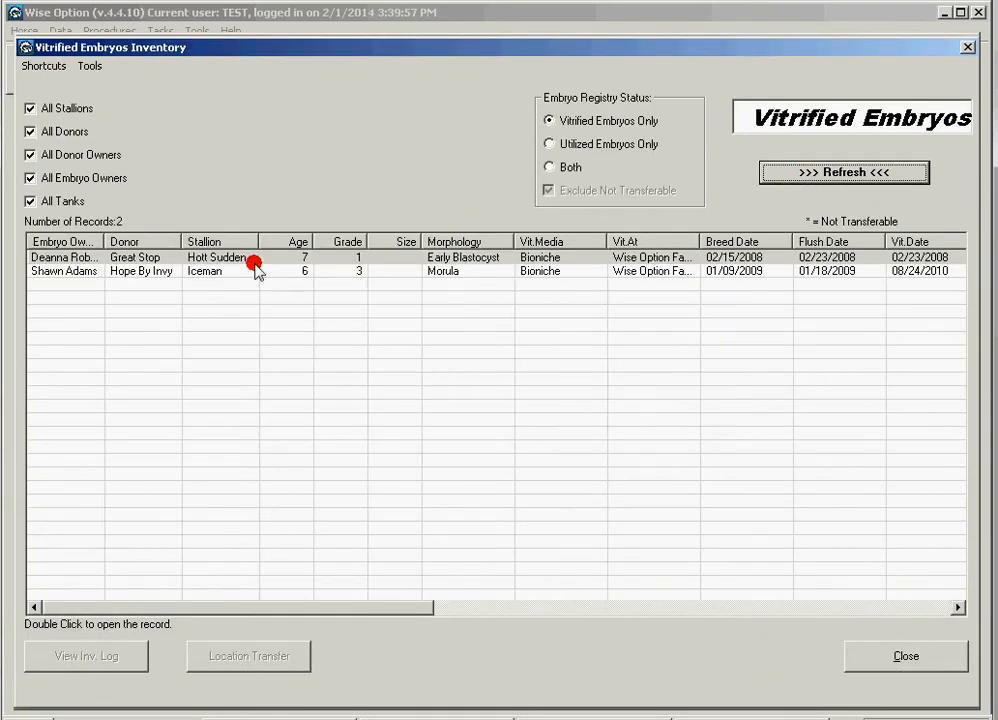
# - Make the Great Stop by Hott Sudden embryo chargeable at the Vitrified Embryo Charge rate, fill in its period start date and save the record
pyautogui.click(245, 258)
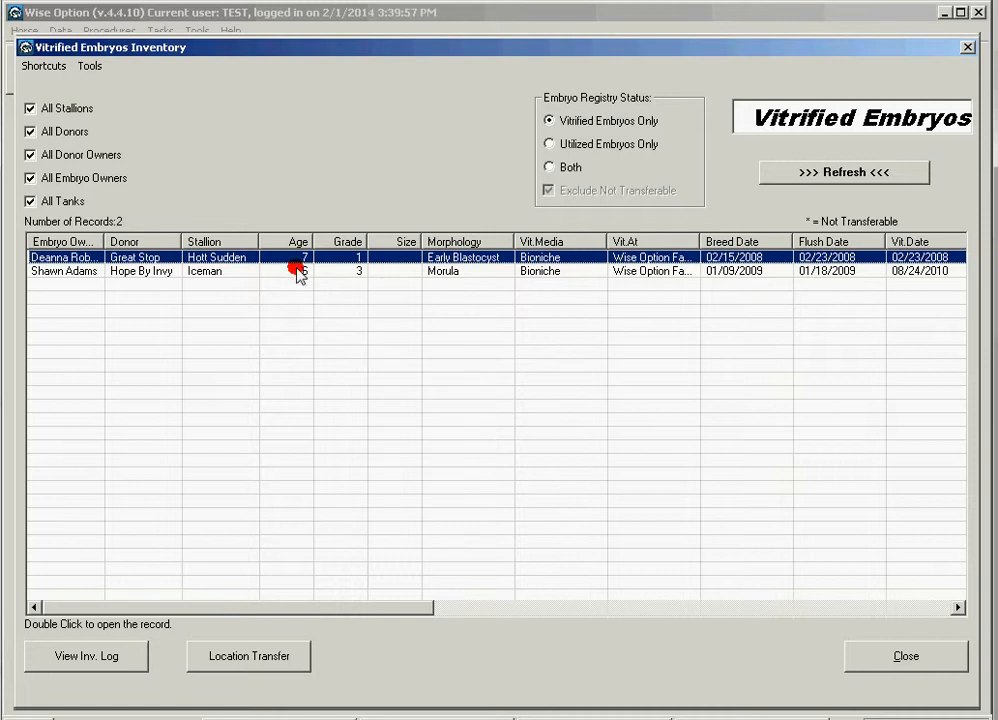
pyautogui.doubleClick(293, 258)
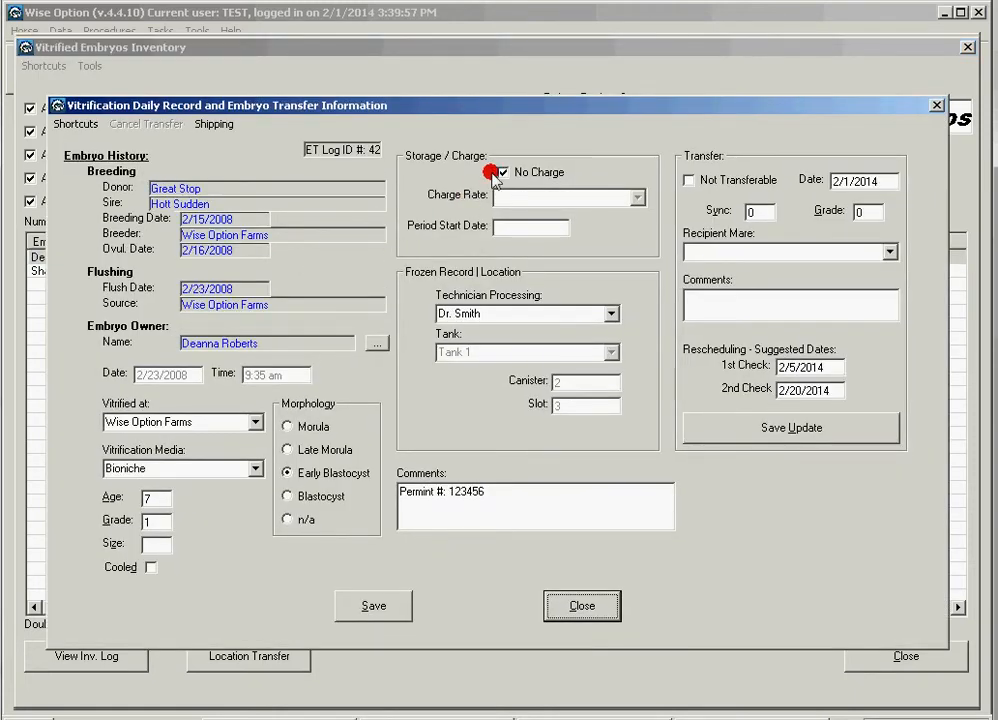
pyautogui.click(502, 172)
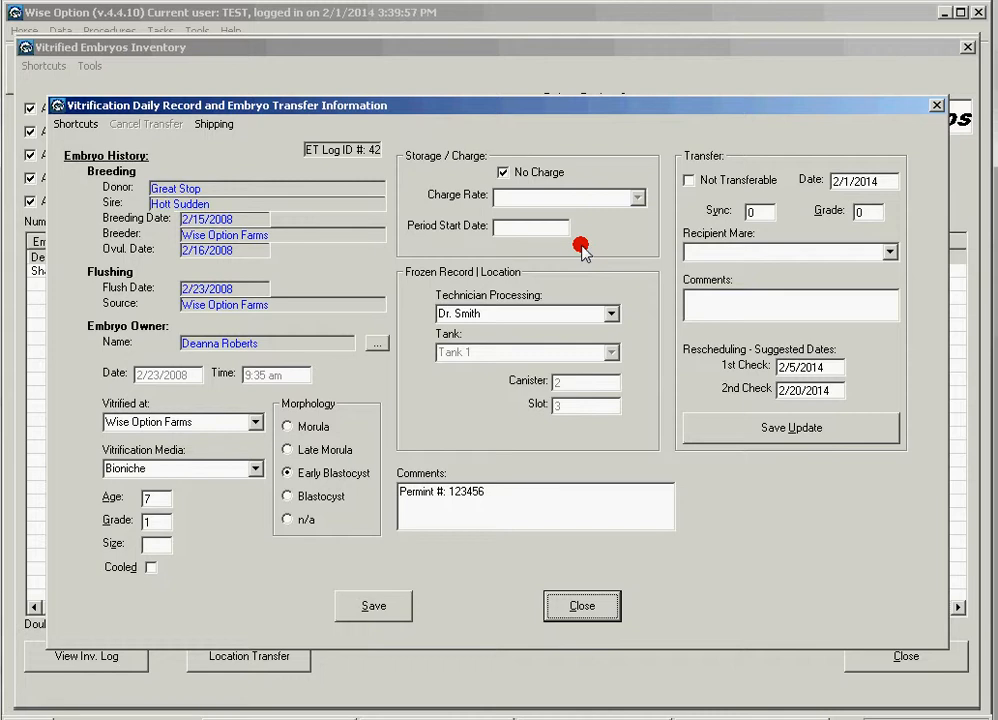
pyautogui.click(502, 173)
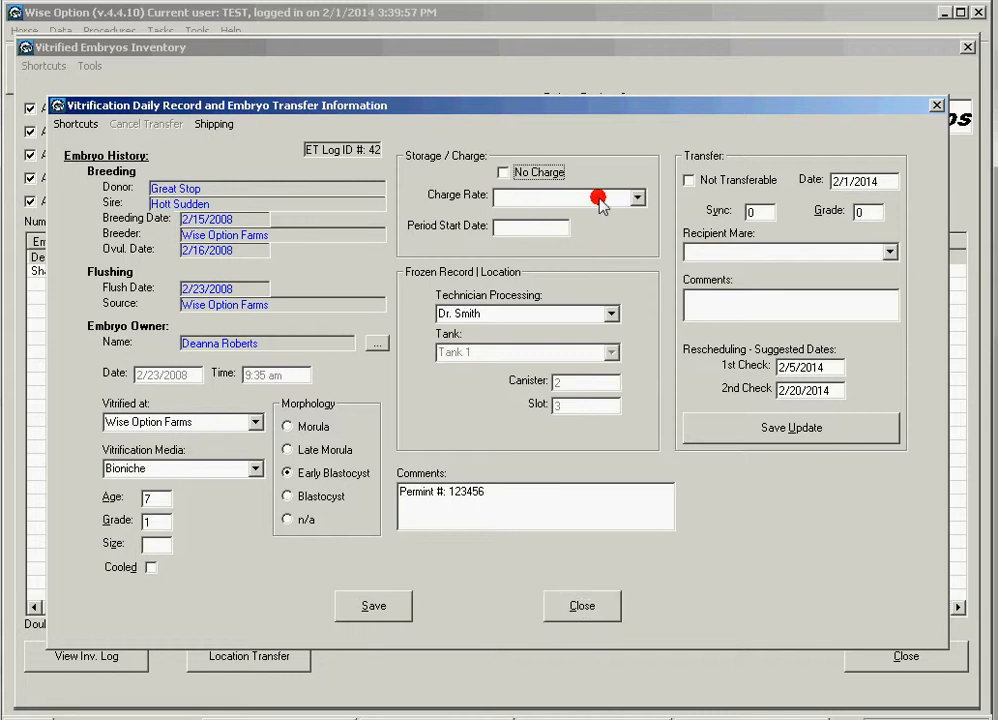
pyautogui.click(637, 198)
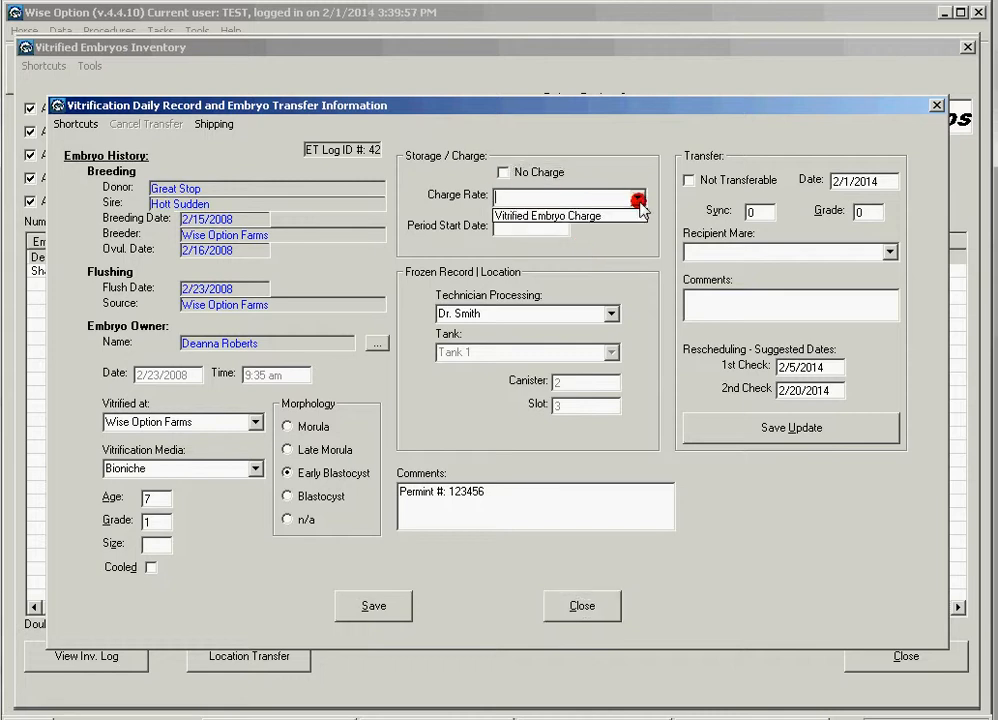
pyautogui.click(590, 216)
pyautogui.click(557, 227)
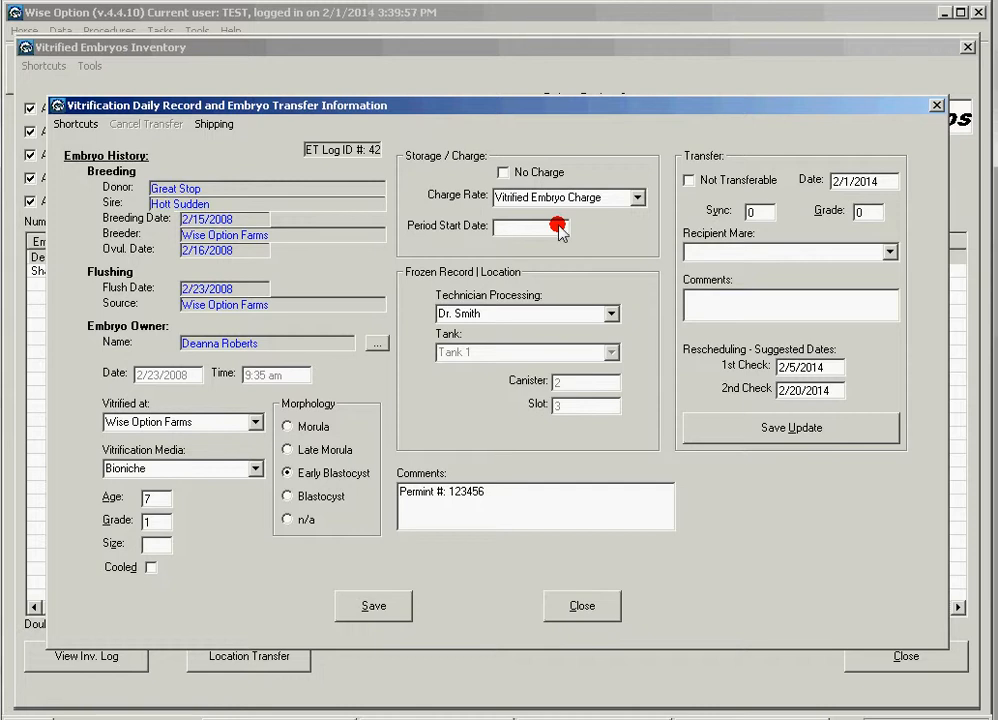
pyautogui.click(375, 603)
pyautogui.click(498, 428)
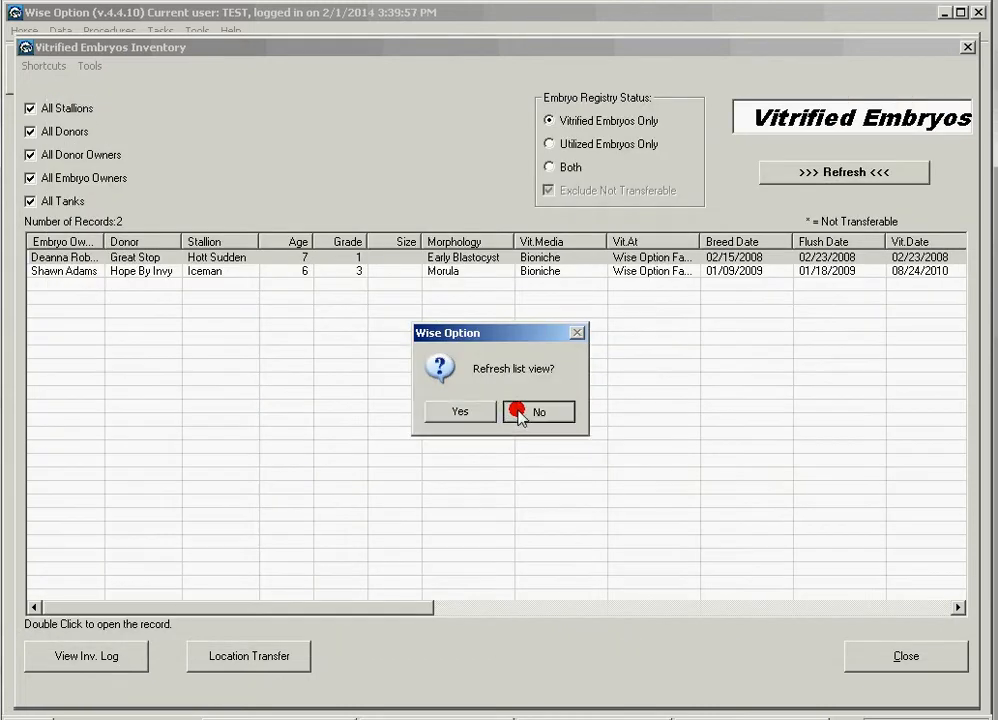
pyautogui.click(514, 410)
# - Make the Hope By Invy by Iceman embryo chargeable at the Vitrified Embryo Charge rate from 1/1/2014 and save it without refreshing the list
pyautogui.doubleClick(478, 276)
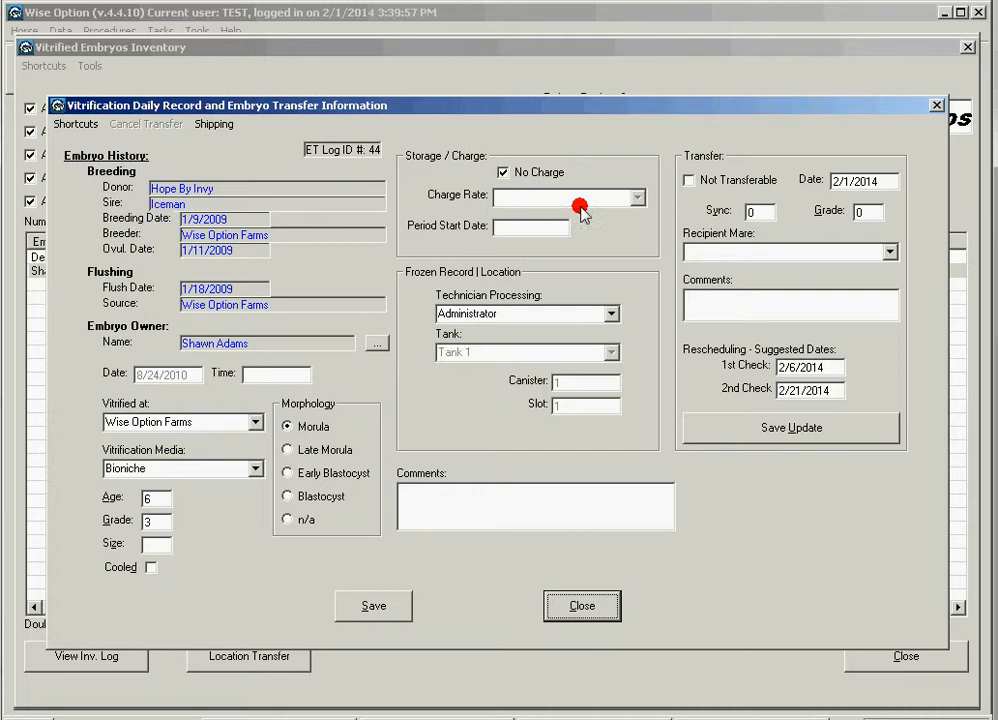
pyautogui.click(548, 174)
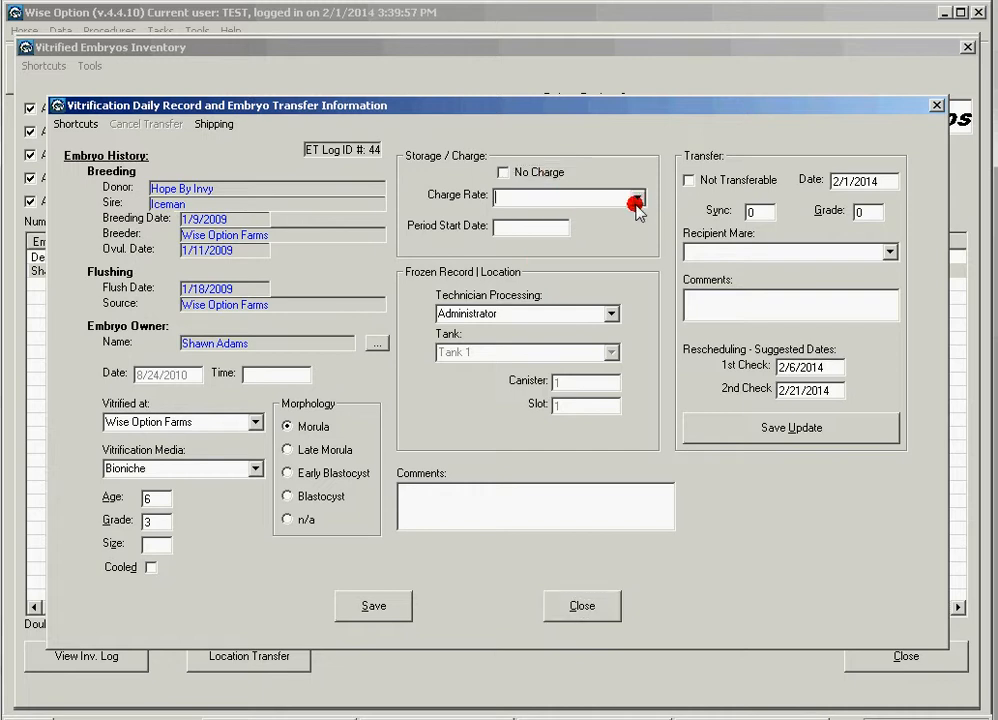
pyautogui.click(643, 198)
pyautogui.click(590, 217)
pyautogui.click(548, 230)
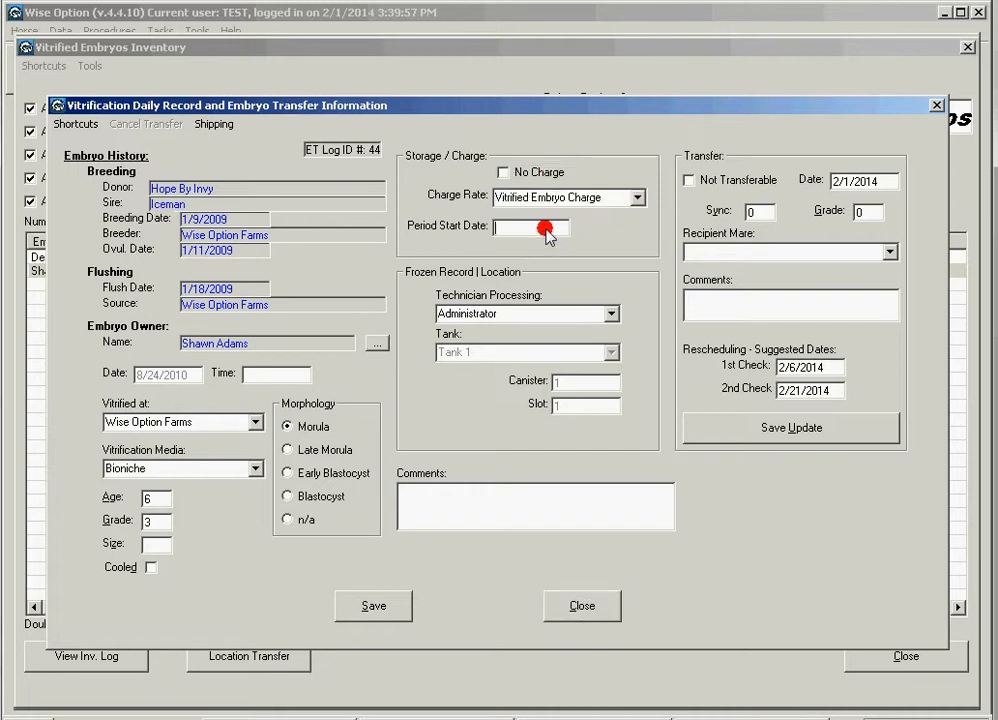
pyautogui.click(389, 605)
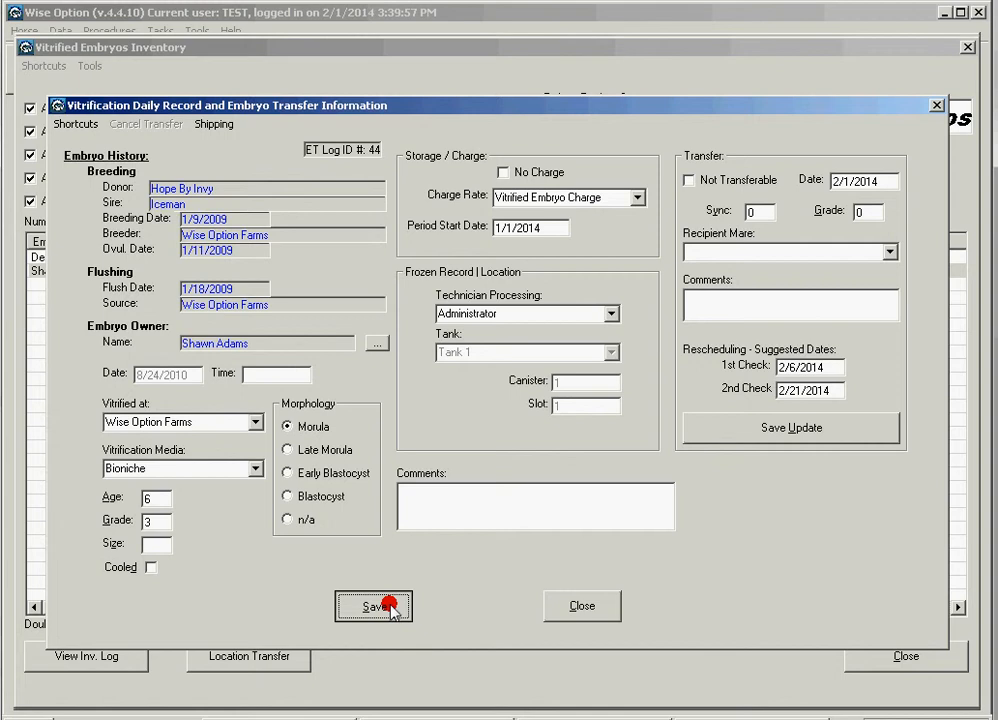
pyautogui.click(499, 414)
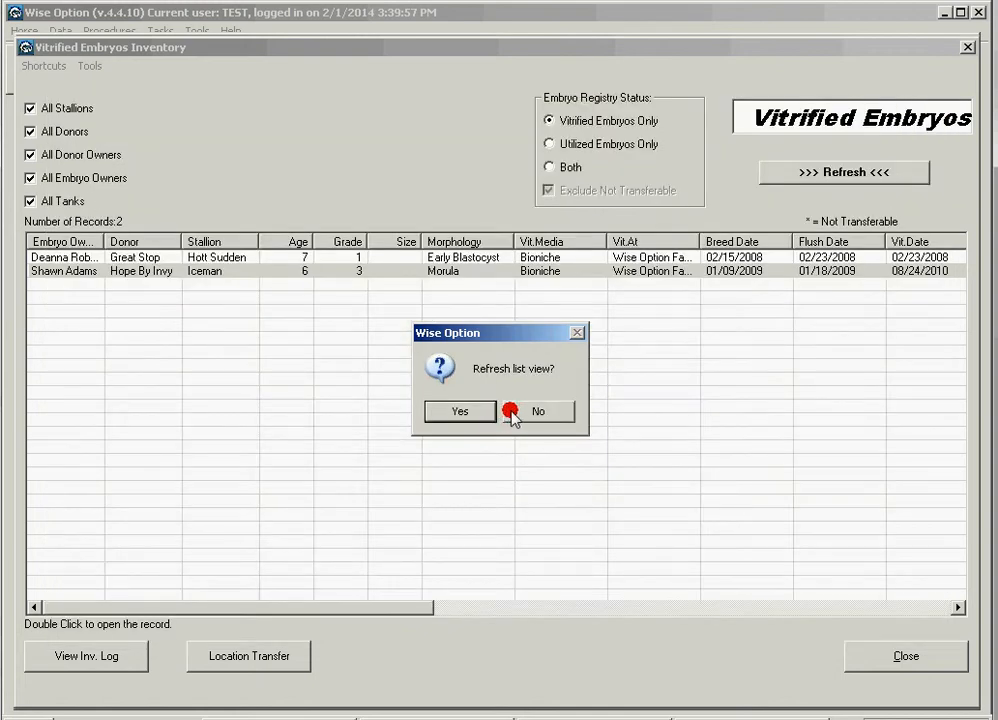
pyautogui.click(511, 411)
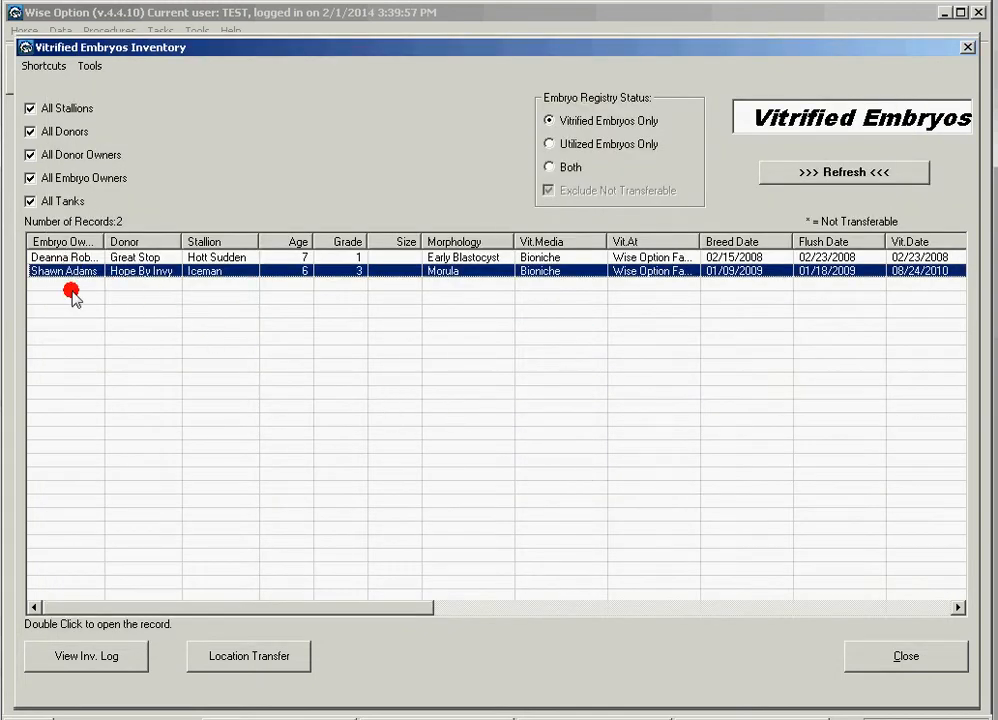
# - Open the ownership of the Great Stop by Hott Sudden embryo and remove its current owner
pyautogui.doubleClick(72, 257)
pyautogui.click(376, 342)
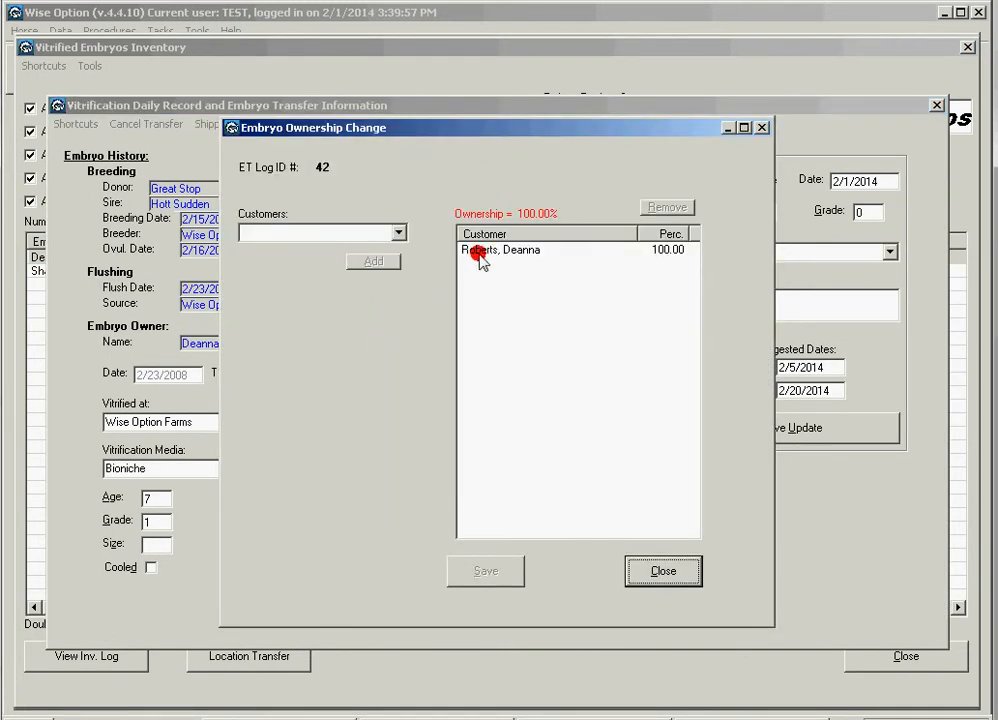
pyautogui.click(476, 250)
pyautogui.click(657, 215)
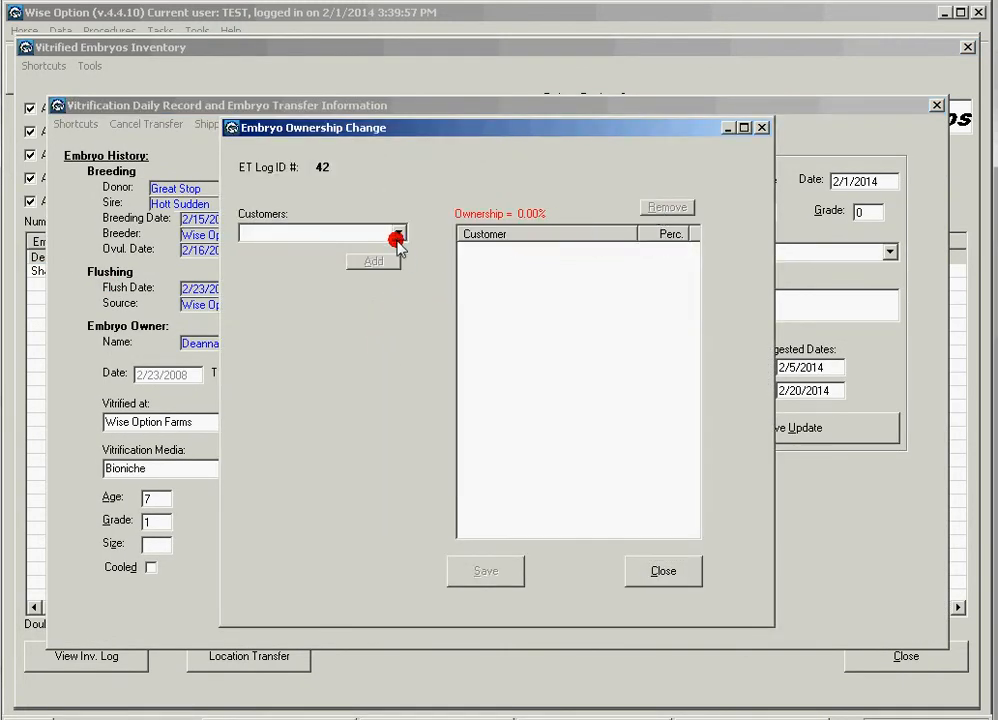
# - Add the new customer as 100% owner of the Great Stop embryo, save the ownership and return to the inventory
pyautogui.click(397, 232)
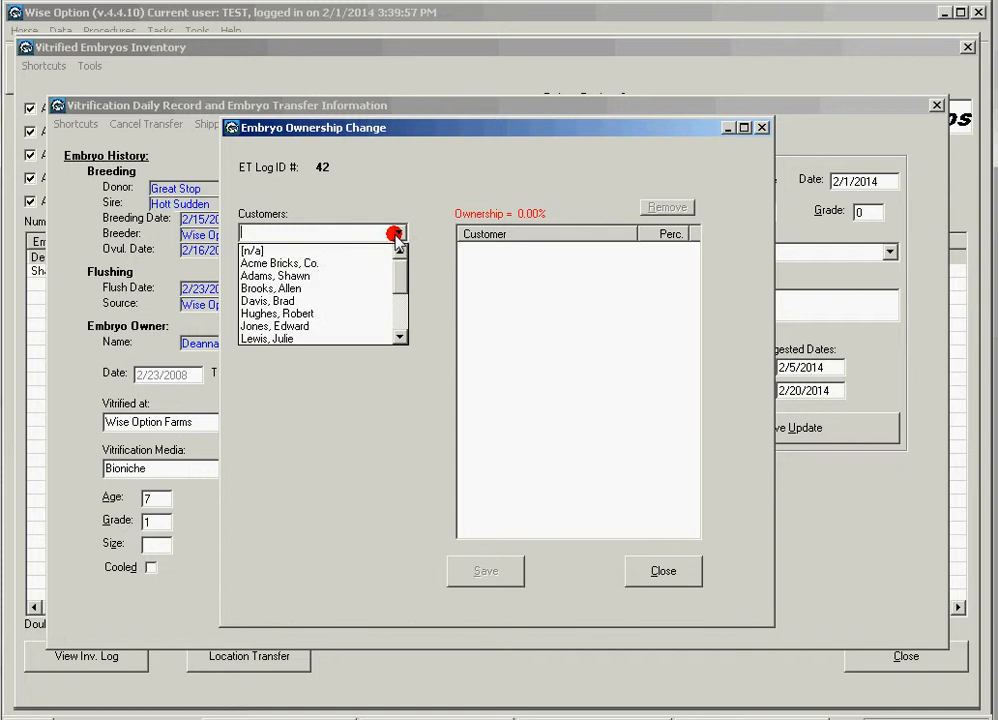
pyautogui.click(276, 300)
pyautogui.click(361, 263)
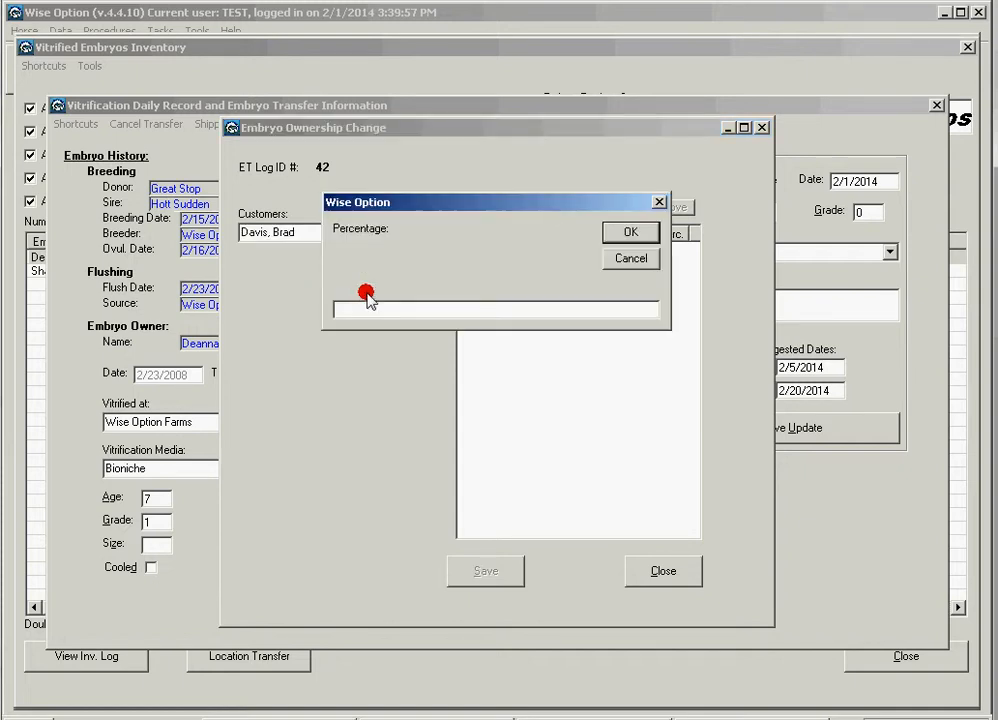
pyautogui.press('Return')
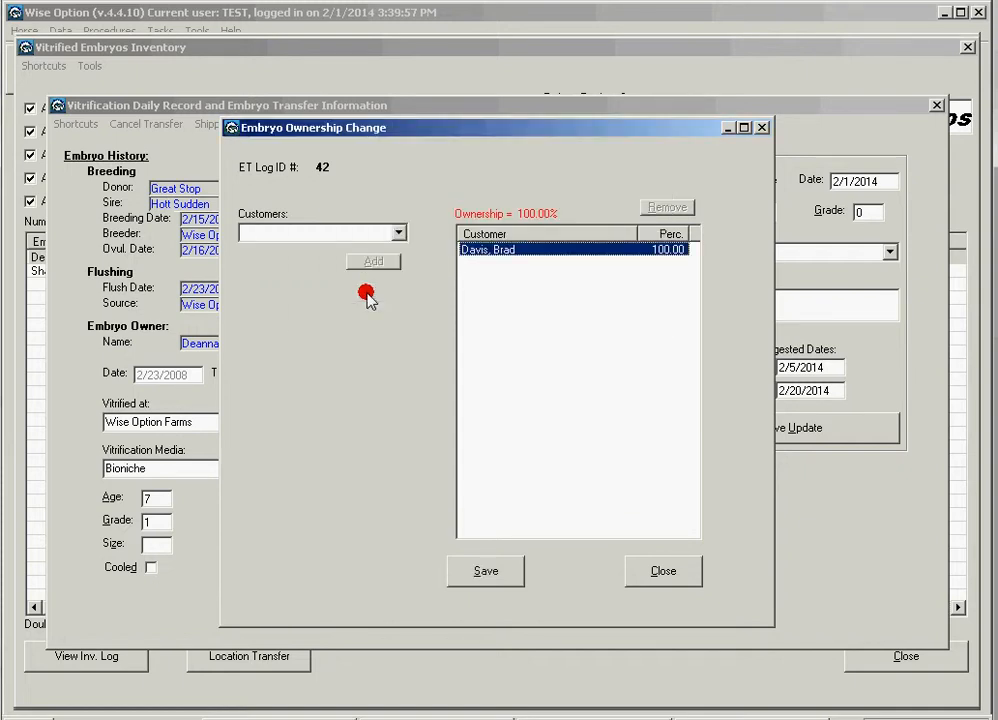
pyautogui.click(490, 568)
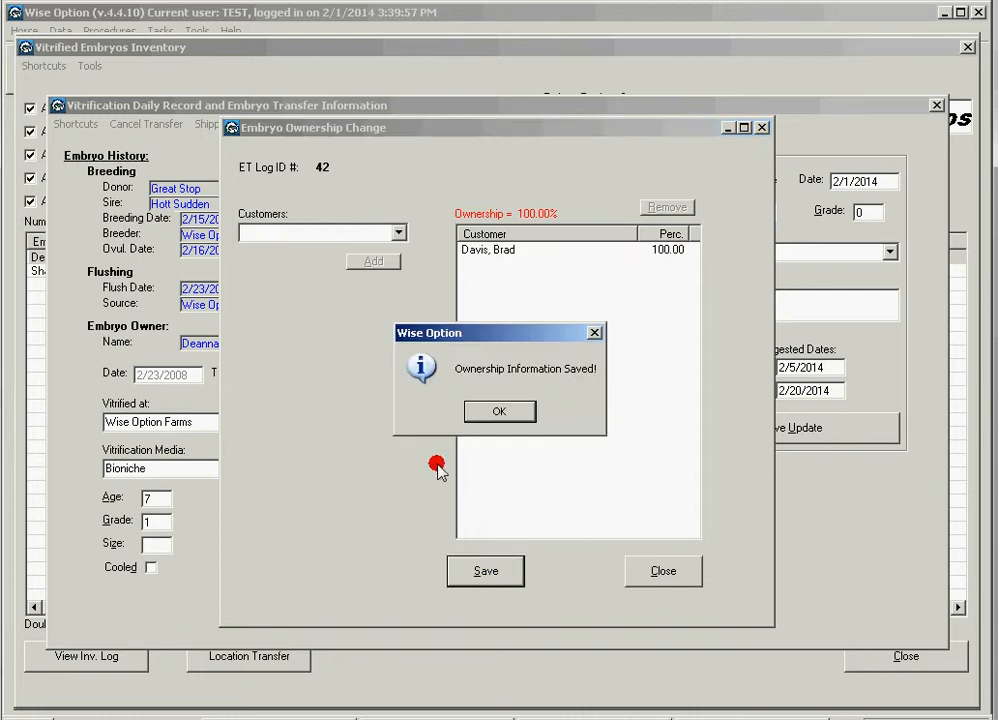
pyautogui.click(498, 416)
pyautogui.click(557, 592)
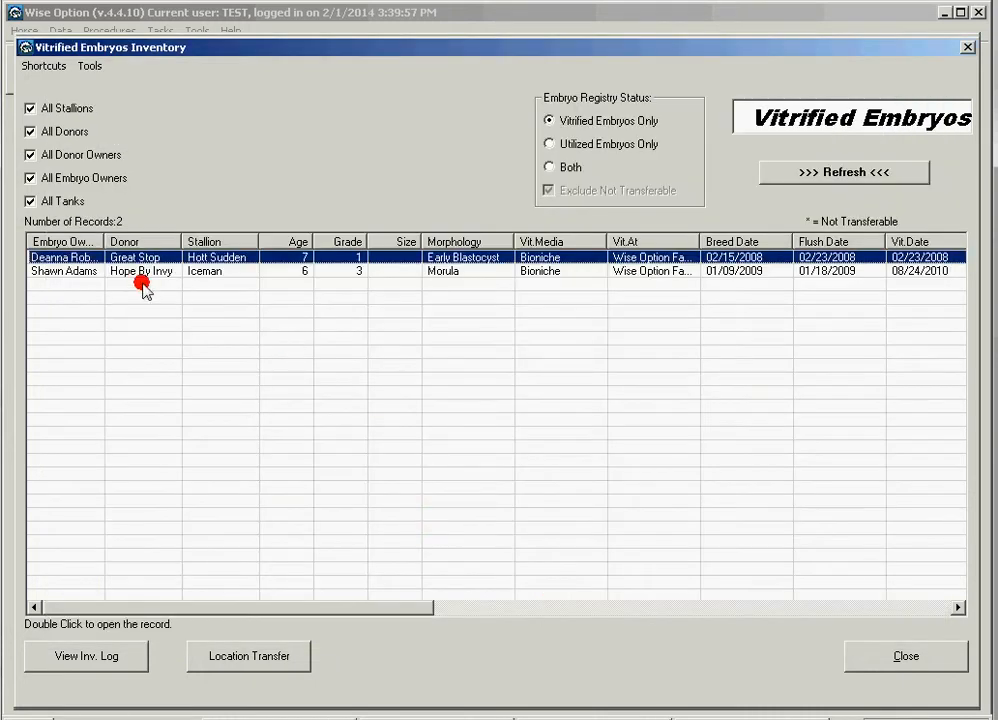
# - Open the ownership of the Hope By Invy by Iceman embryo and remove its current owner
pyautogui.doubleClick(80, 272)
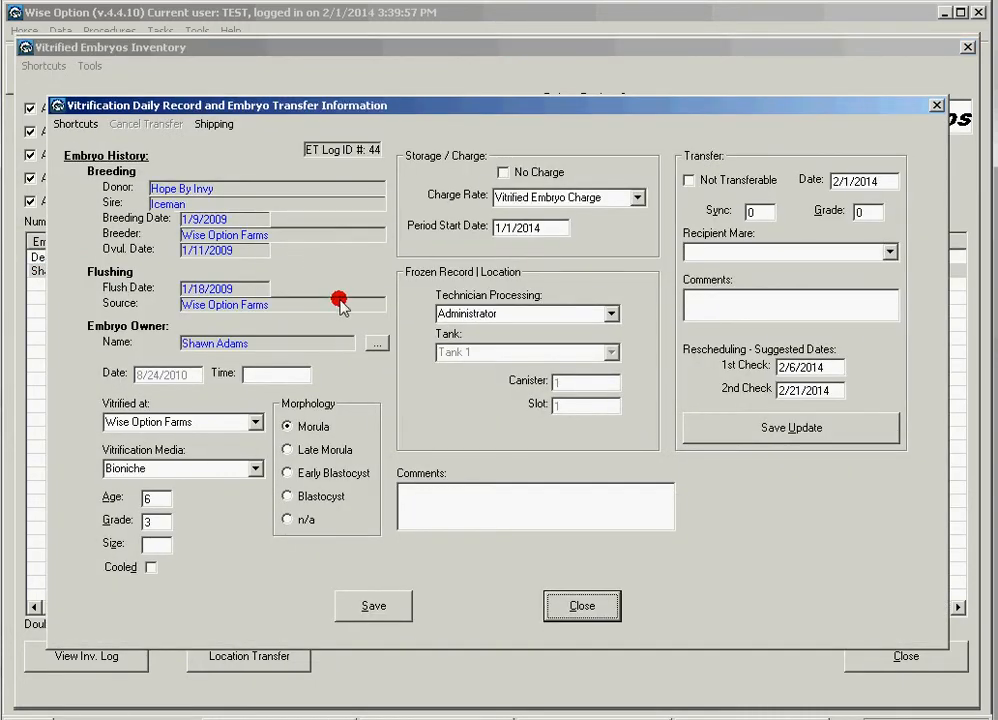
pyautogui.click(377, 343)
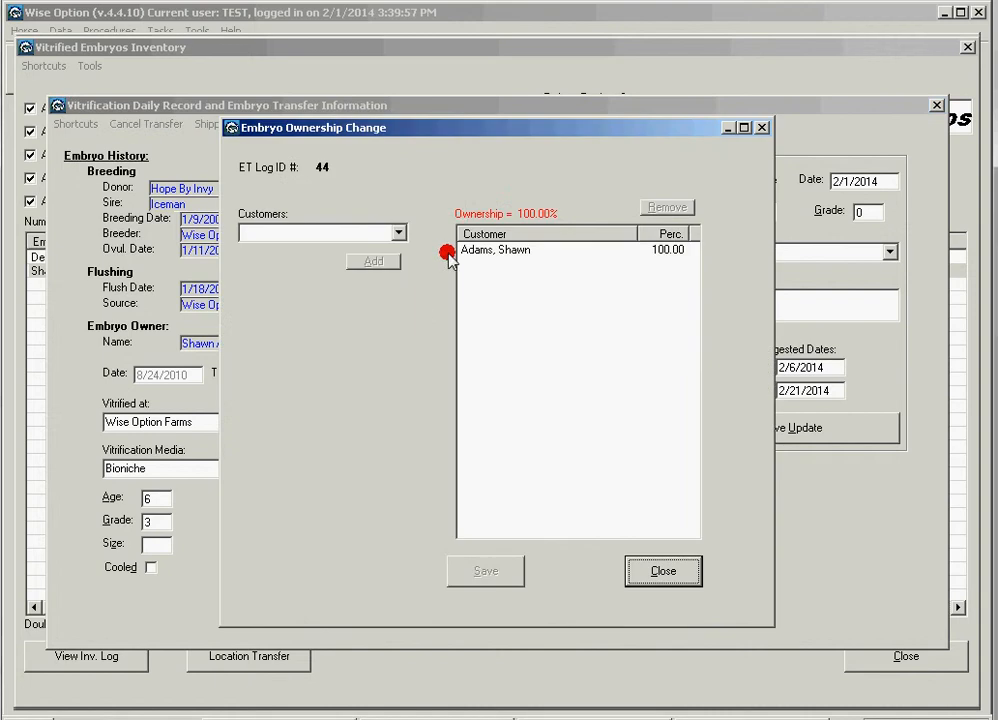
pyautogui.click(566, 250)
pyautogui.click(666, 207)
# - Add the Great Stop embryo's new owner as 100% owner of the Hope By Invy embryo, save the ownership and close the record
pyautogui.click(398, 232)
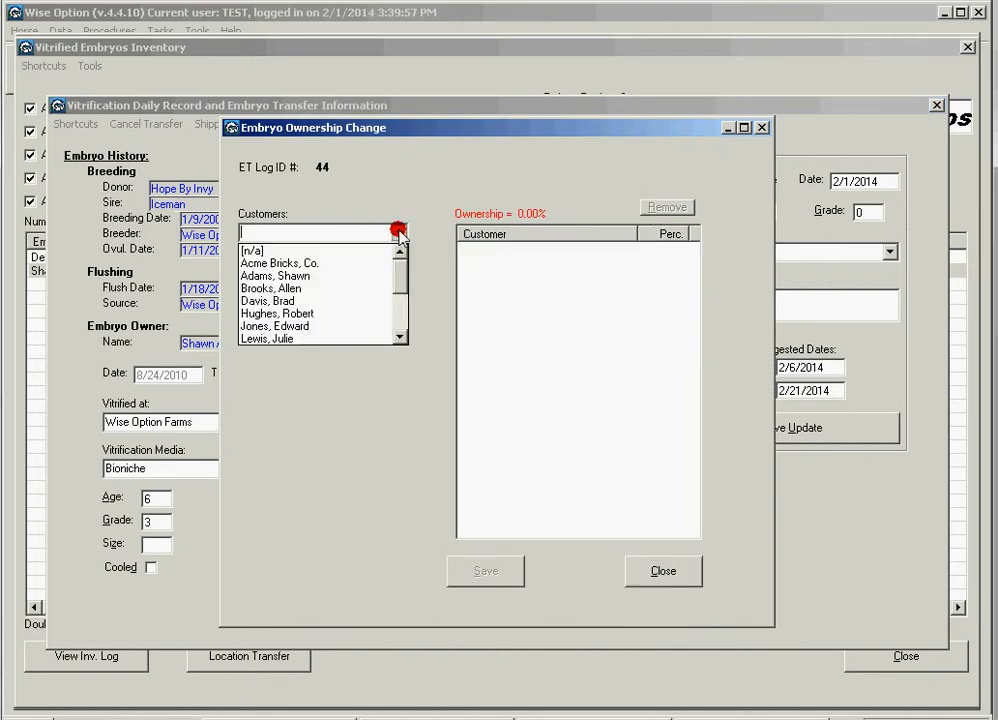
pyautogui.click(272, 300)
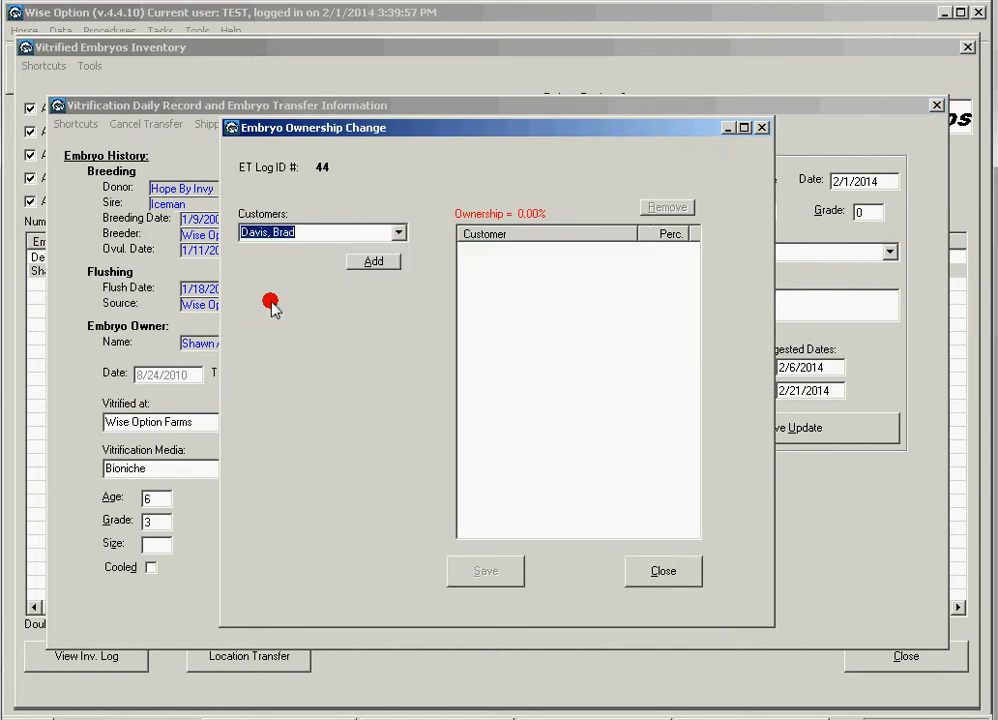
pyautogui.click(373, 261)
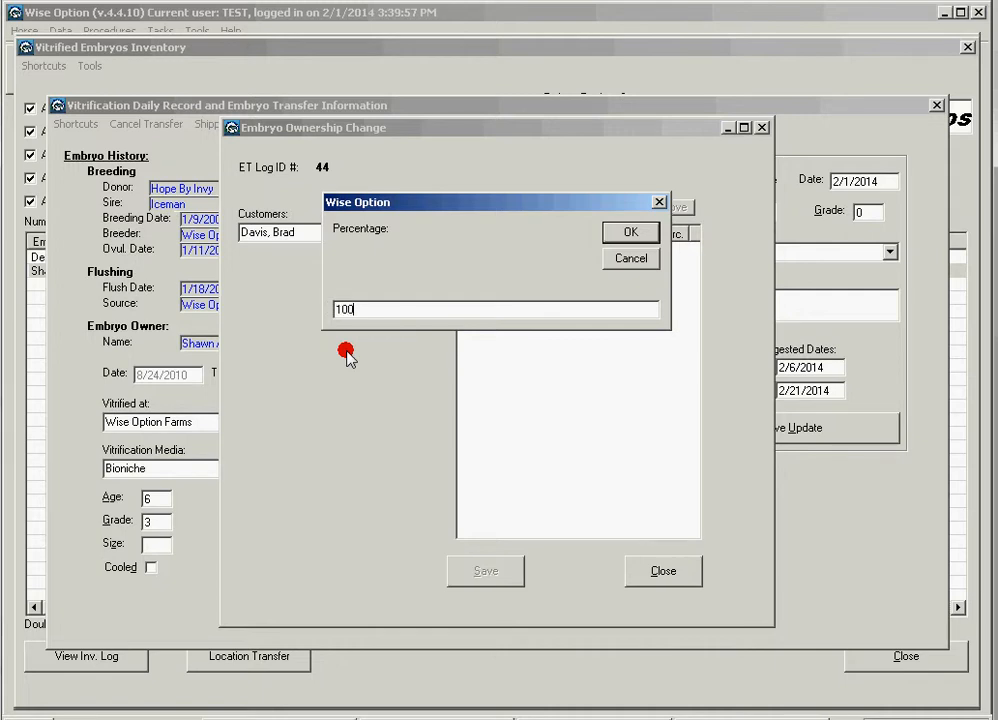
pyautogui.write('100')
pyautogui.press('Return')
pyautogui.click(470, 578)
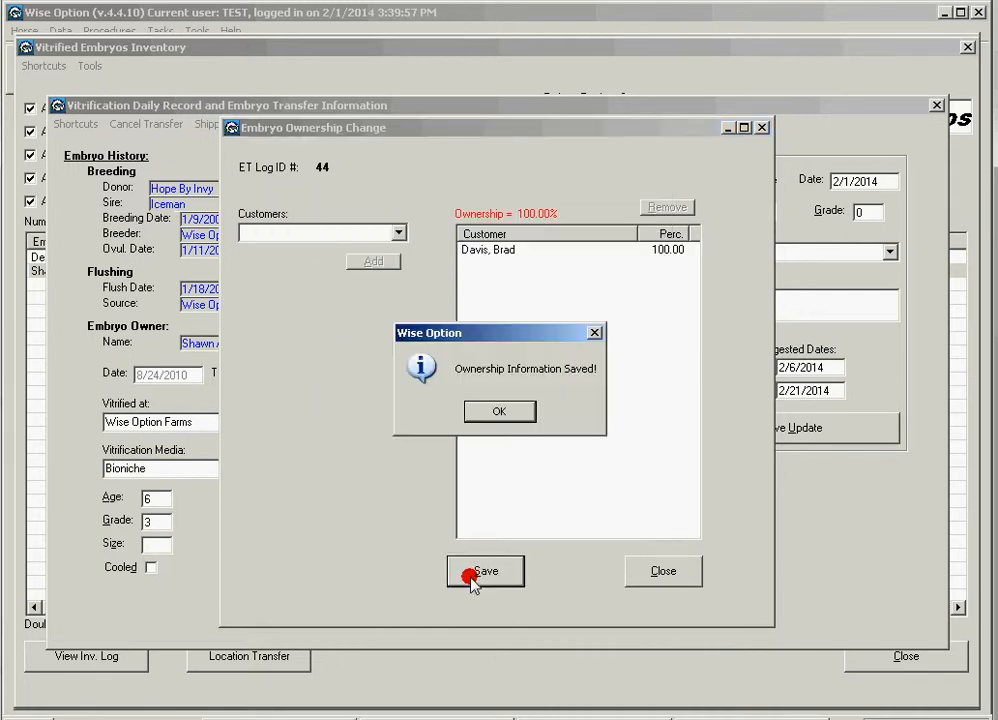
pyautogui.click(503, 414)
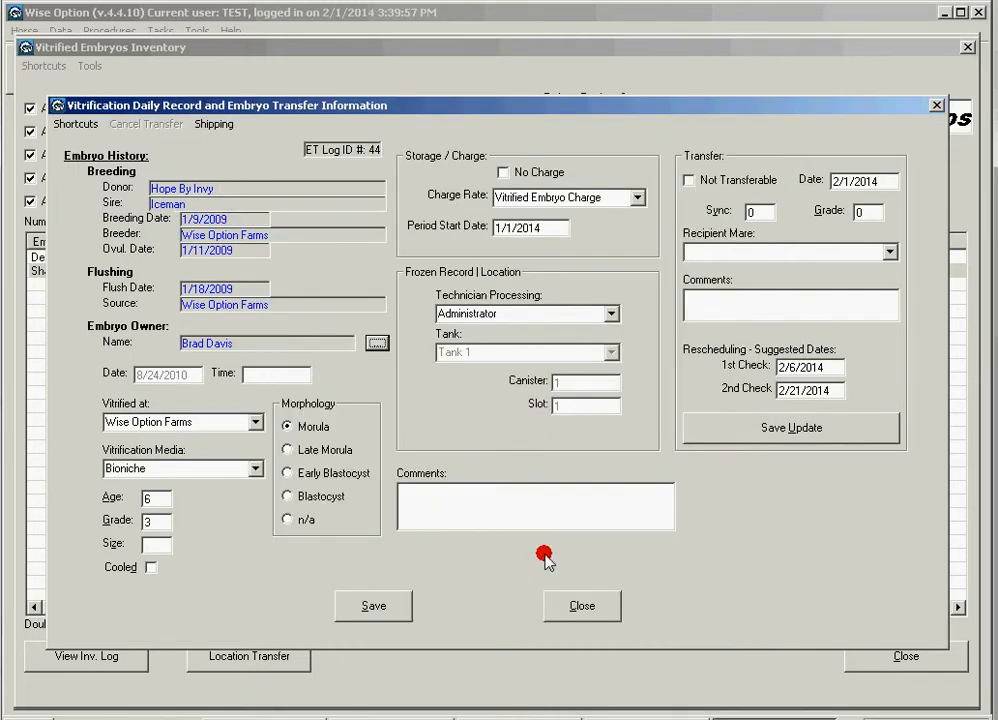
pyautogui.click(578, 605)
# - Refresh the vitrified embryos inventory, check its owners, rates and new period dates, and leave mare management
pyautogui.click(768, 184)
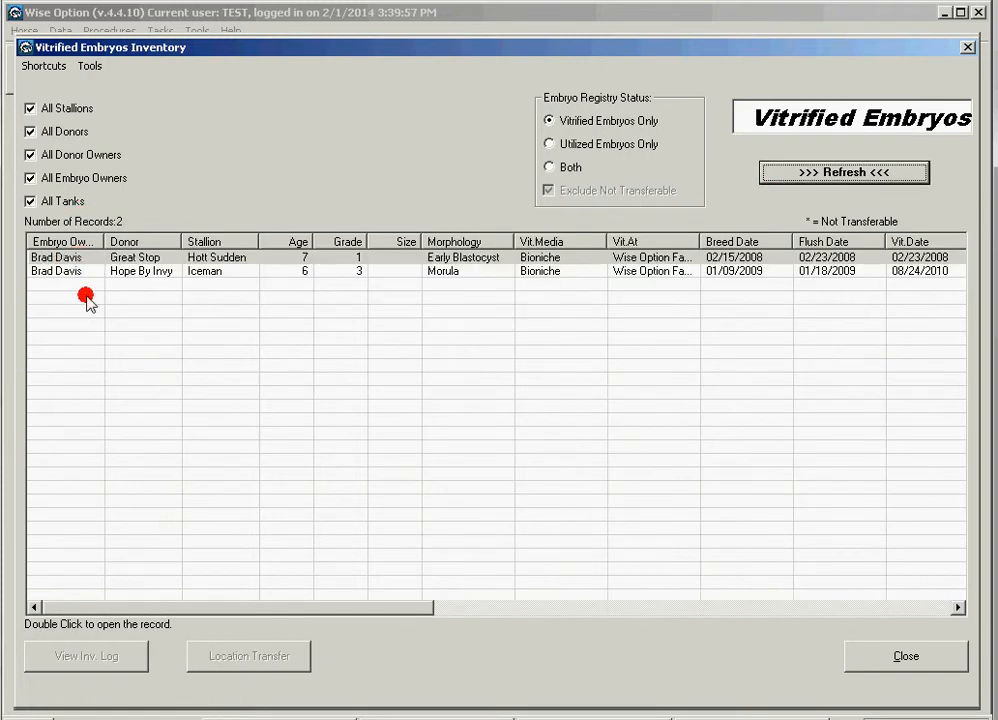
pyautogui.moveTo(238, 602); pyautogui.dragTo(695, 570)
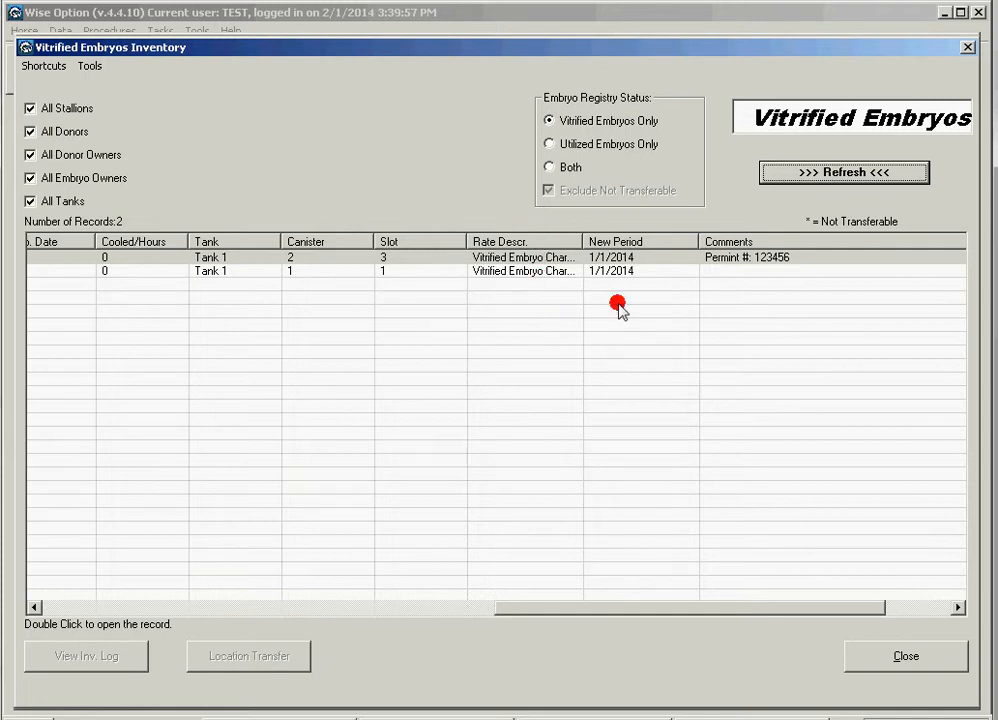
pyautogui.click(857, 656)
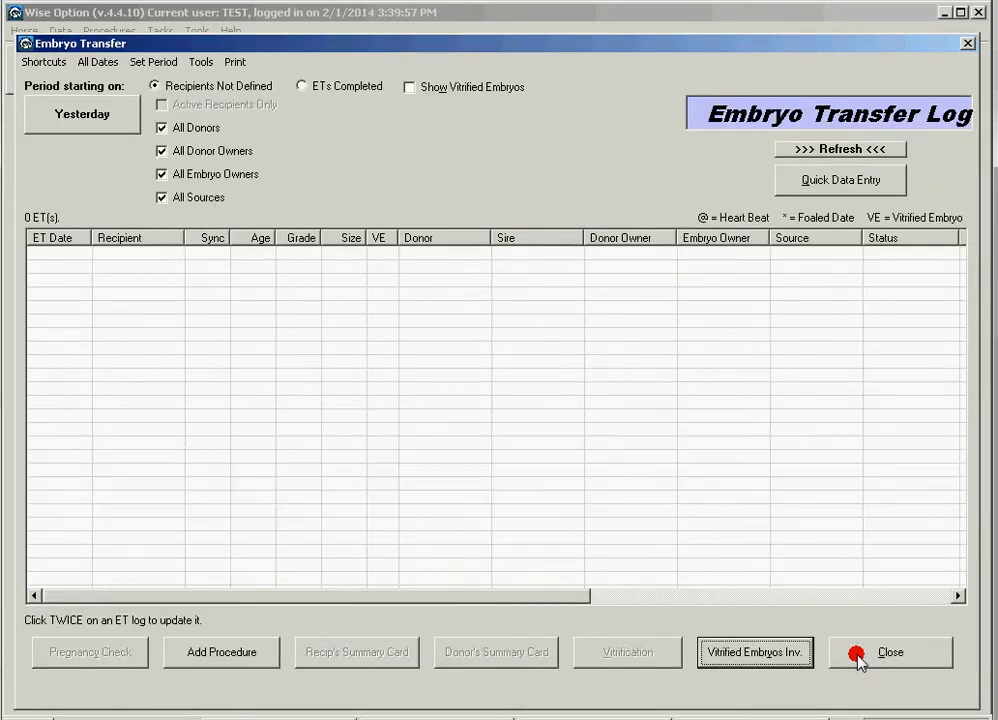
pyautogui.click(857, 653)
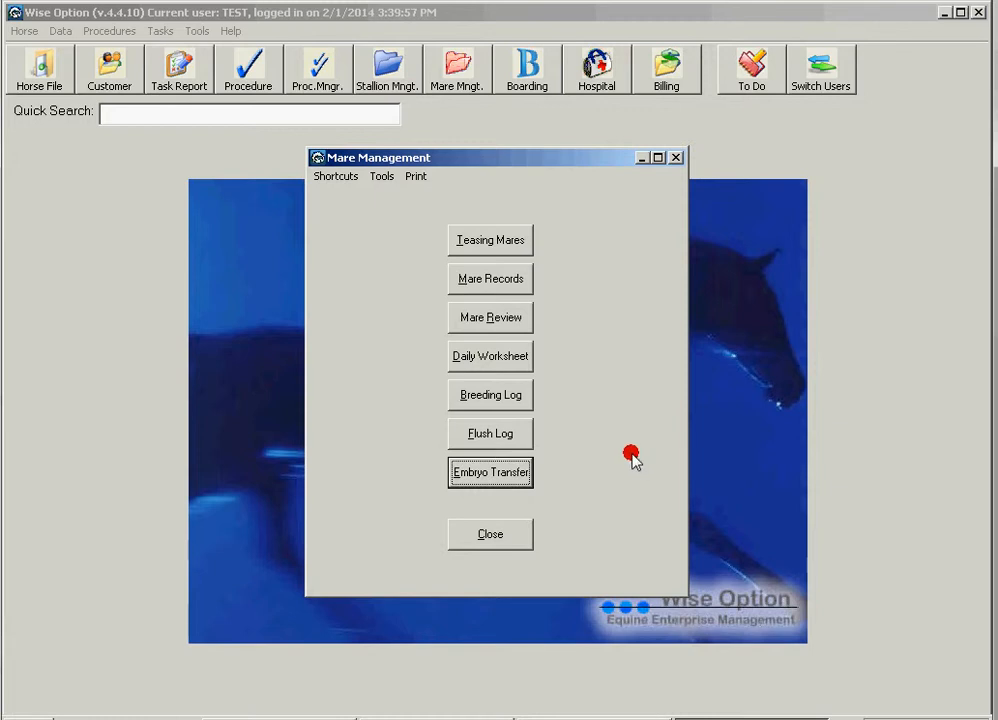
pyautogui.click(517, 538)
# - Open frozen storage billing and review its period start, period end and charging dates
pyautogui.click(666, 68)
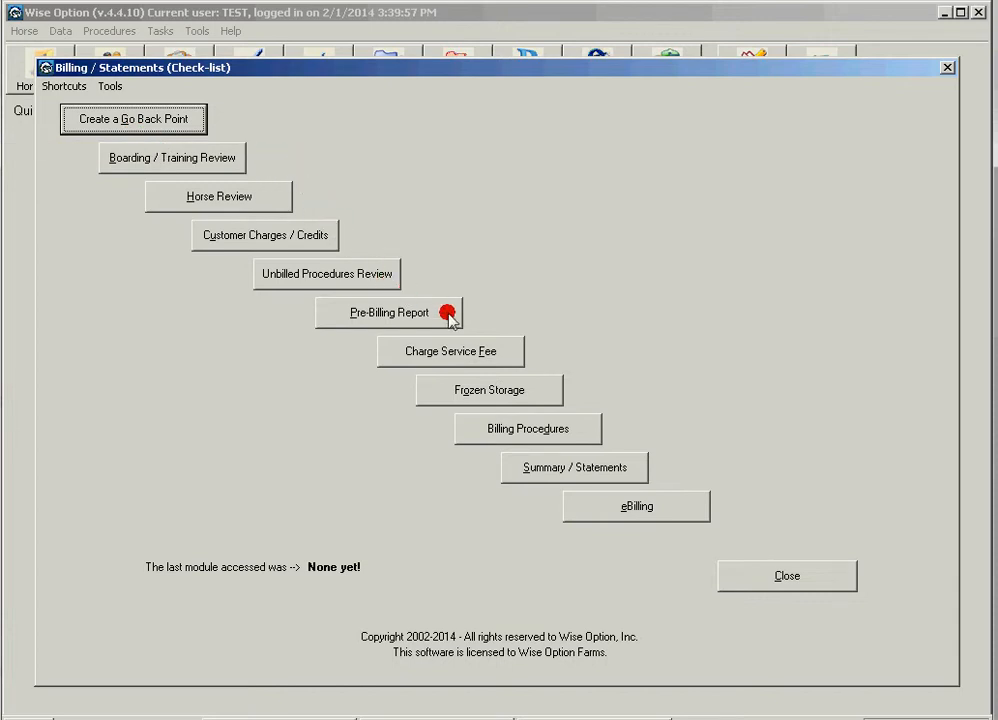
pyautogui.click(532, 398)
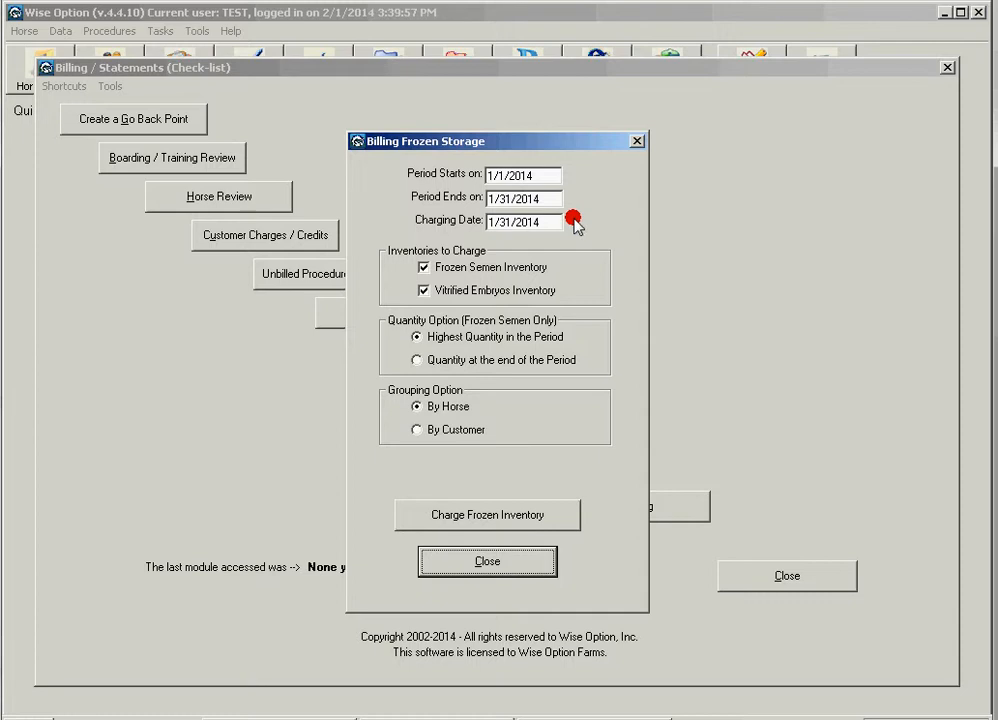
pyautogui.moveTo(553, 179); pyautogui.dragTo(472, 180)
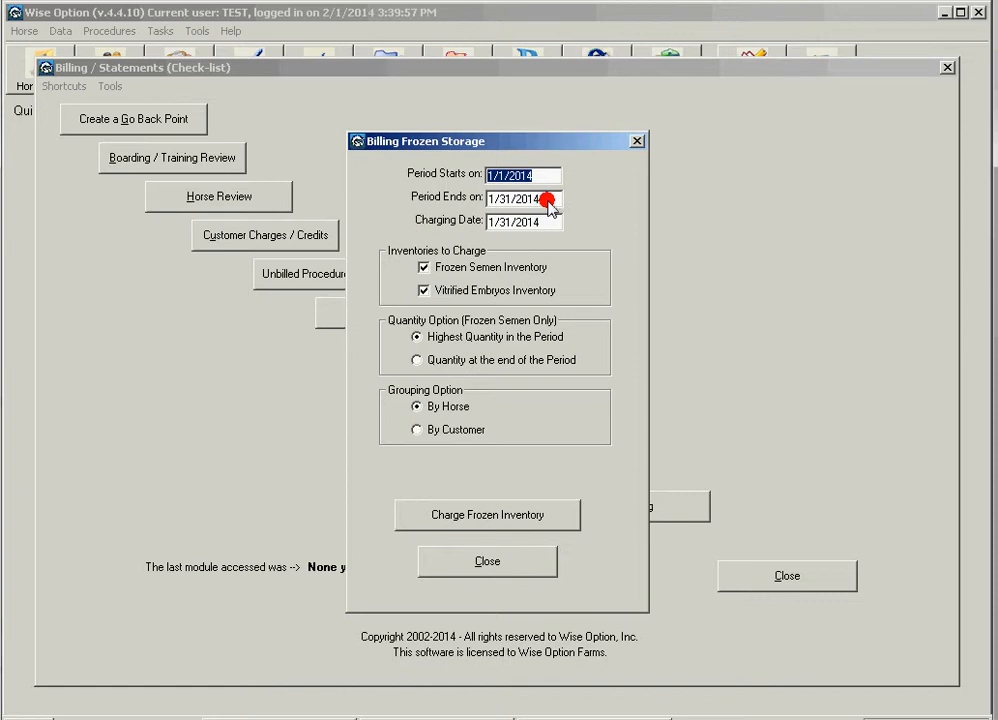
pyautogui.moveTo(549, 204); pyautogui.dragTo(495, 202)
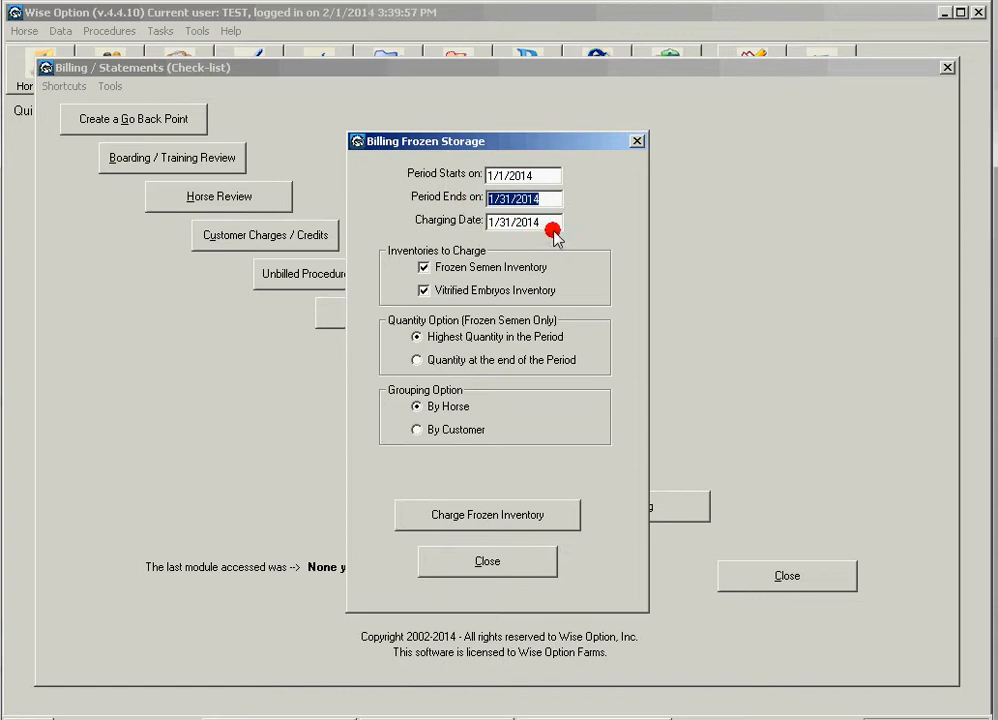
pyautogui.moveTo(557, 223); pyautogui.dragTo(500, 221)
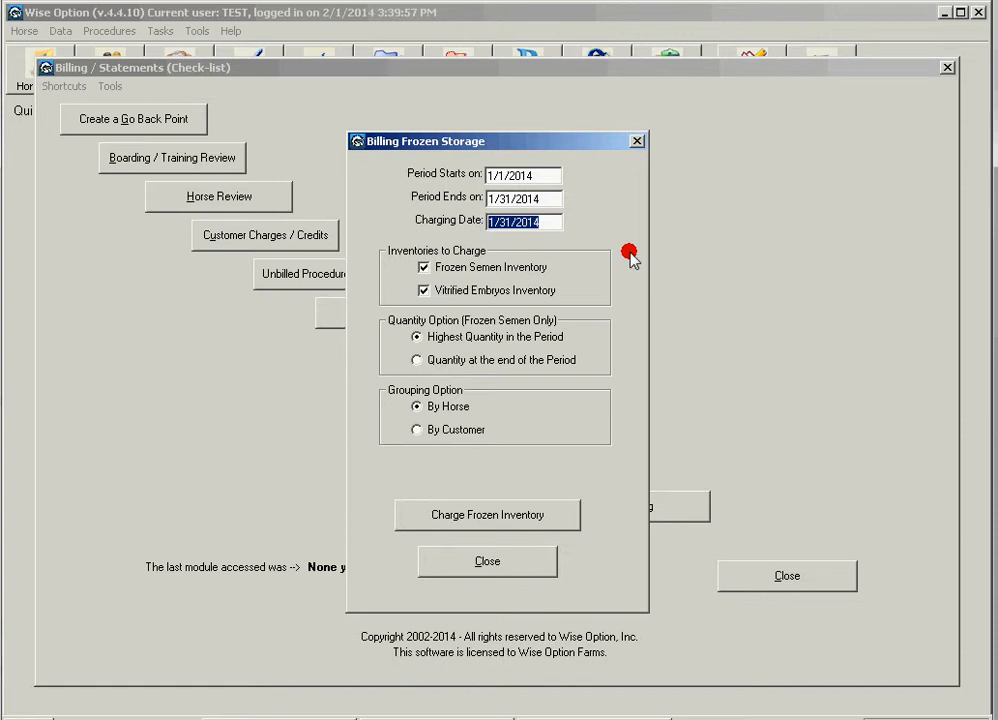
pyautogui.click(543, 224)
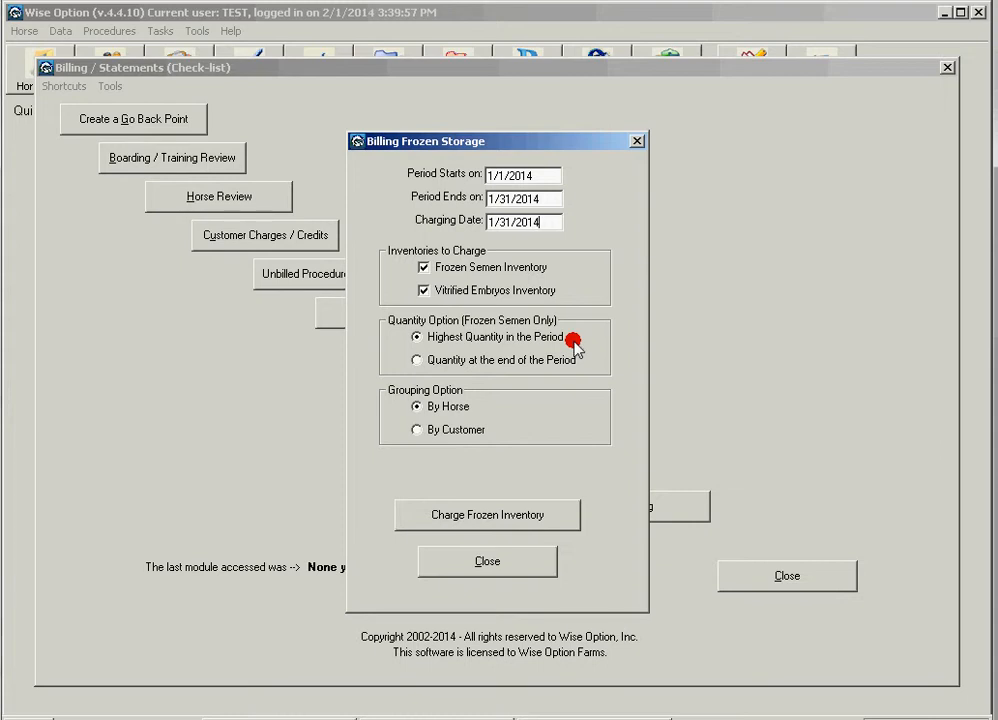
# - Try the end-of-period quantity and by-customer grouping options, returning to Highest Quantity in the Period and By Horse
pyautogui.click(416, 360)
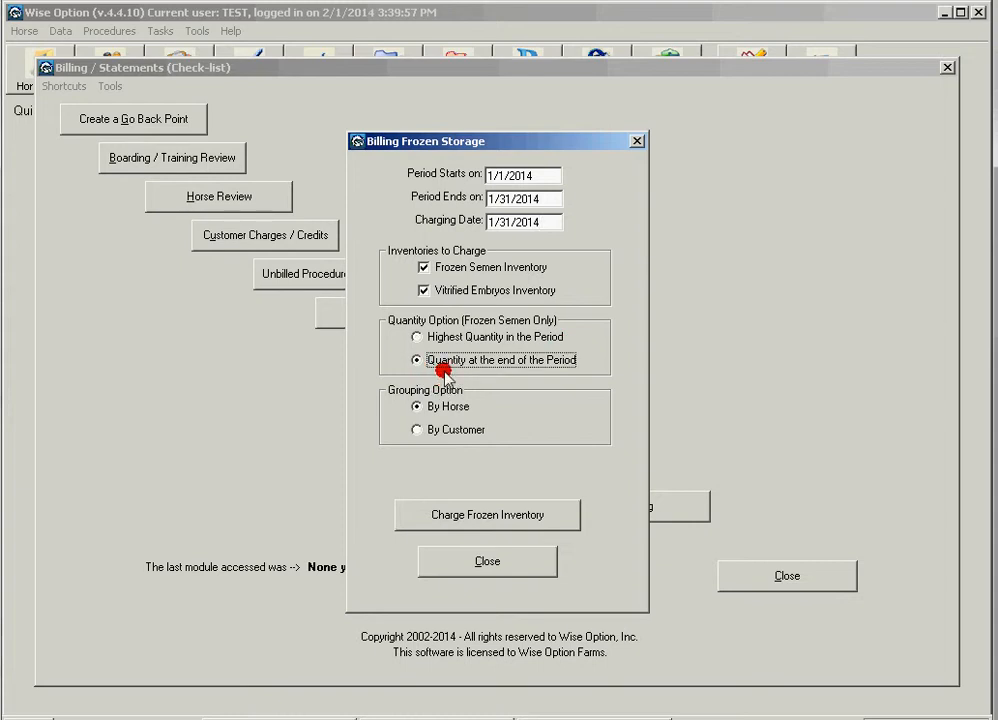
pyautogui.click(418, 337)
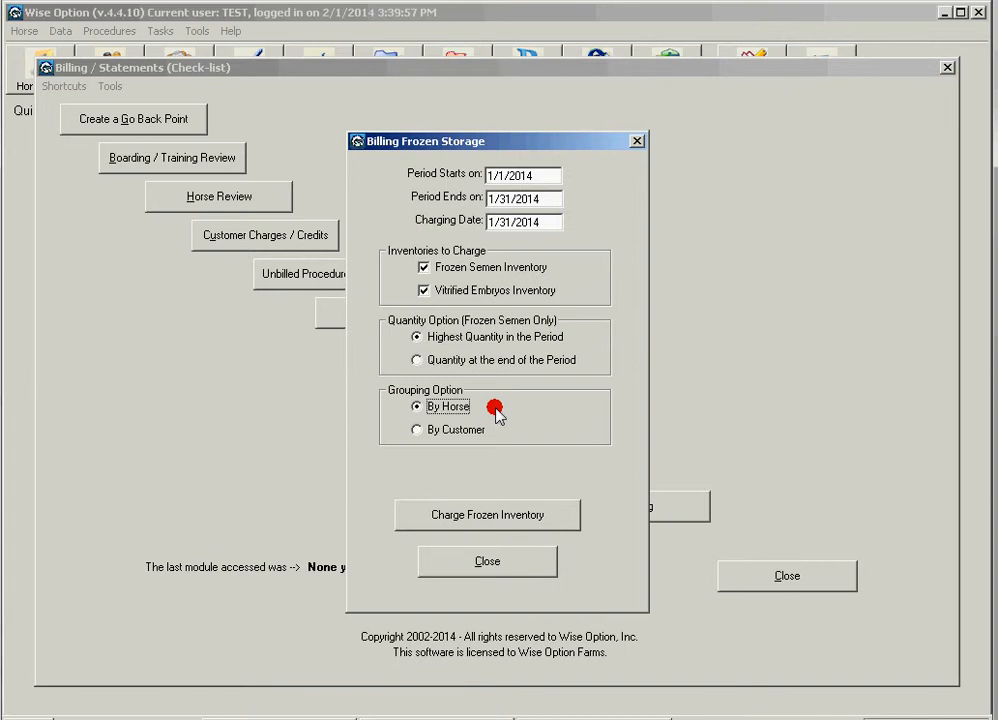
pyautogui.click(431, 432)
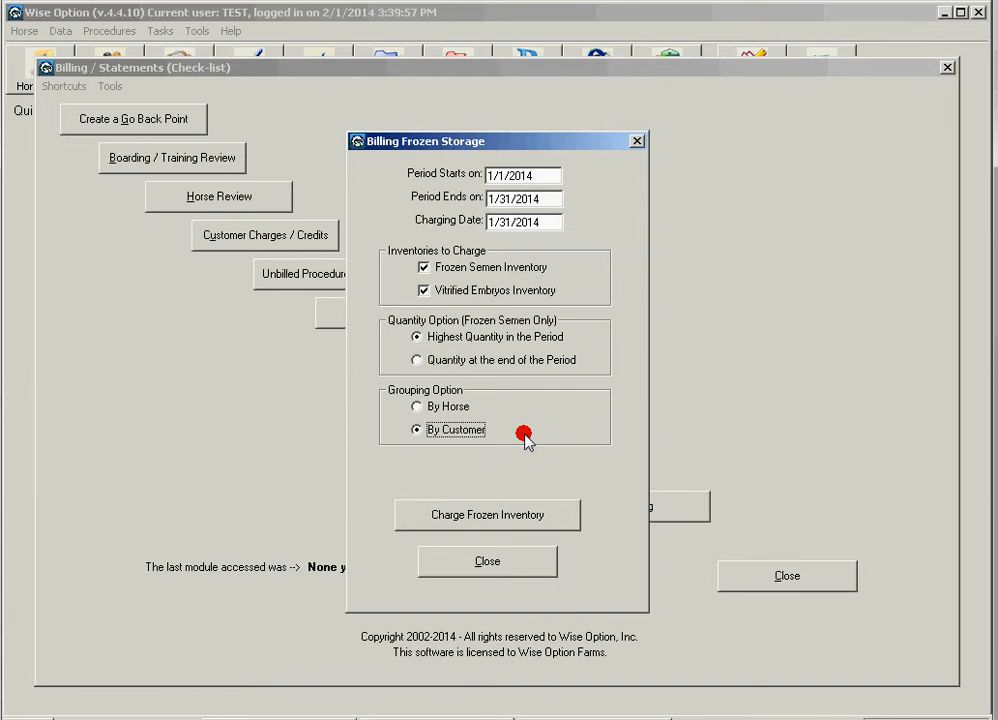
pyautogui.click(417, 408)
# - Charge the frozen semen and vitrified embryo inventories for 1/1/2014 to 1/31/2014 and close frozen storage billing
pyautogui.click(486, 514)
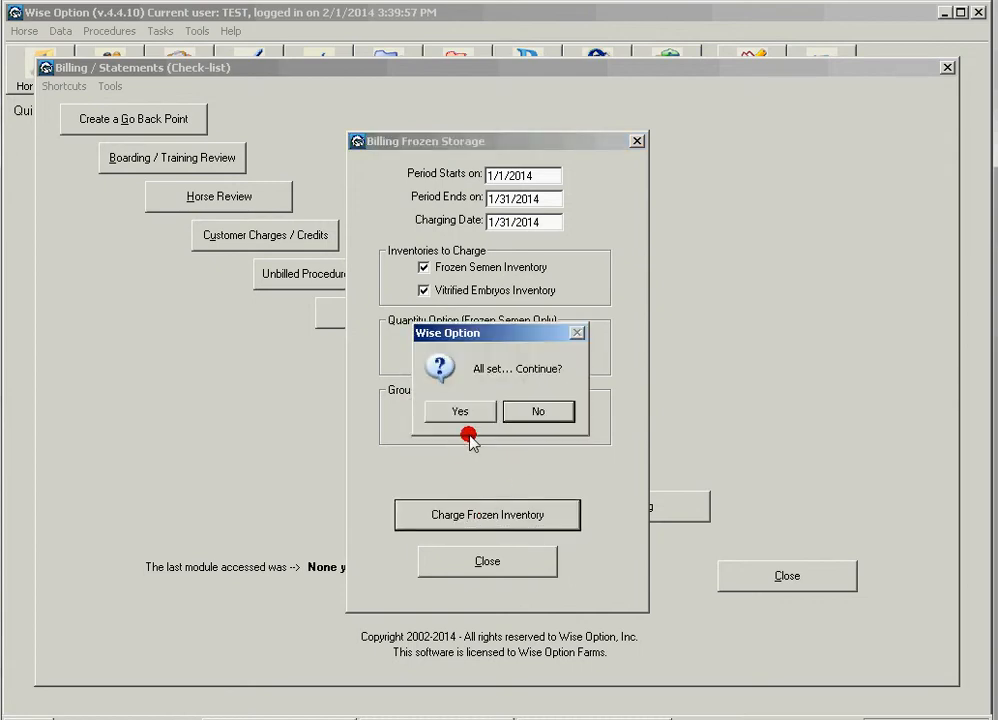
pyautogui.click(470, 413)
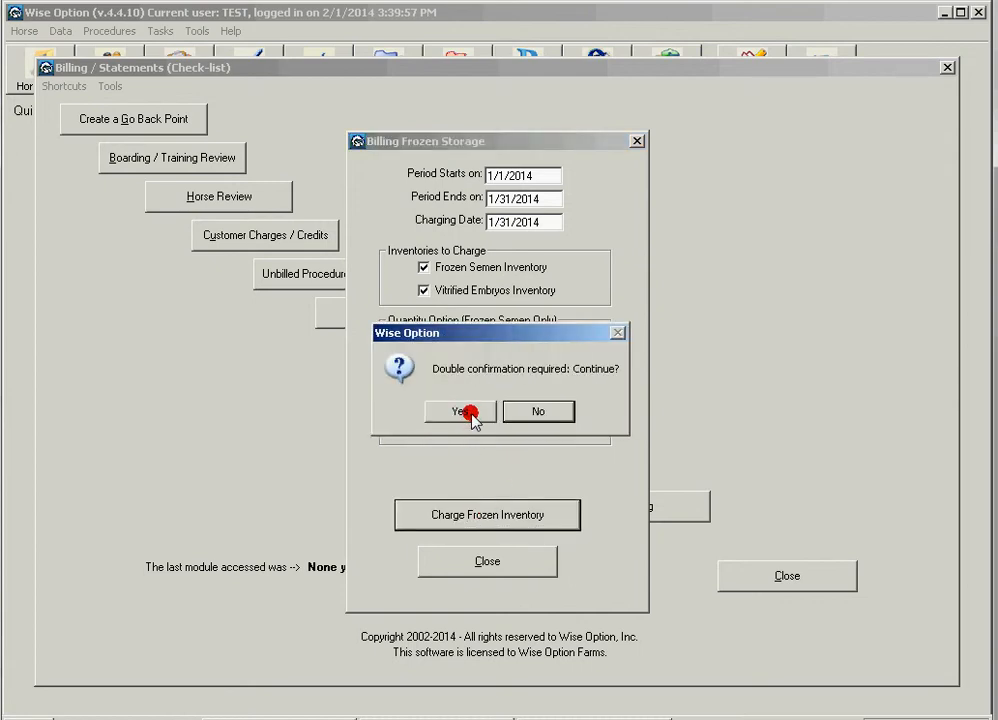
pyautogui.click(462, 412)
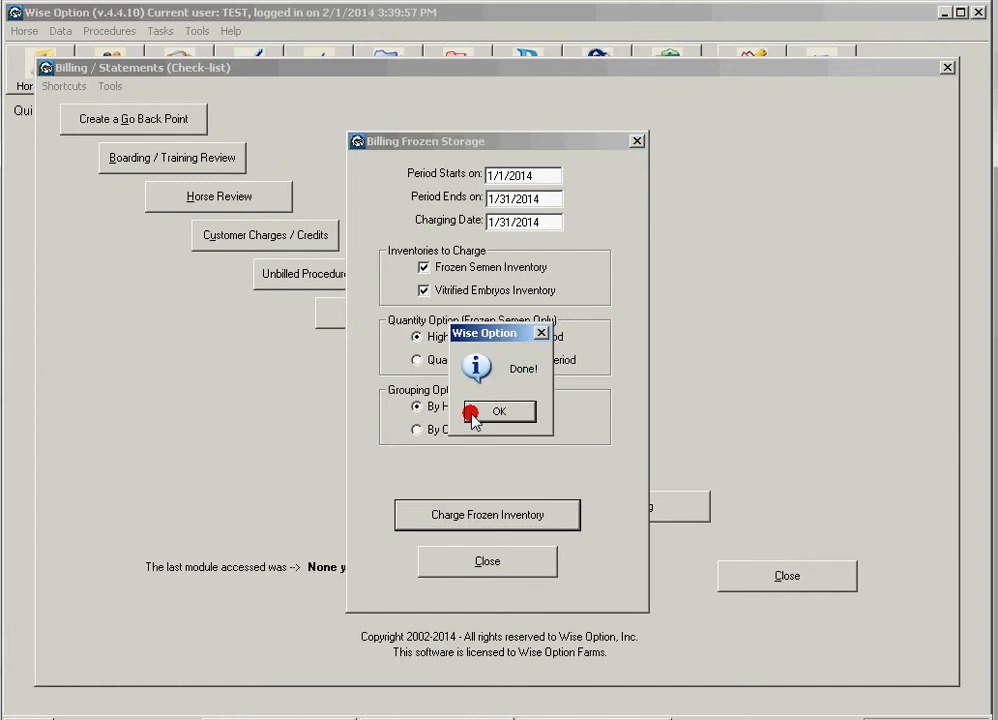
pyautogui.click(472, 412)
pyautogui.click(486, 561)
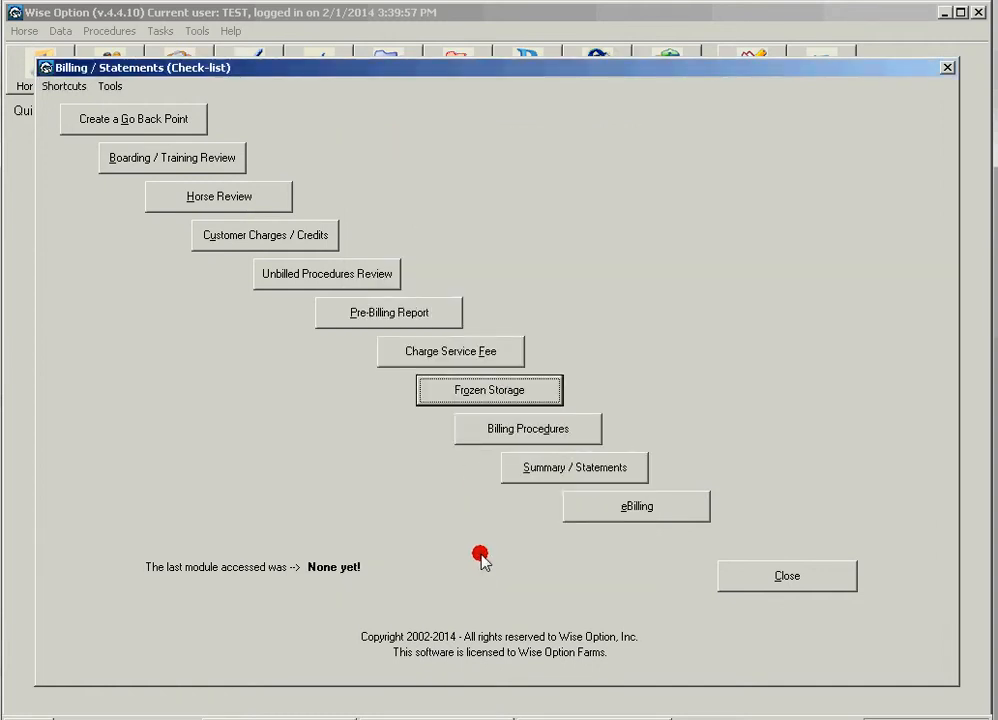
# - Open the account of the embryos' new owner from the customer list and view the itemized details of Storage Inv. #1
pyautogui.click(274, 243)
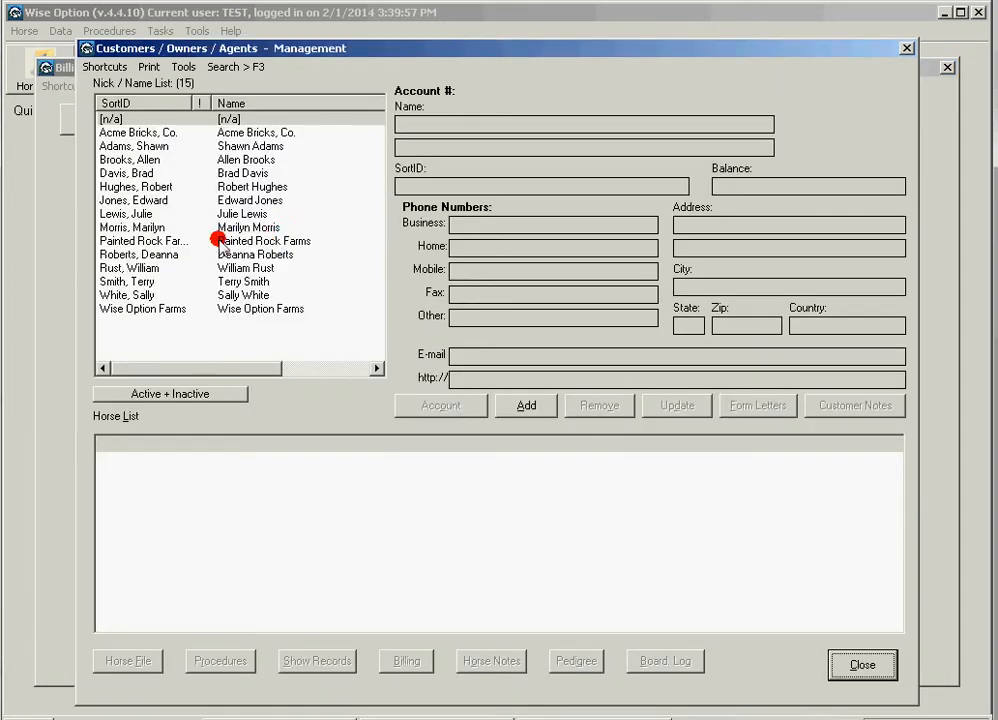
pyautogui.click(140, 171)
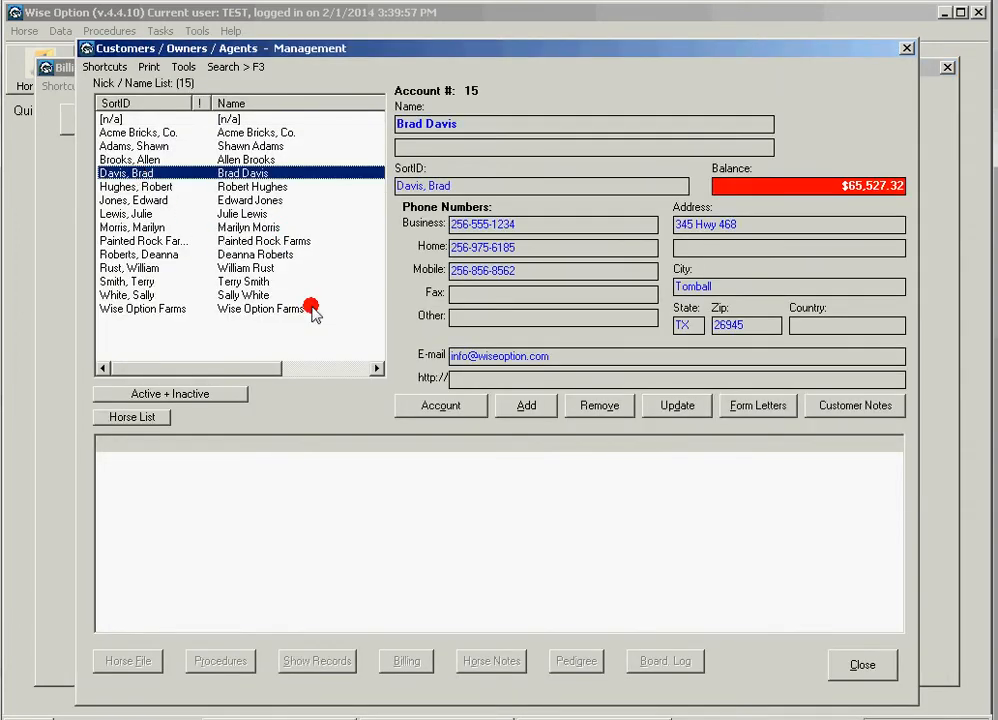
pyautogui.click(437, 406)
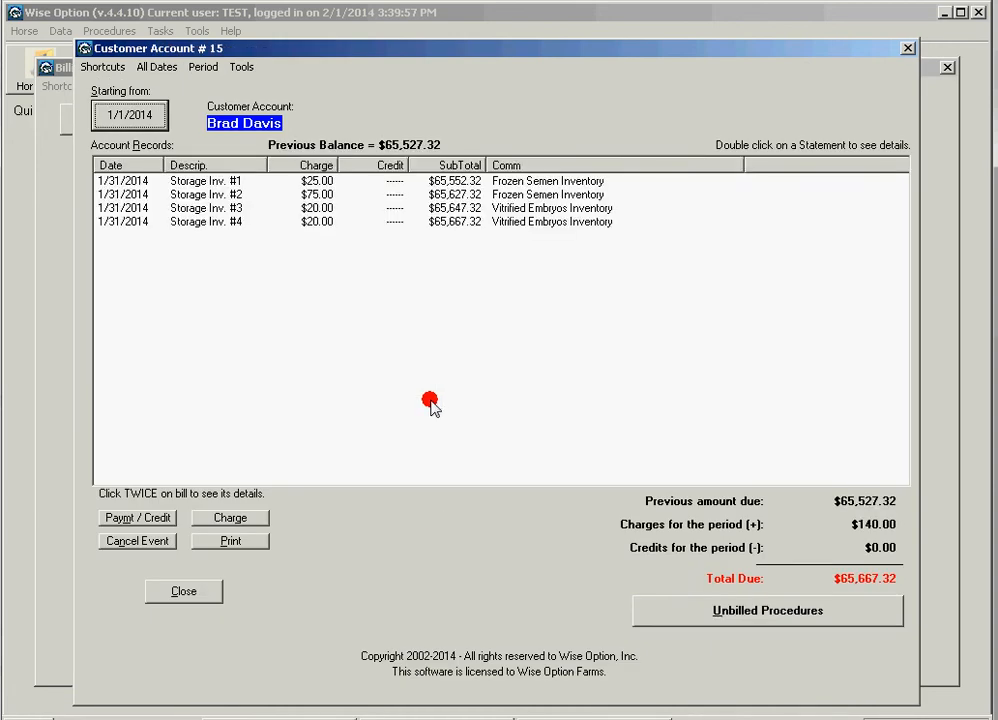
pyautogui.doubleClick(241, 182)
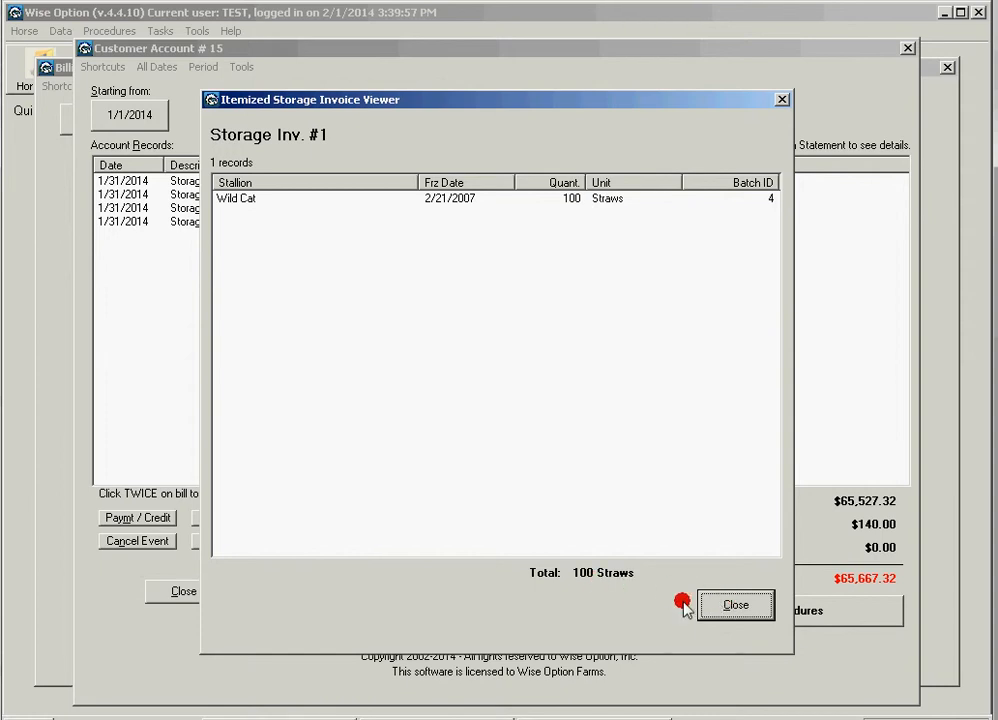
# - View the itemized details of Storage Inv. #2, #3 and #4, then close the customer's account and the customer list
pyautogui.click(719, 605)
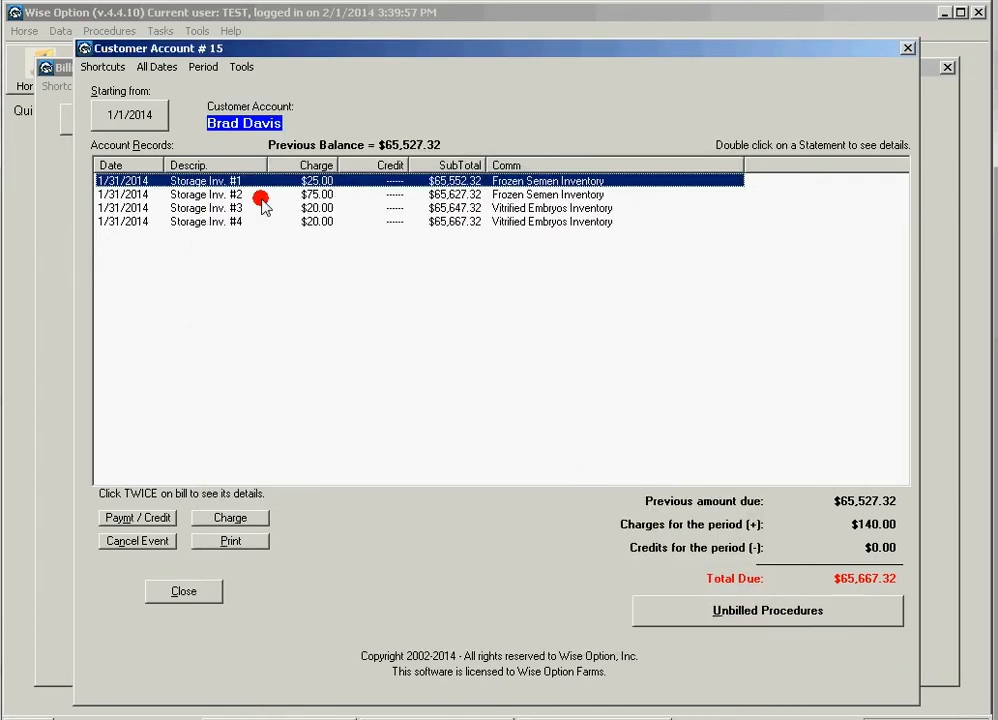
pyautogui.doubleClick(200, 197)
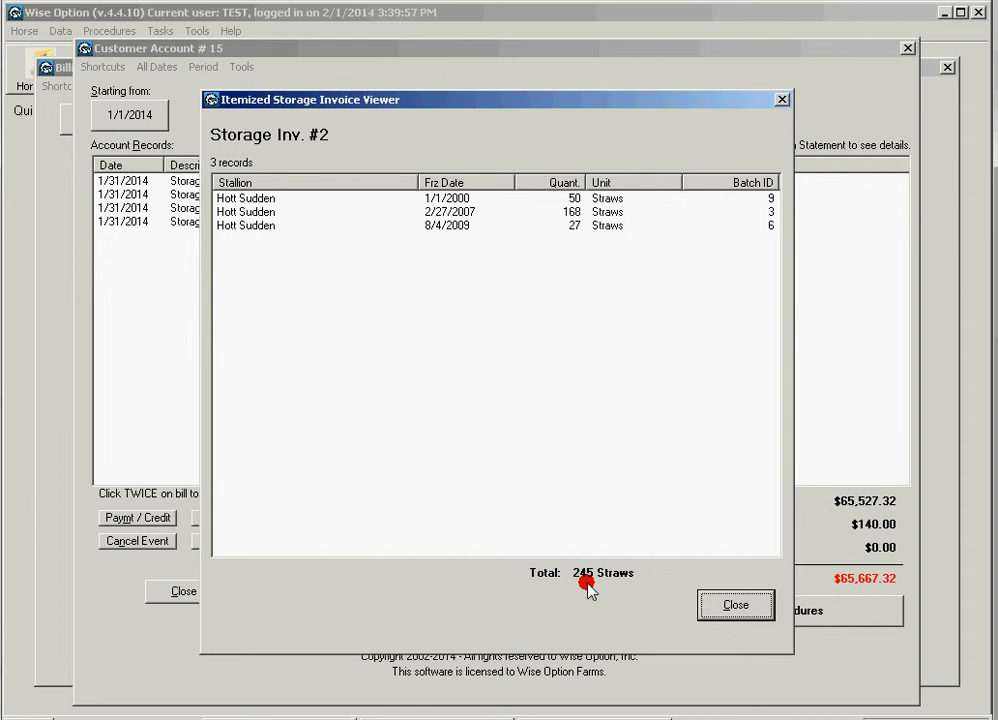
pyautogui.click(710, 606)
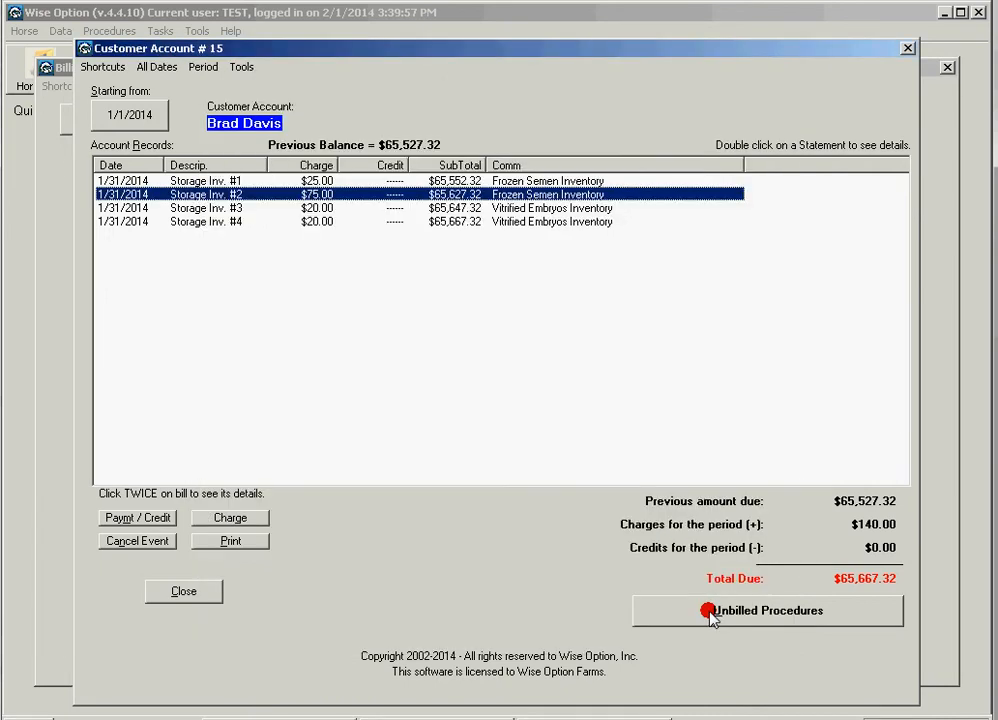
pyautogui.doubleClick(232, 209)
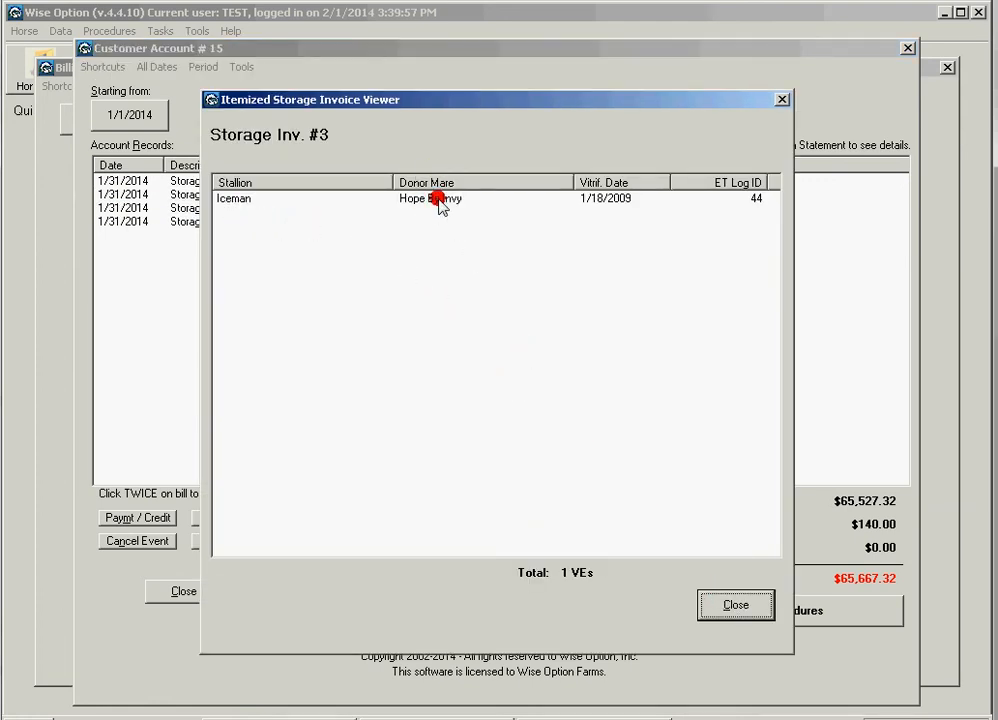
pyautogui.click(735, 606)
pyautogui.doubleClick(318, 222)
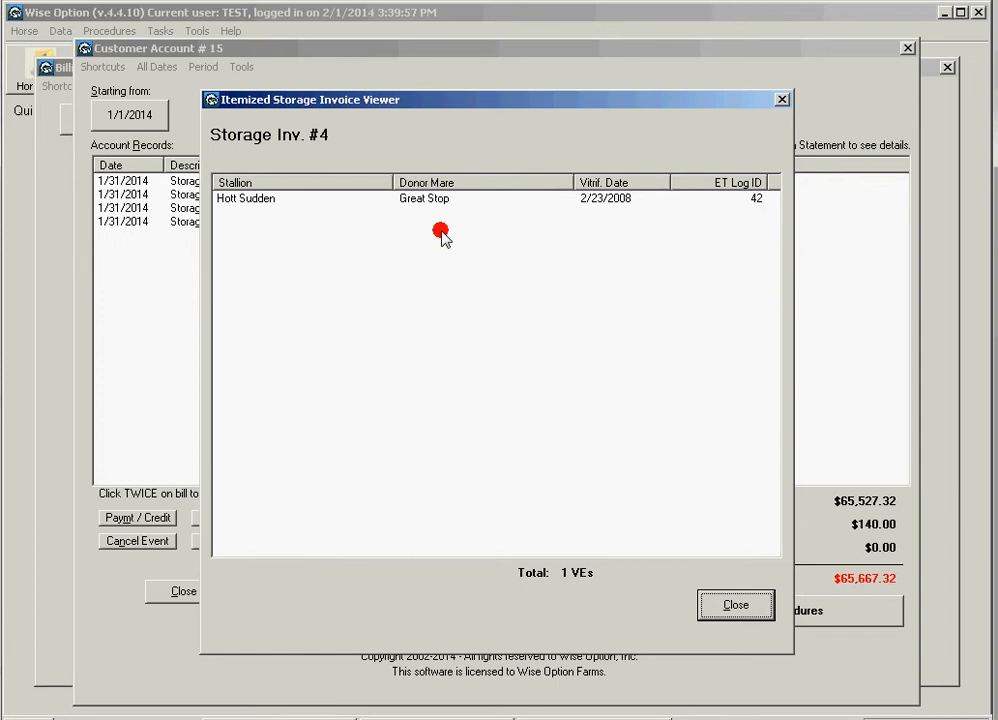
pyautogui.click(720, 606)
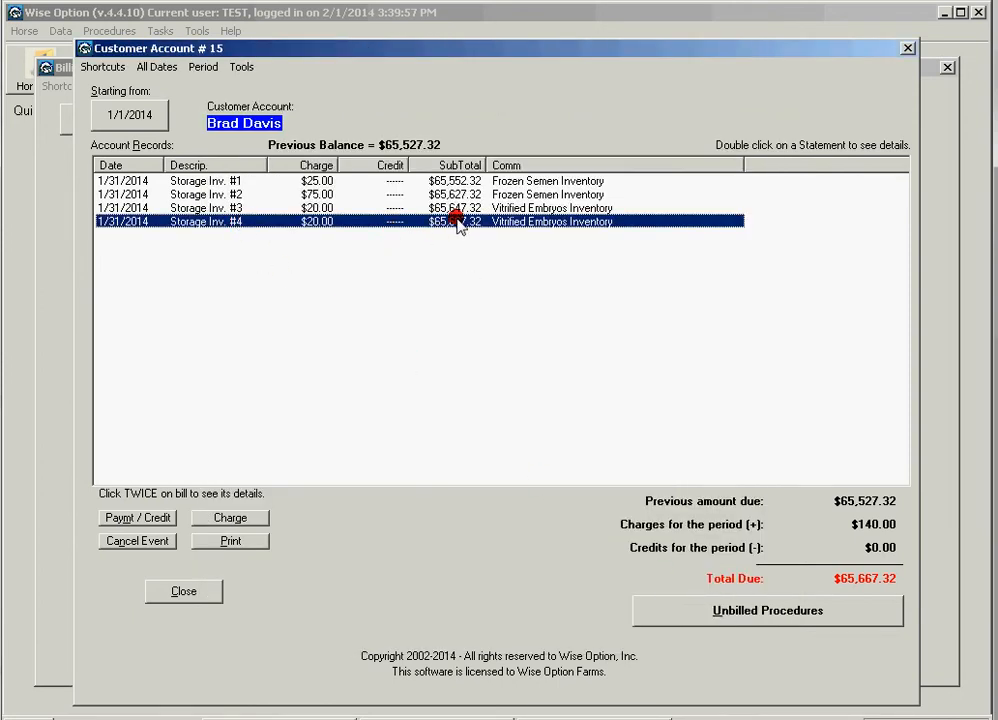
pyautogui.click(329, 210)
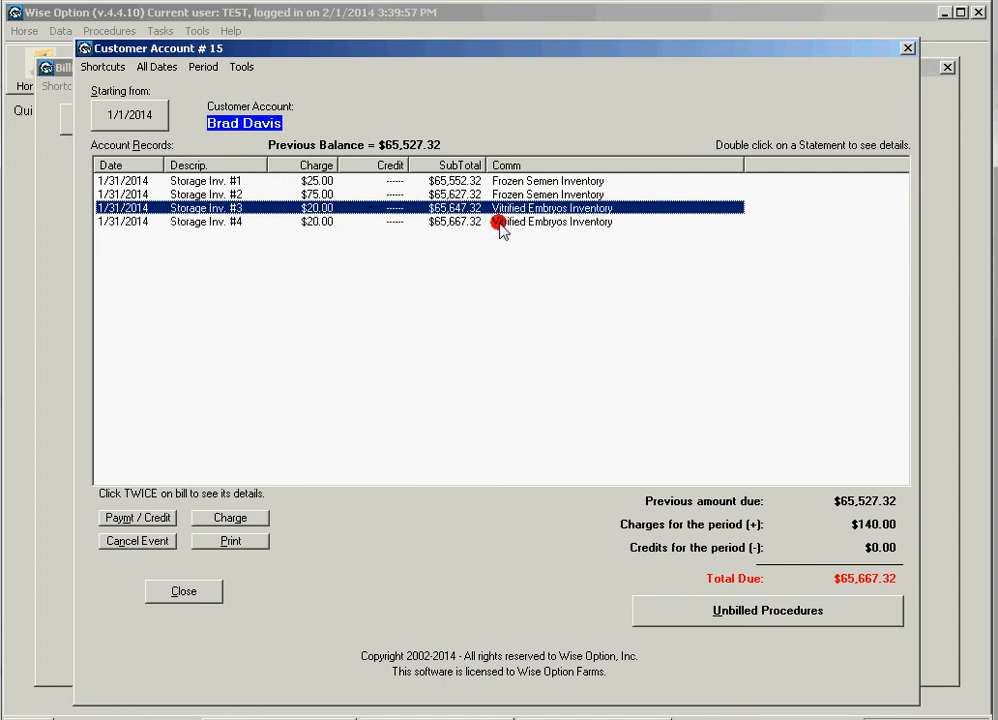
pyautogui.click(184, 592)
pyautogui.click(858, 660)
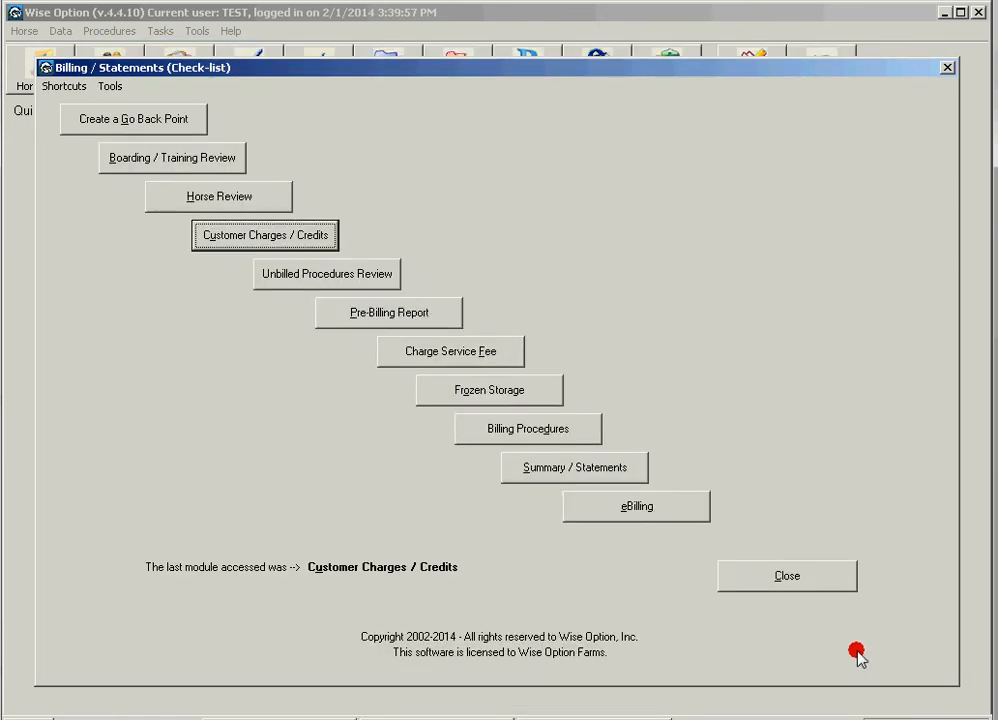
# - Open frozen storage billing and try the single-inventory and by-customer options, returning to both inventories grouped By Horse
pyautogui.click(539, 399)
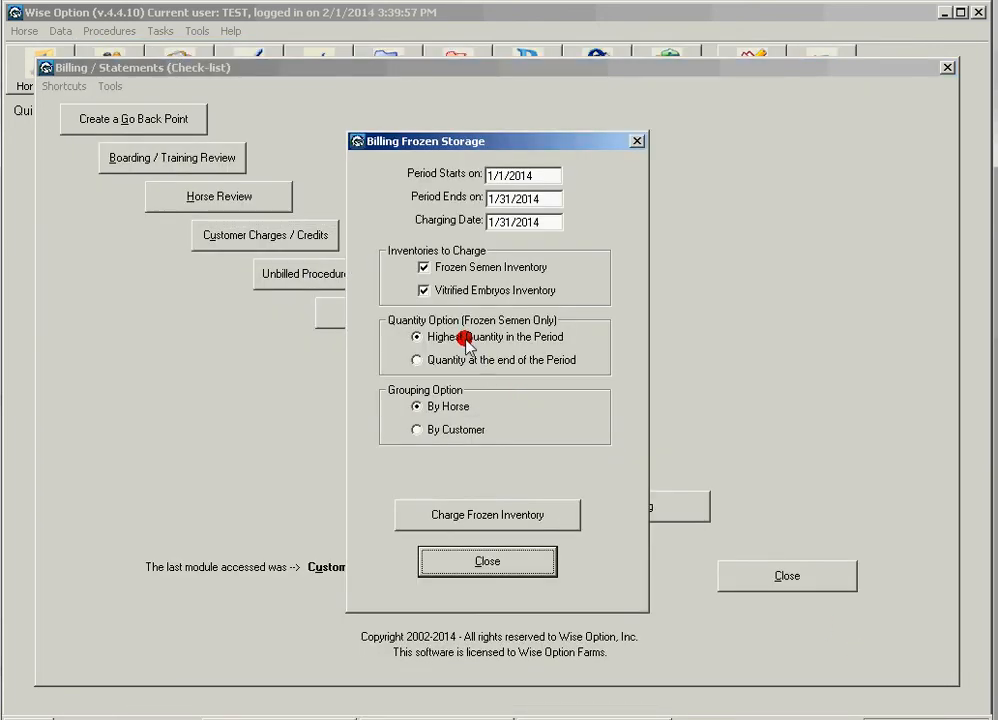
pyautogui.click(428, 292)
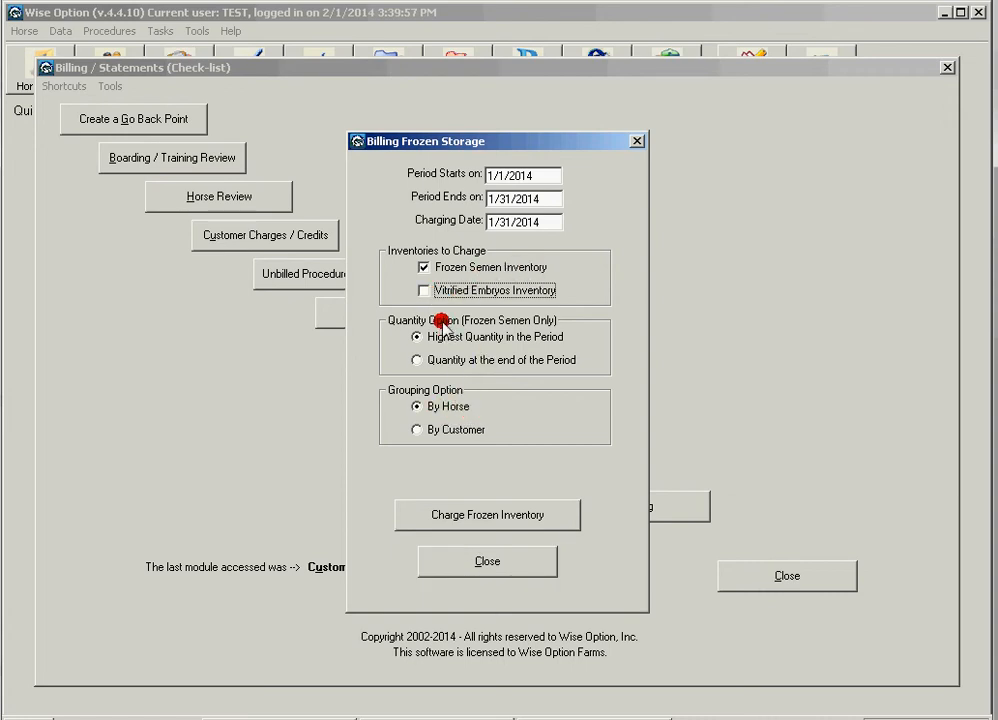
pyautogui.click(423, 268)
pyautogui.click(424, 290)
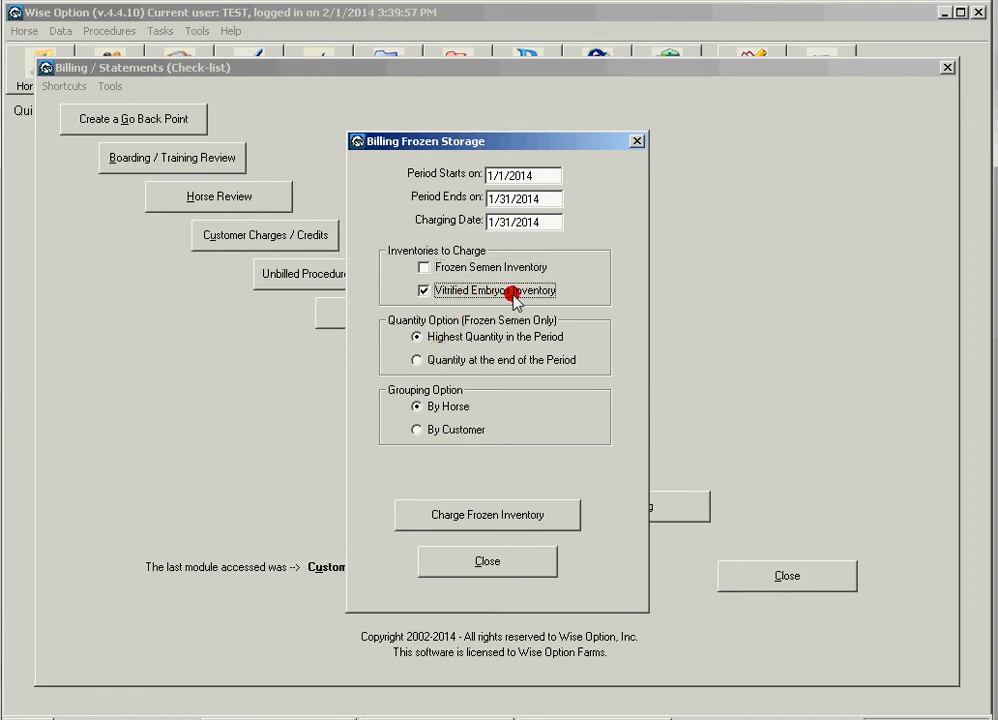
pyautogui.click(418, 432)
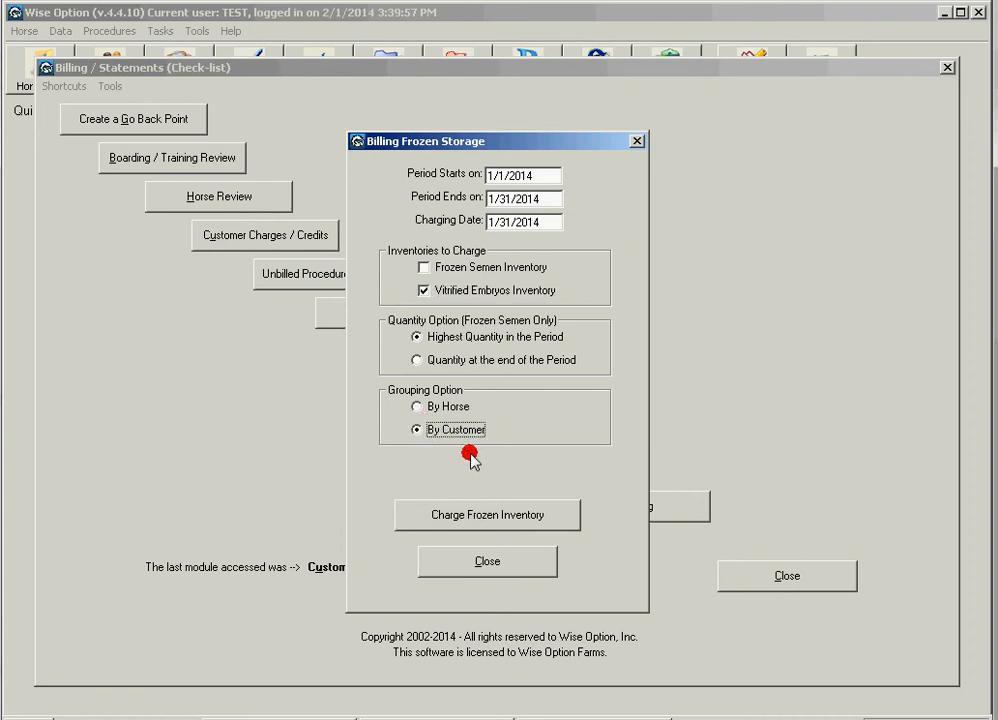
pyautogui.click(424, 268)
pyautogui.click(417, 406)
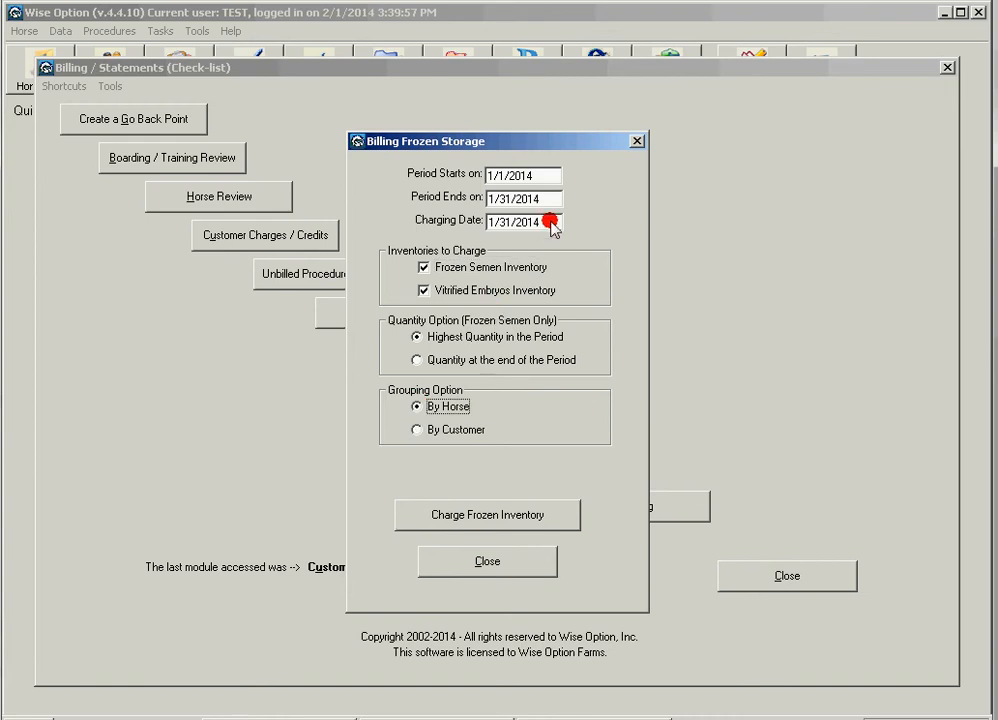
# - Set the storage billing period to 2/1/2014 through 2/28/2014 with a charging date of 2/28/2014
pyautogui.click(545, 175)
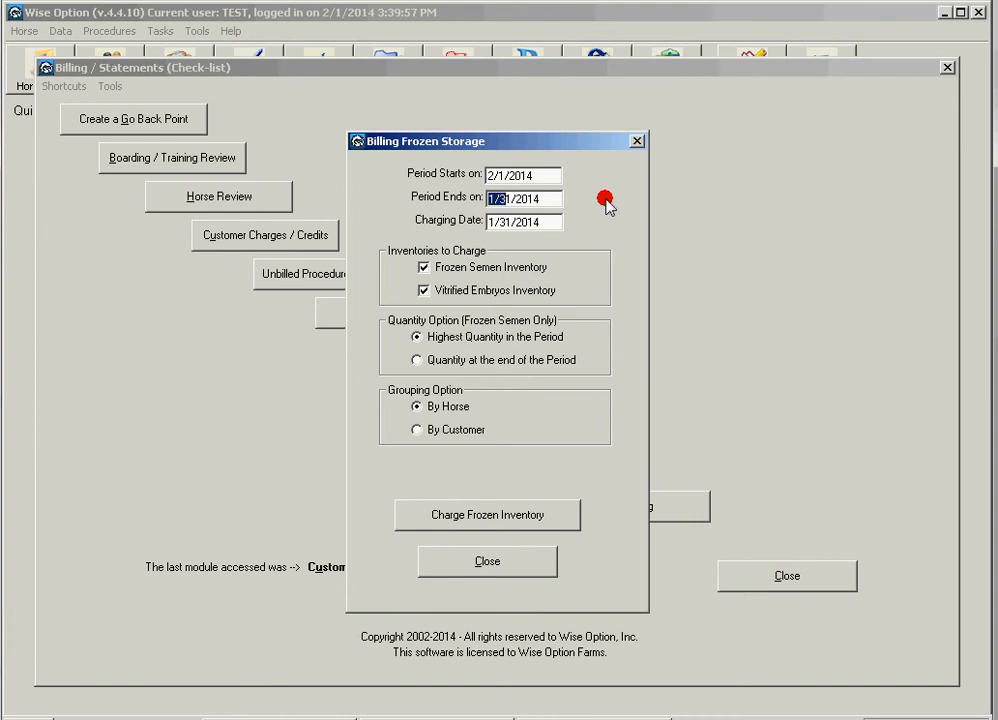
pyautogui.write('2/28')
pyautogui.write('28')
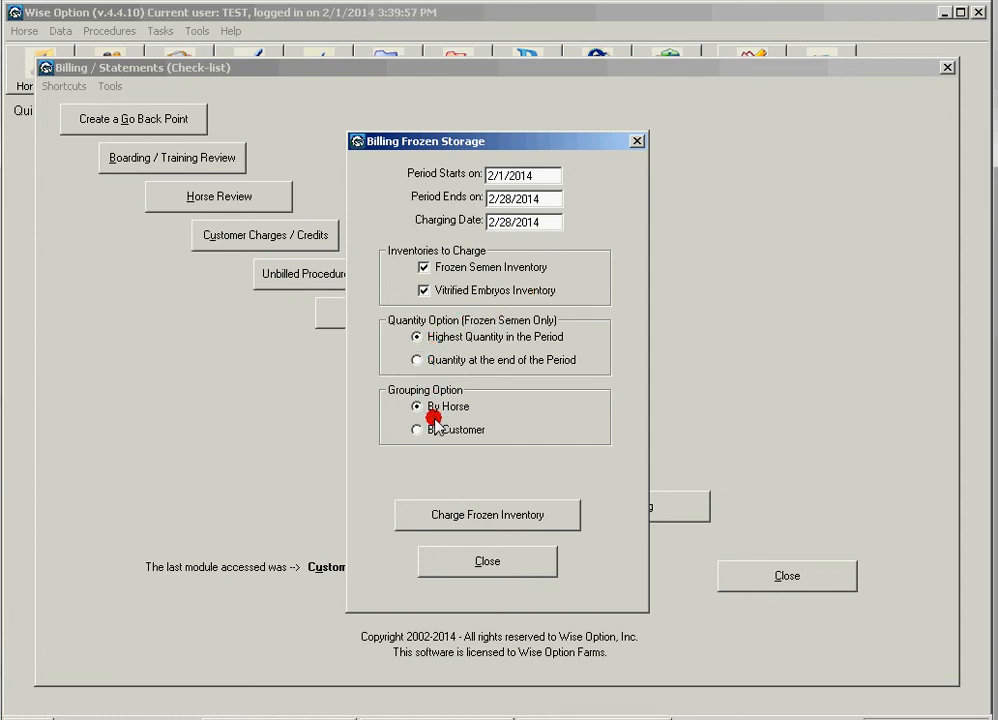
# - Charge only the frozen semen inventory, using Highest Quantity in the Period and By Horse grouping, and accept the future-date confirmations
pyautogui.click(423, 291)
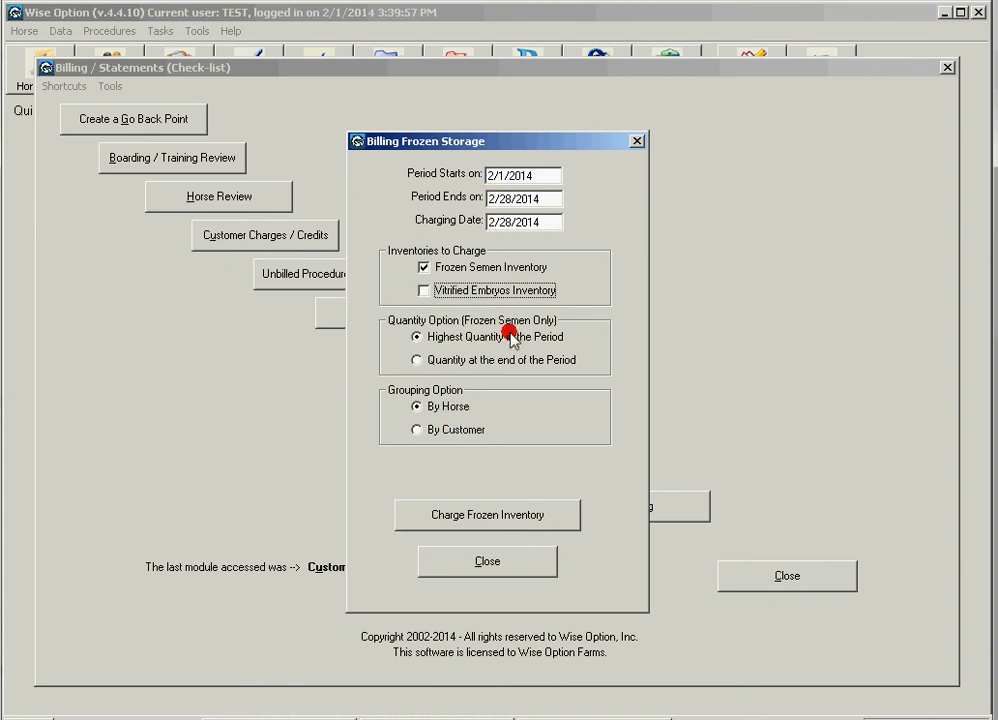
pyautogui.click(481, 505)
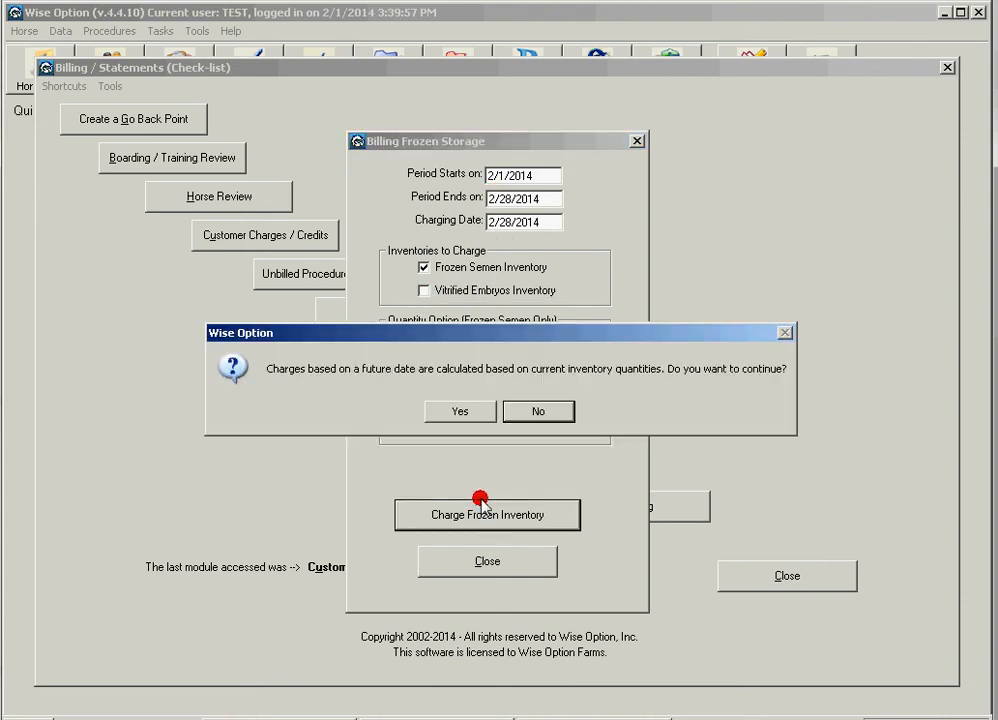
pyautogui.click(452, 412)
pyautogui.click(452, 412)
pyautogui.click(452, 412)
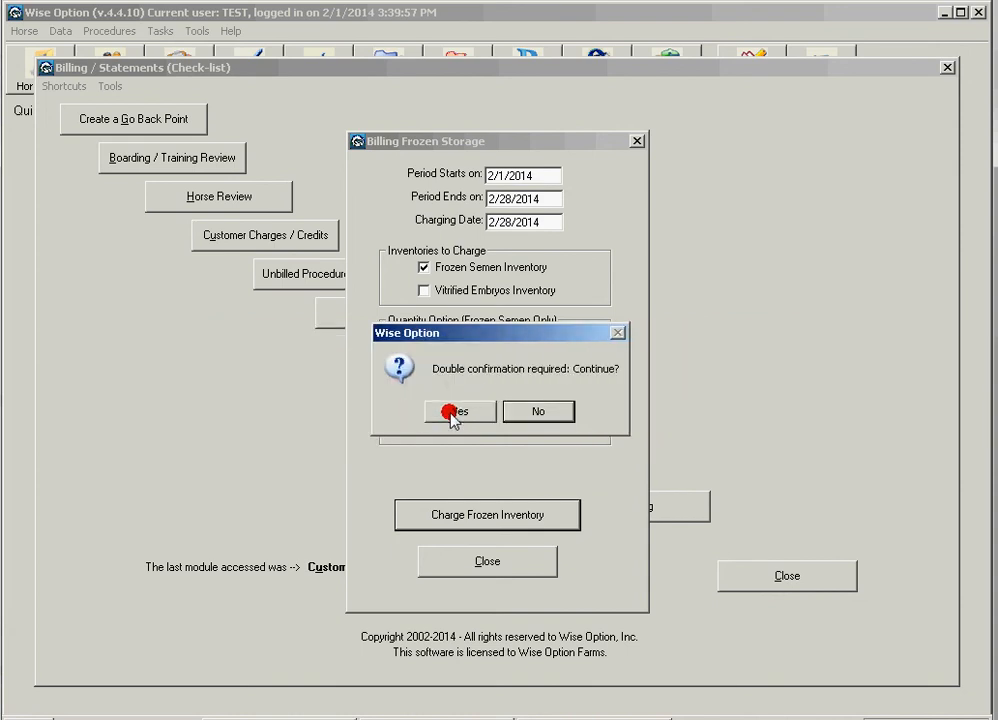
pyautogui.click(450, 412)
pyautogui.click(468, 411)
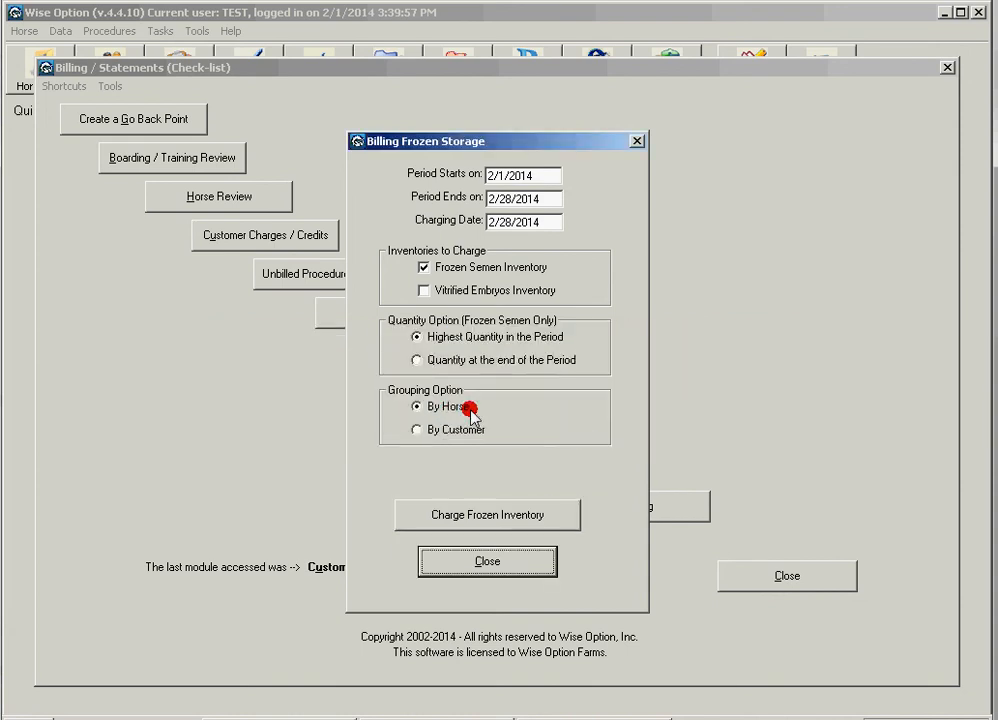
# - Charge only the vitrified embryos inventory grouped By Customer, accept the confirmations and close frozen storage billing
pyautogui.click(426, 267)
pyautogui.click(424, 291)
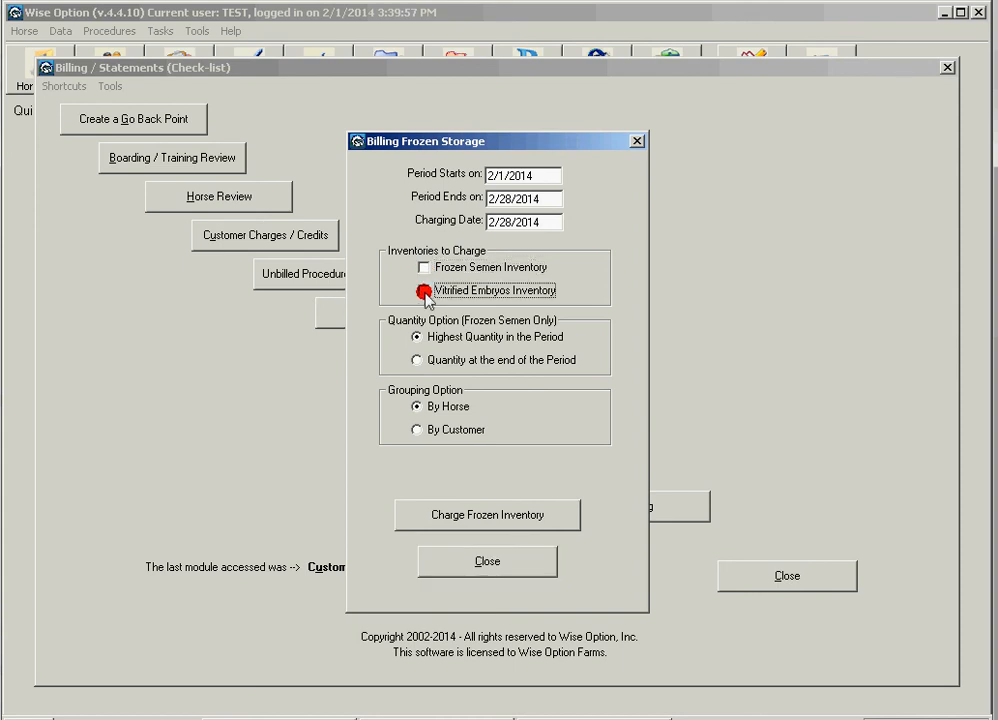
pyautogui.click(420, 430)
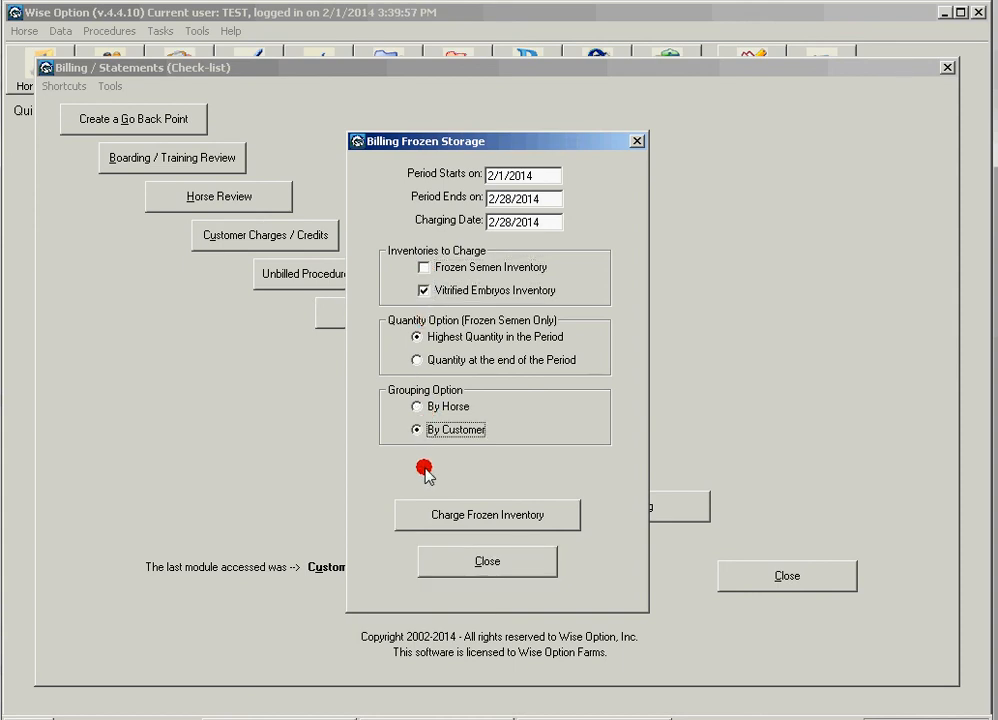
pyautogui.click(457, 514)
pyautogui.click(468, 411)
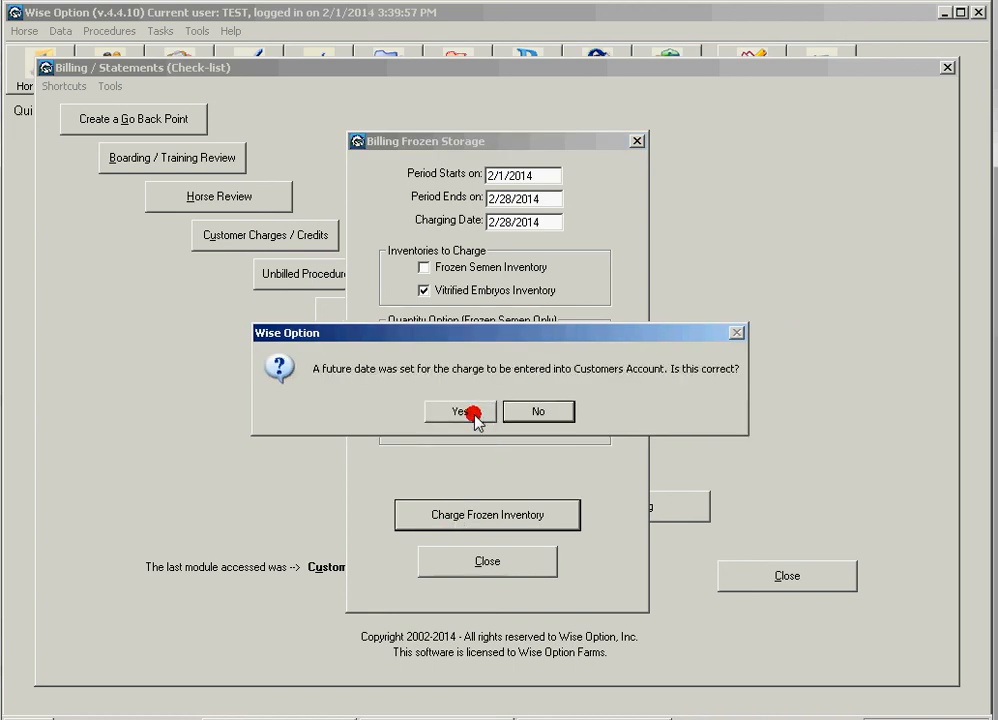
pyautogui.click(468, 411)
pyautogui.click(470, 412)
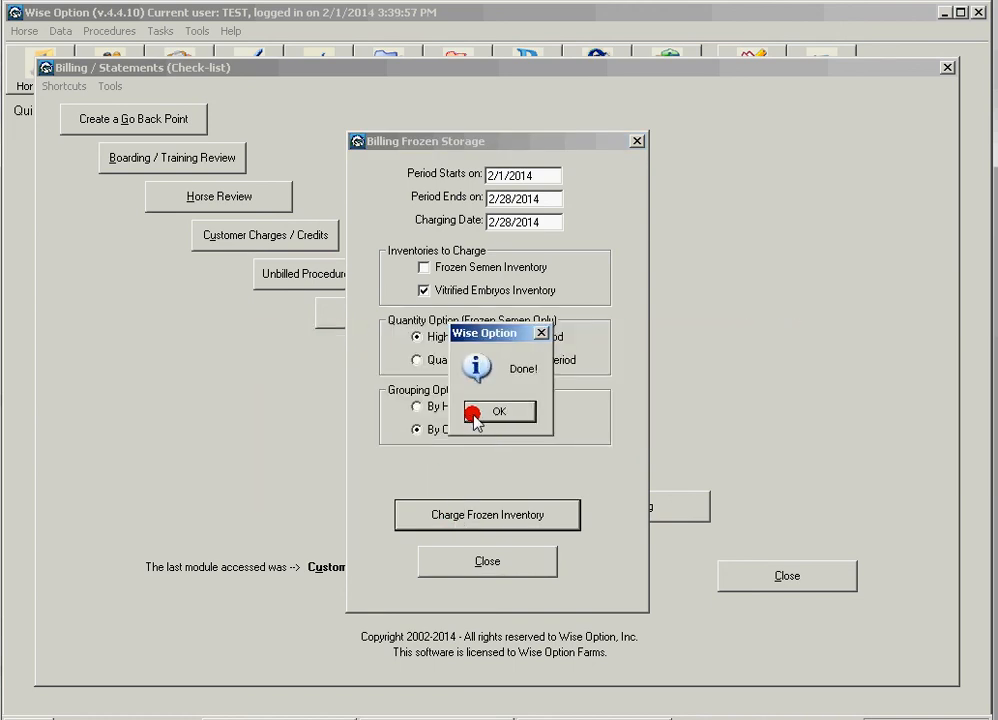
pyautogui.click(474, 413)
pyautogui.click(449, 563)
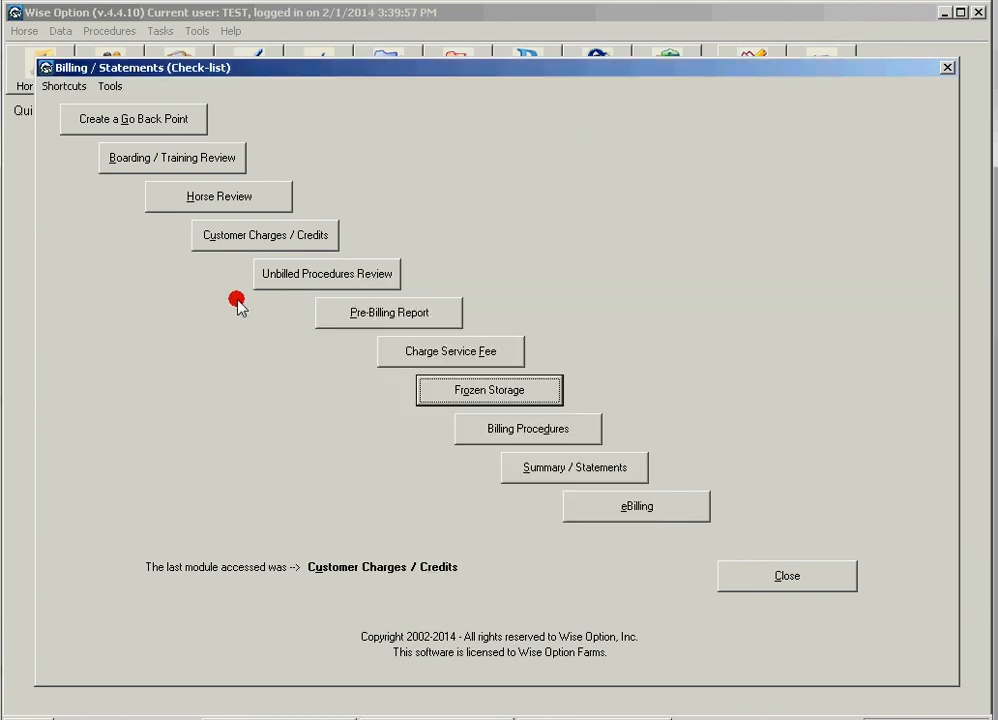
# - Open the same customer's account and compare the 1/31/2014 storage invoices with those dated 2/28/2014
pyautogui.click(220, 233)
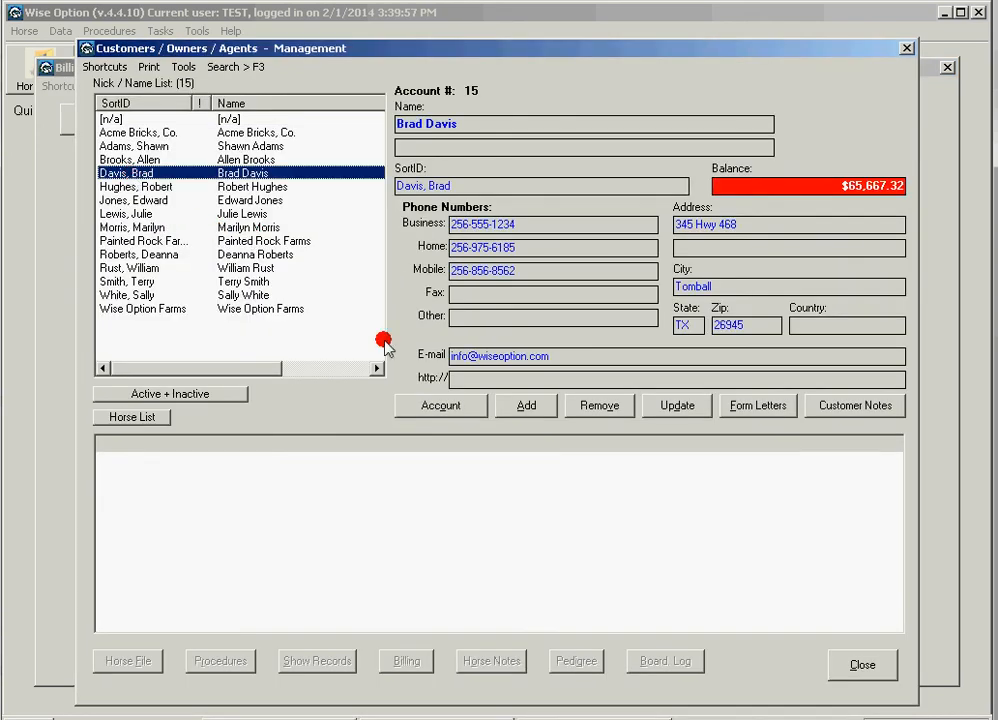
pyautogui.click(438, 406)
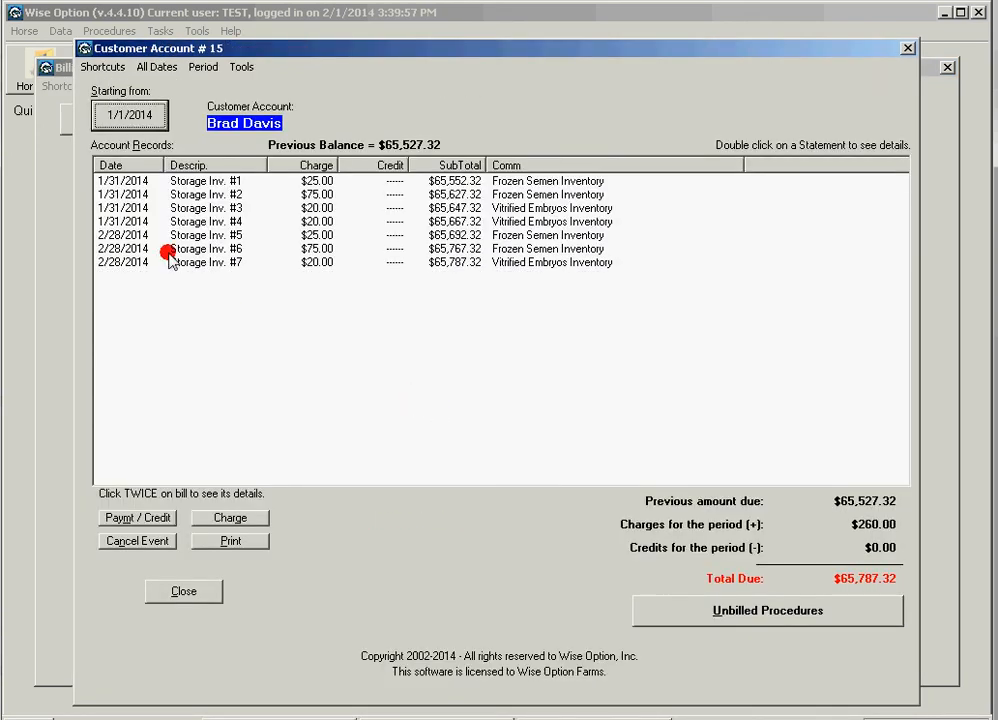
pyautogui.click(140, 224)
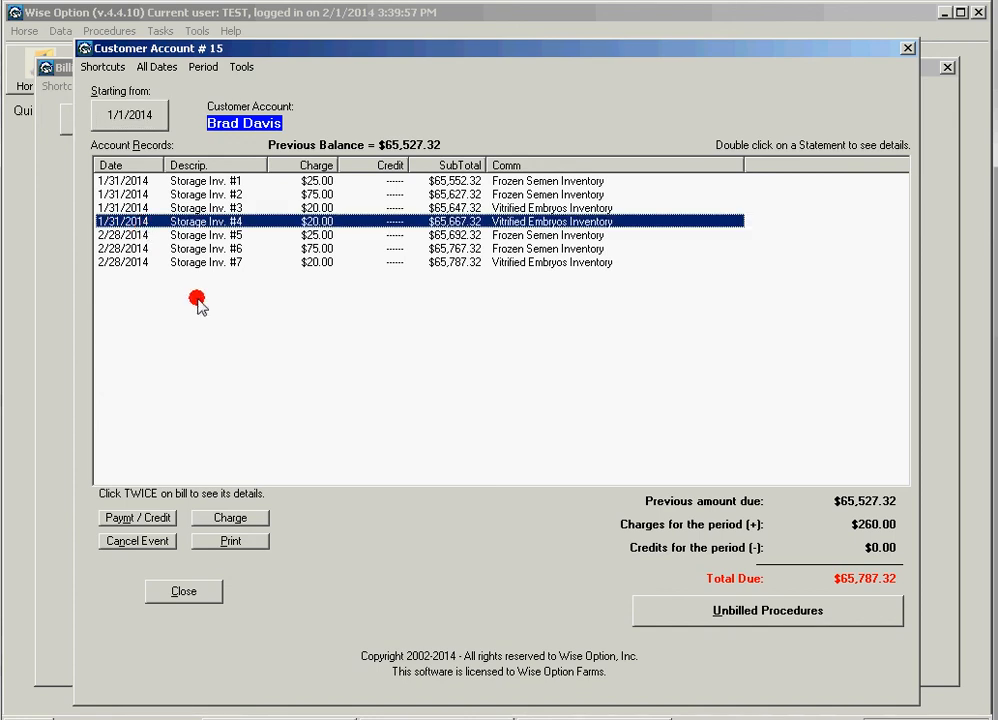
pyautogui.press('Up')
pyautogui.press('Up')
pyautogui.press('Up')
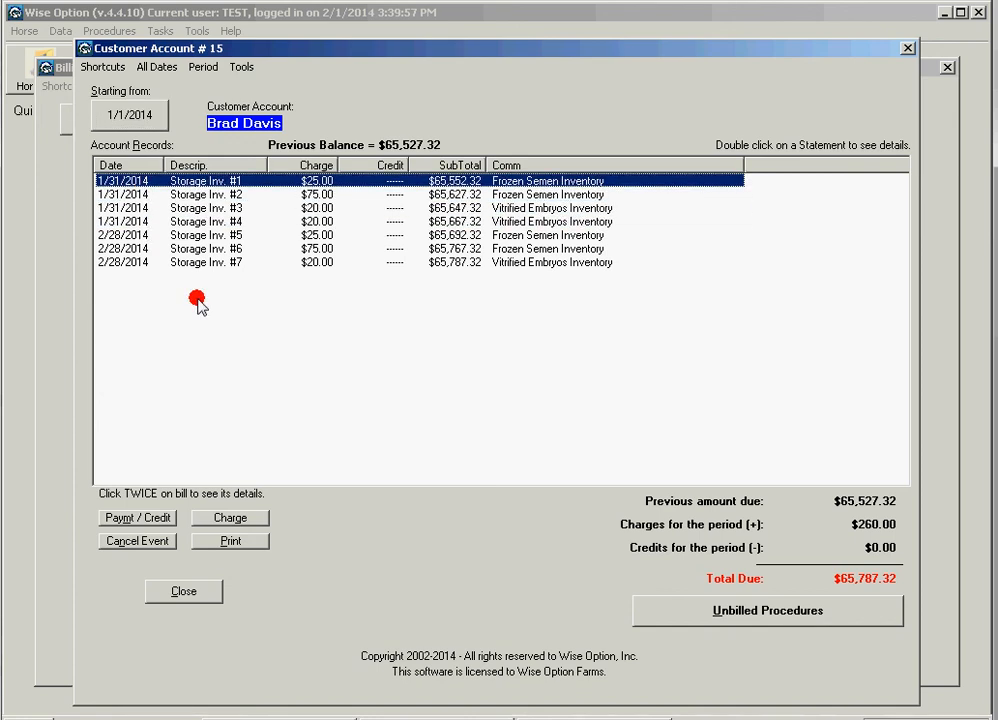
pyautogui.press('Down')
pyautogui.press('Down')
pyautogui.press('Down')
pyautogui.press('Up')
pyautogui.press('Down')
pyautogui.press('Up')
pyautogui.press('Down')
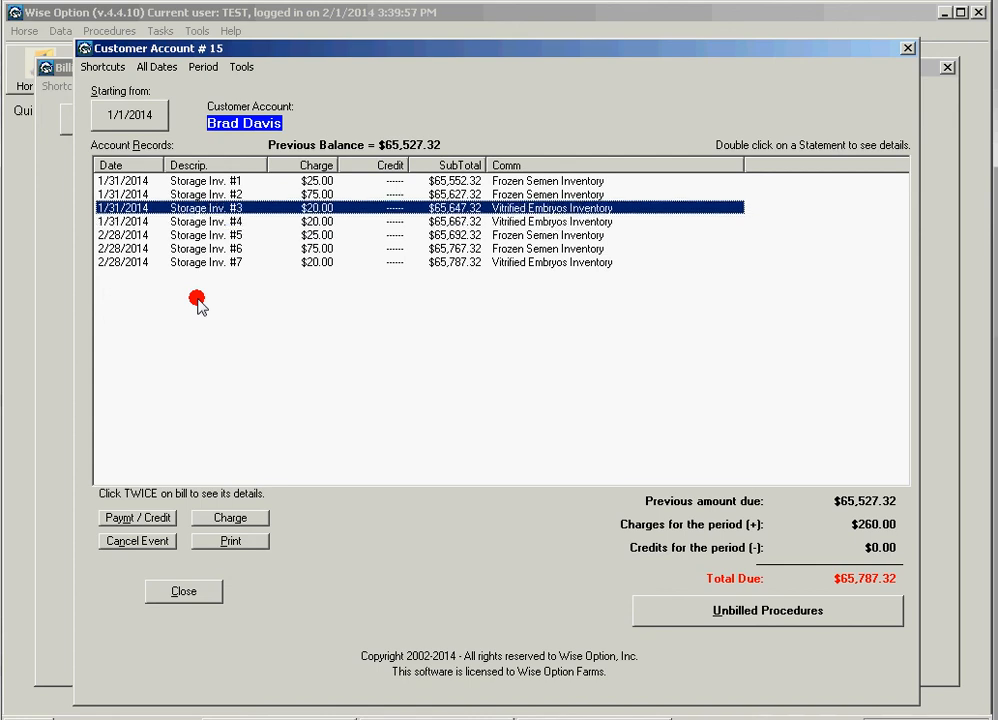
pyautogui.press('Up')
pyautogui.press('Down')
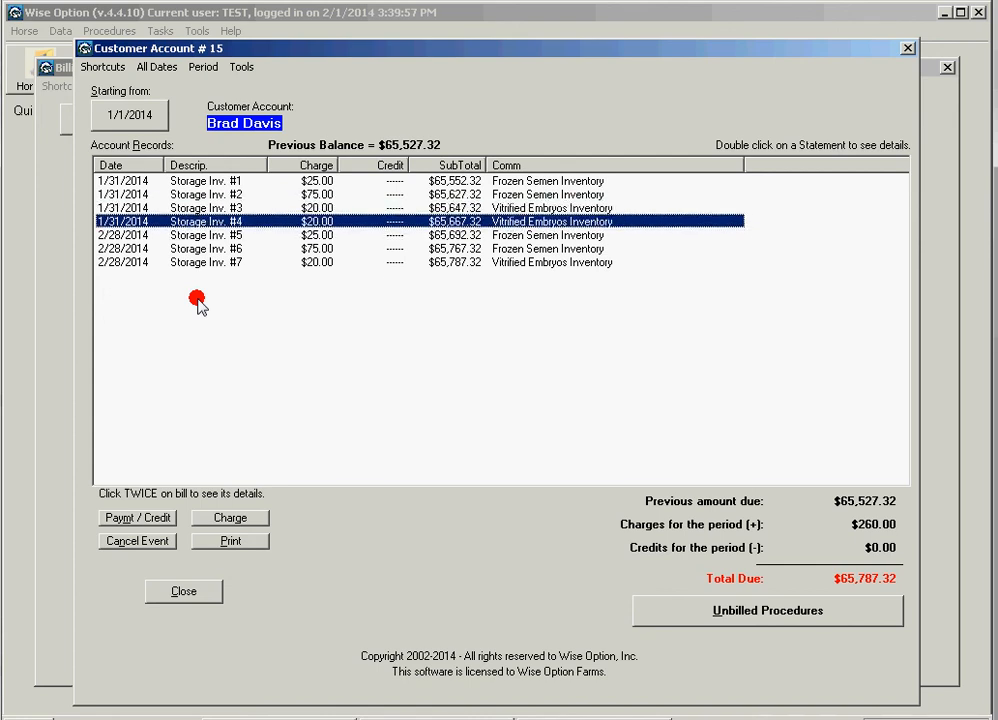
pyautogui.press('Up')
pyautogui.press('Down')
pyautogui.press('Down')
pyautogui.press('Down')
pyautogui.press('Up')
pyautogui.press('Down')
pyautogui.press('Up')
pyautogui.press('Down')
pyautogui.press('Up')
pyautogui.press('Down')
pyautogui.press('Up')
pyautogui.press('Down')
pyautogui.press('Up')
pyautogui.press('Down')
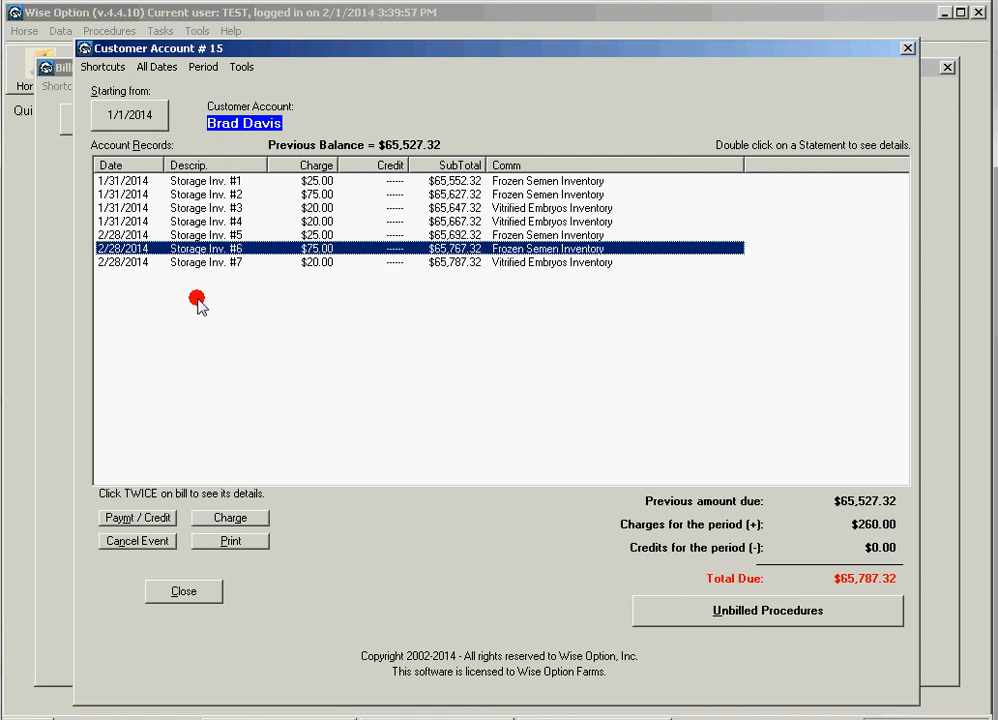
pyautogui.press('Down')
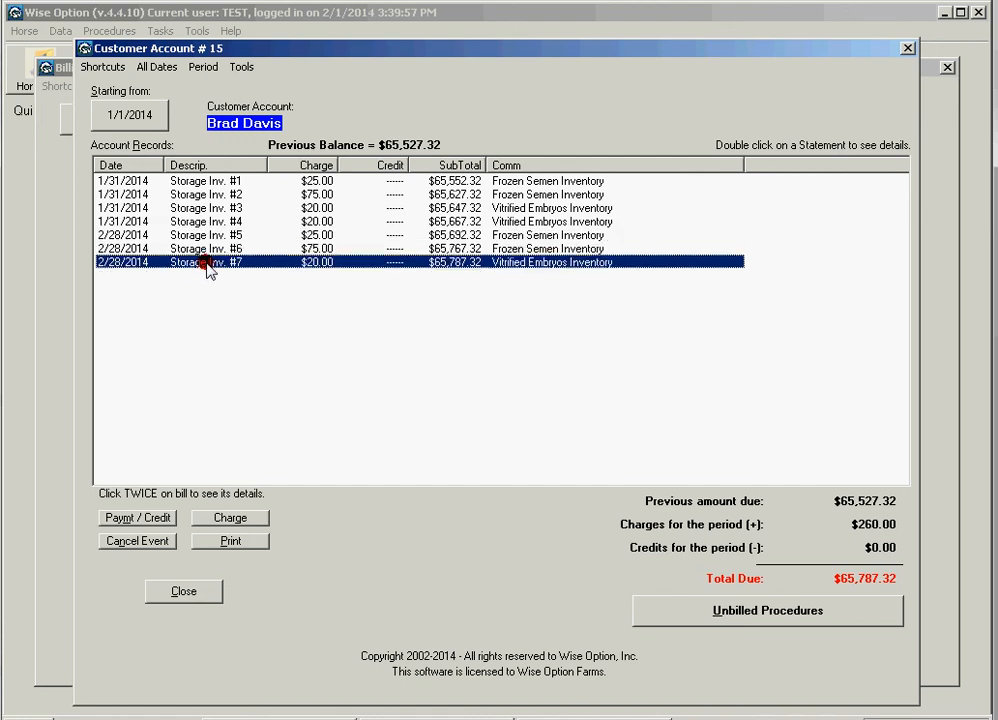
# - View the itemized embryo details of Storage Inv. #7 and close all windows back to the main screen
pyautogui.doubleClick(207, 264)
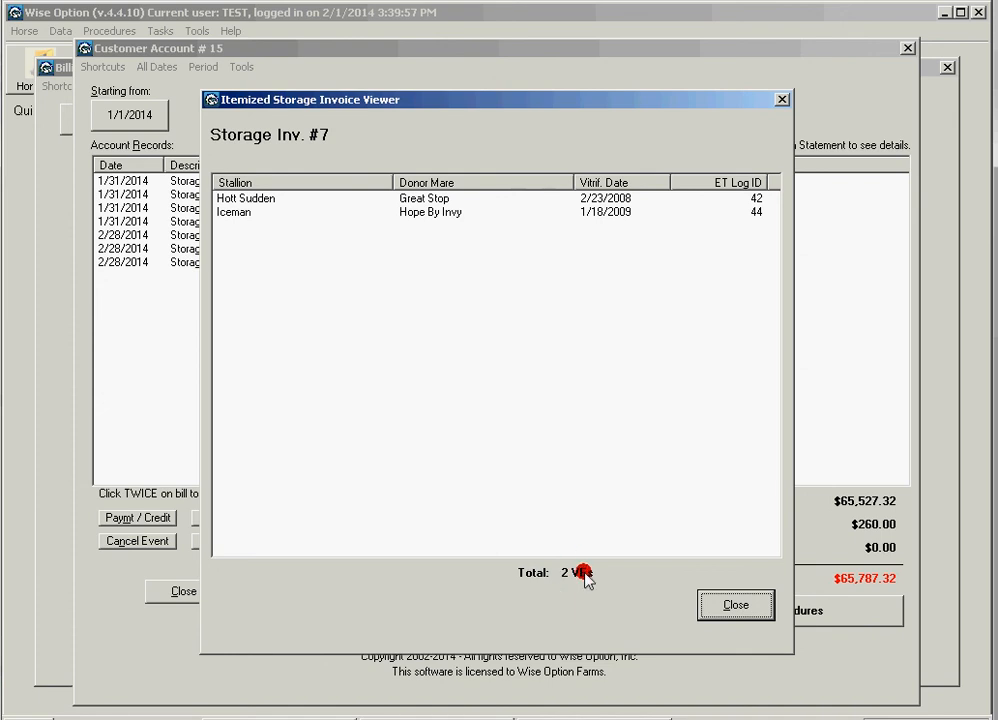
pyautogui.click(712, 610)
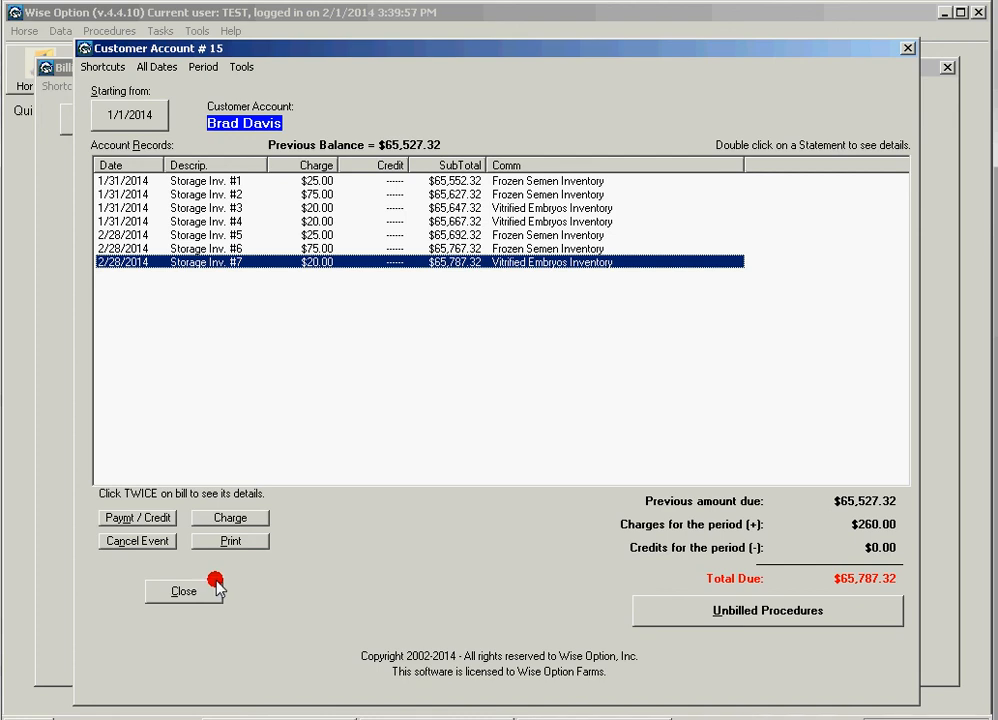
pyautogui.press('Escape')
pyautogui.press('Escape')
pyautogui.press('Escape')
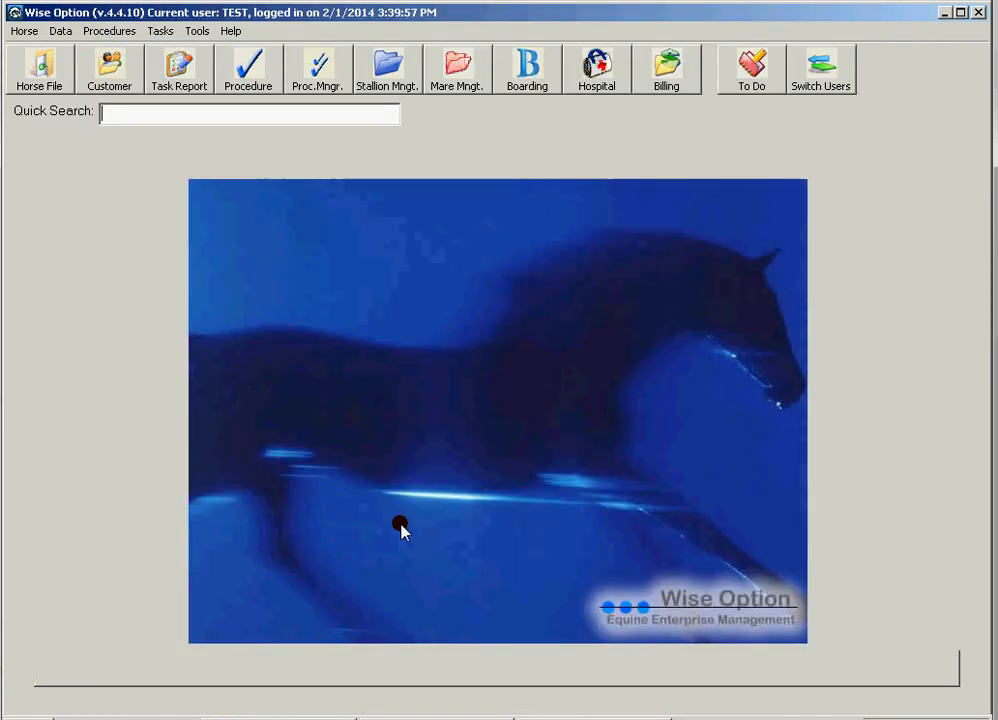